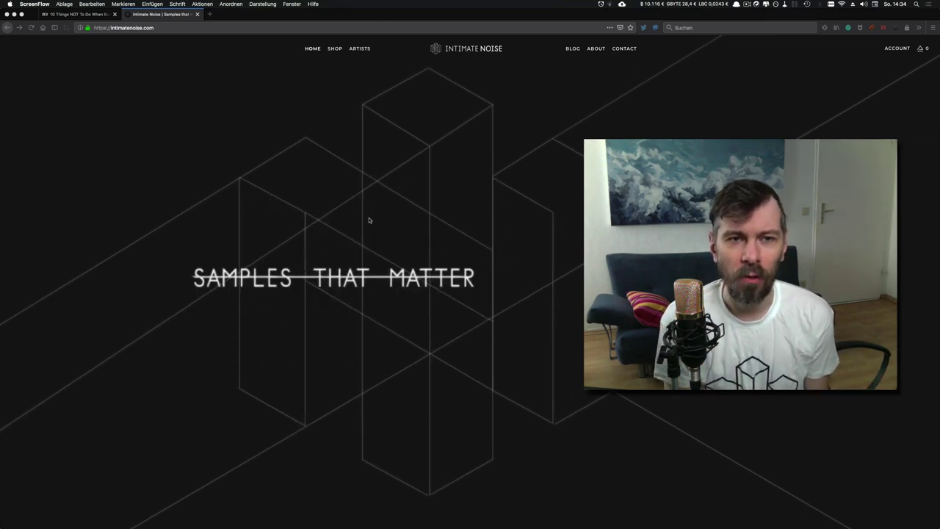
Step: Switch from the Firefox Discord chat to the empty Bitwig Studio project with Cmd+Tab
key(super+Tab)
key(super+Tab)
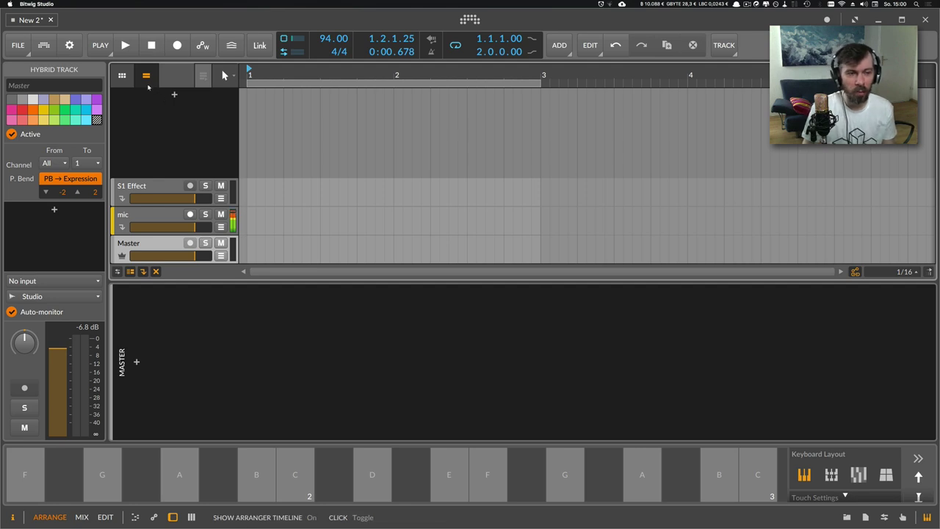
Step: Add a record-armed Polysynth instrument track with oscillator 1 unison at two voices
click(174, 96)
text(poly)
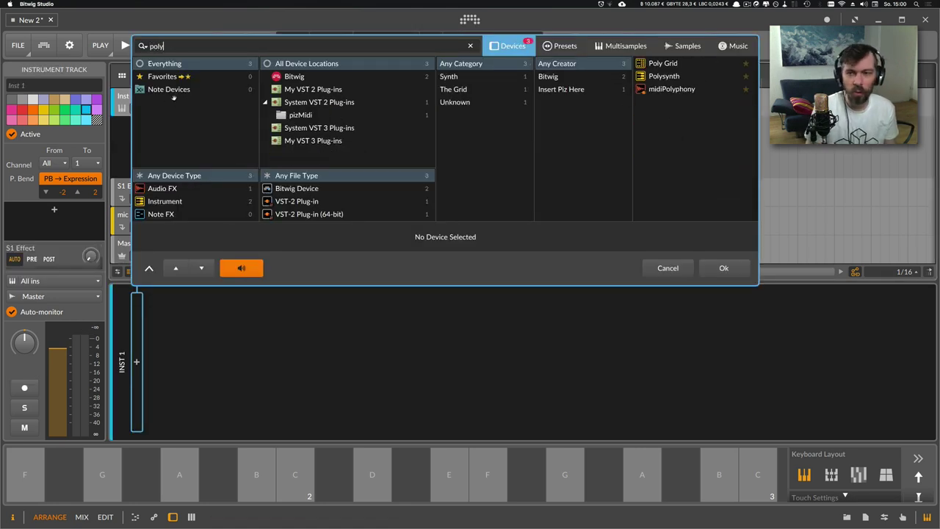
key(Down)
key(Down)
key(Return)
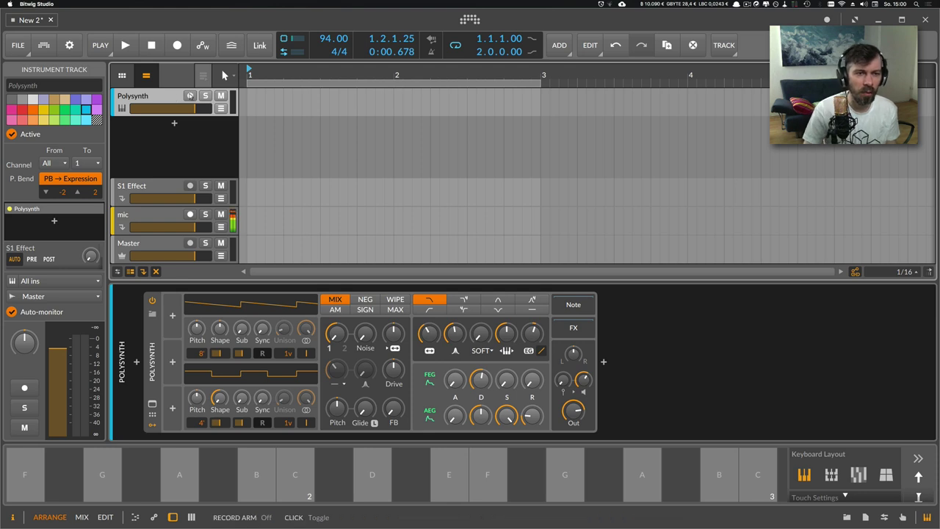
click(190, 95)
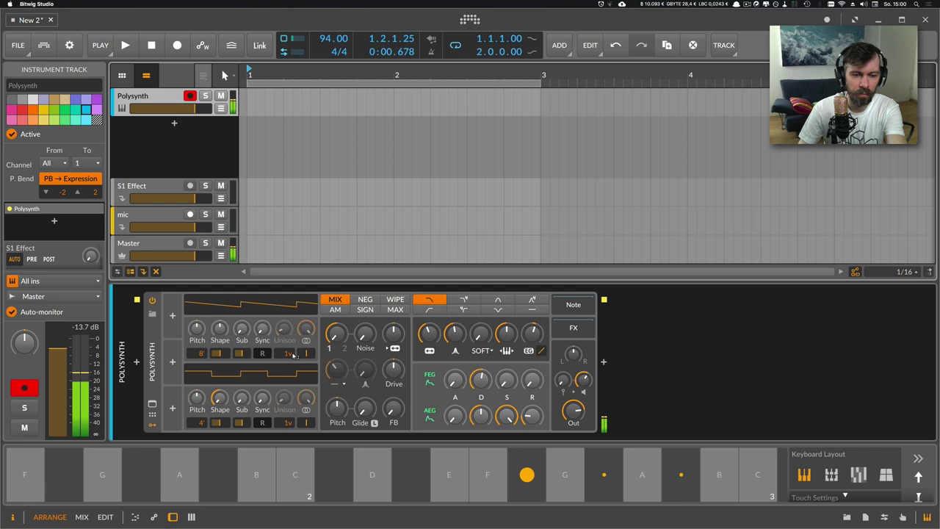
drag(292, 354, 292, 347)
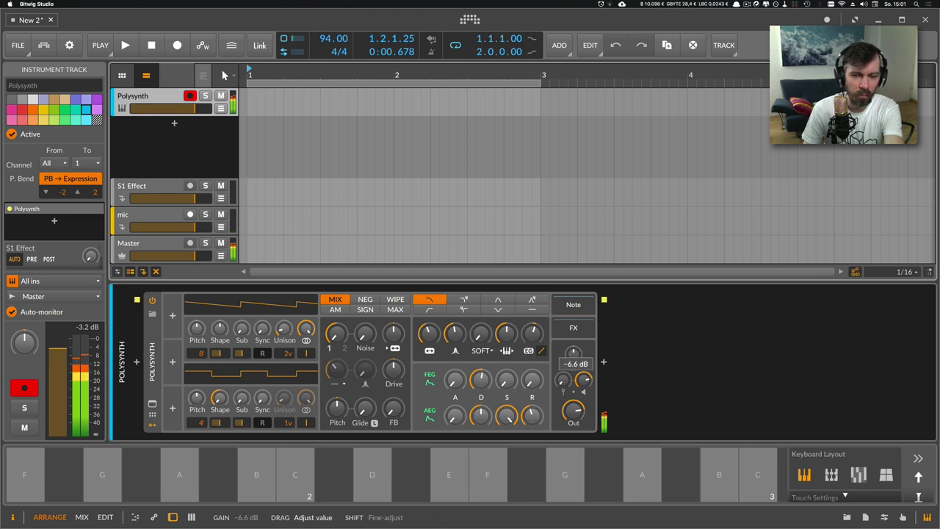
Step: Insert a Diatonic Transposer before Polysynth and set it to A Minor
click(139, 379)
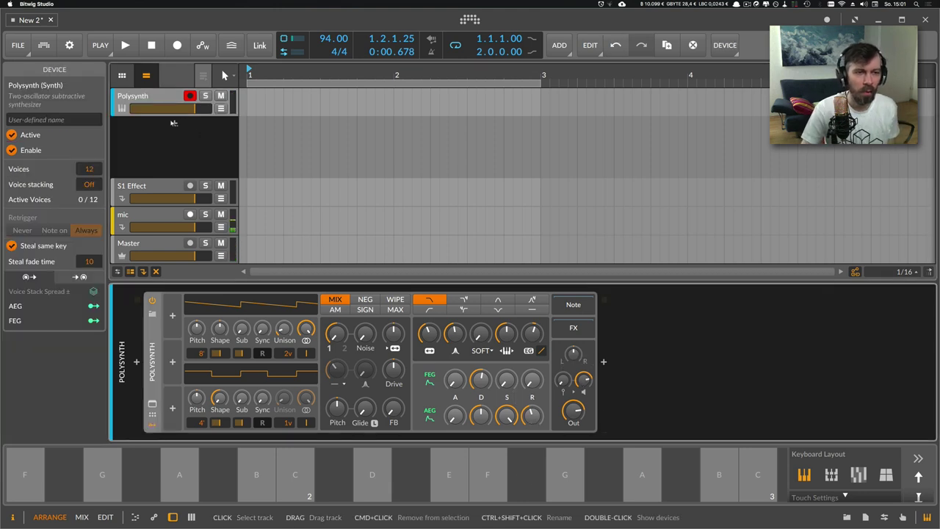
click(136, 363)
text(po)
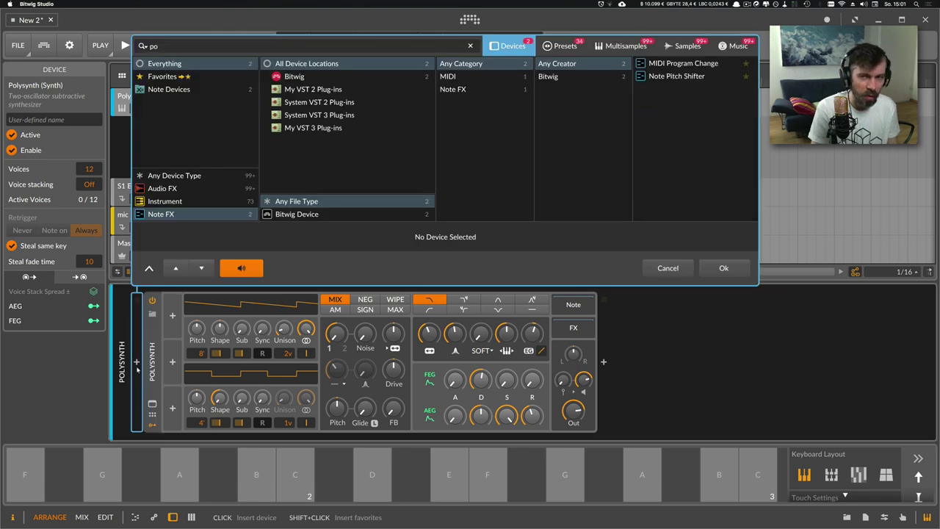
text(l)
key(BackSpace)
key(BackSpace)
key(BackSpace)
text(dia)
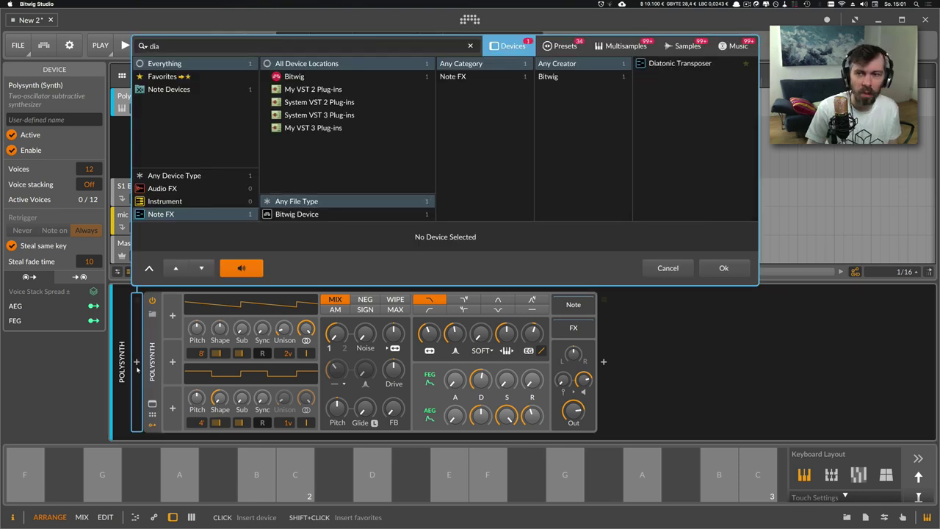
key(Return)
click(229, 338)
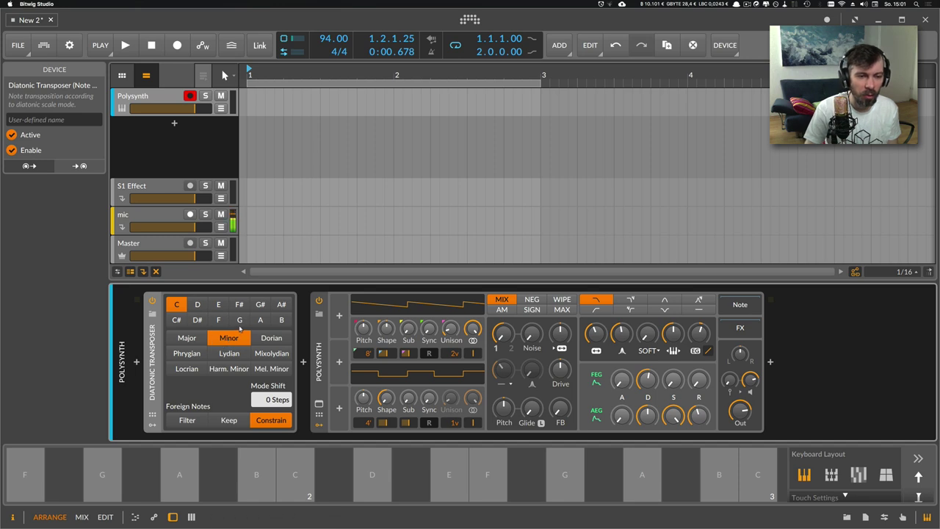
click(262, 322)
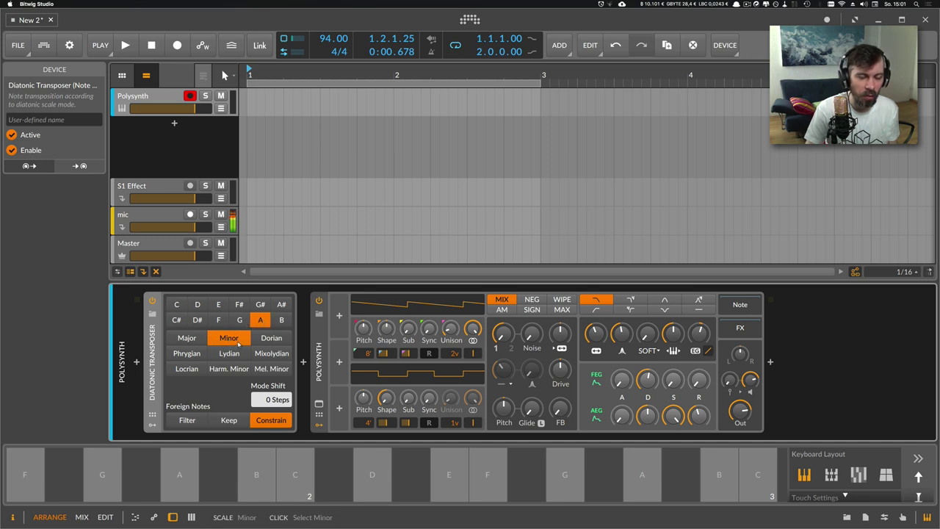
click(230, 339)
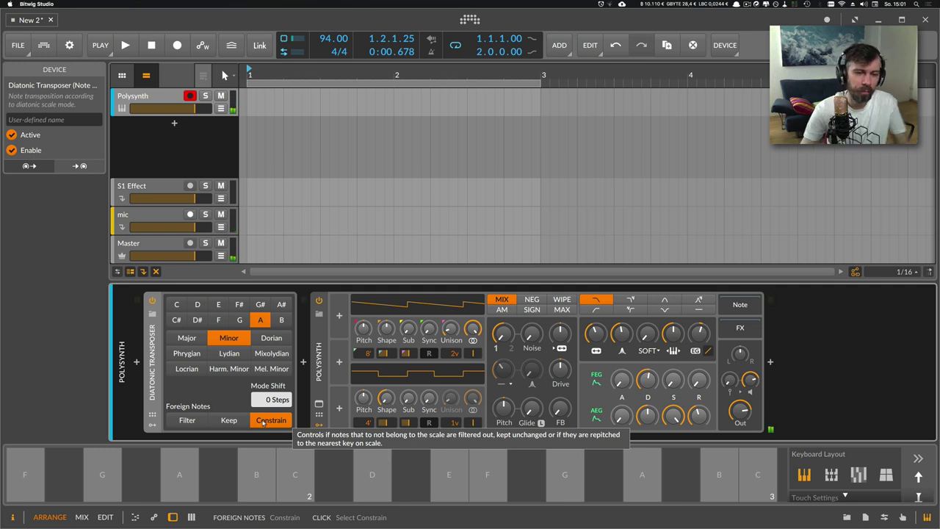
Step: Create a clip on the Polysynth track ending at bar 3 and open its notes
double_click(253, 99)
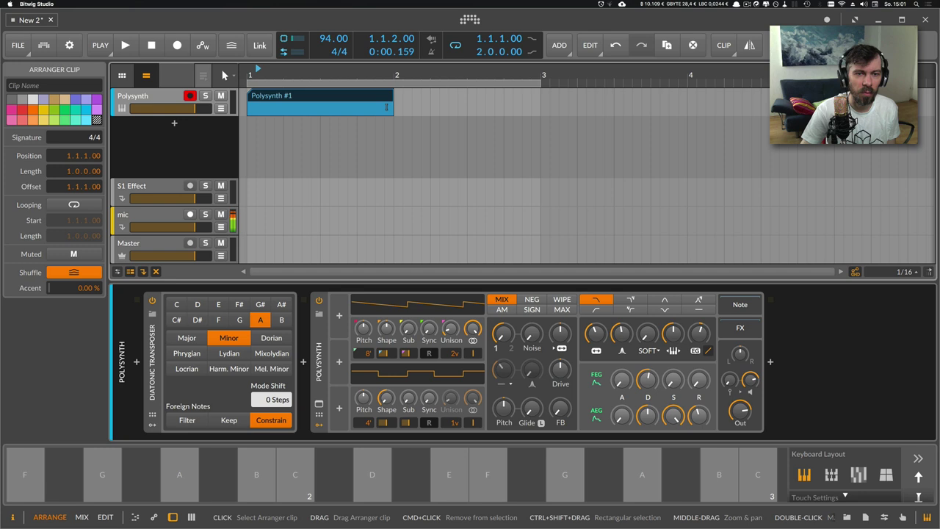
drag(387, 107, 514, 106)
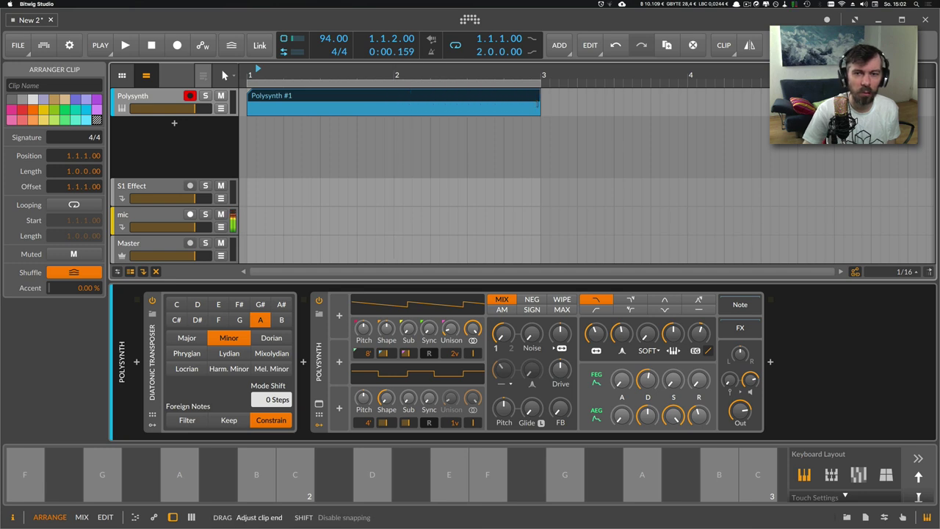
double_click(436, 99)
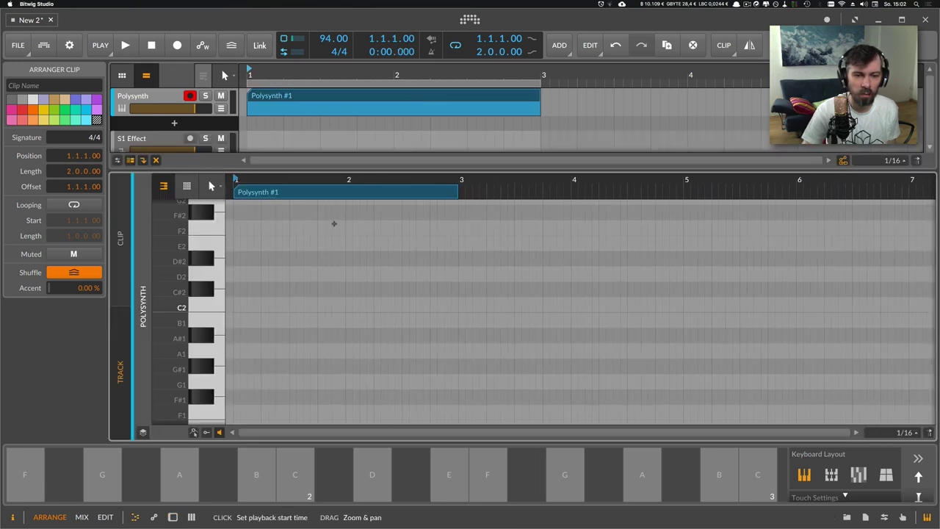
scroll(296, 268, up, 1)
scroll(258, 314, up, 1)
Step: Draw a two-bar A1, C2 and E2 chord in the clip
double_click(239, 358)
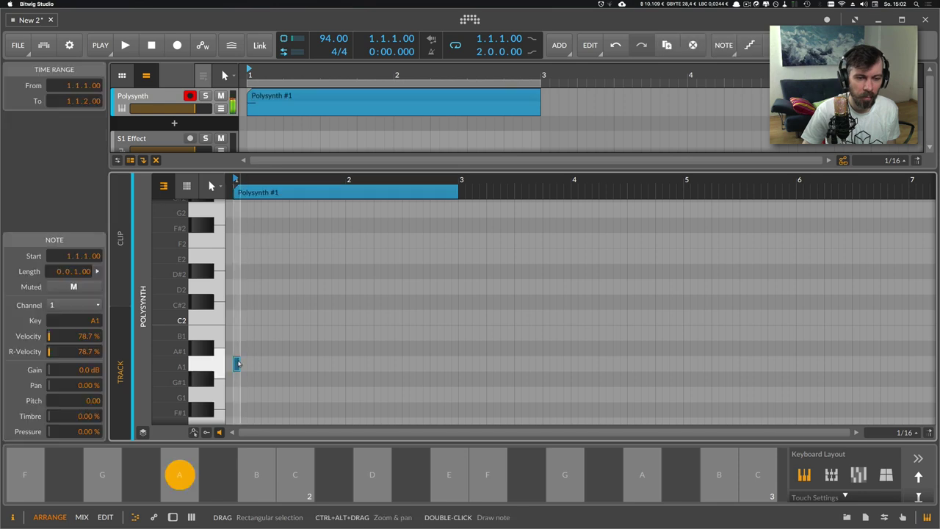
drag(241, 363, 470, 366)
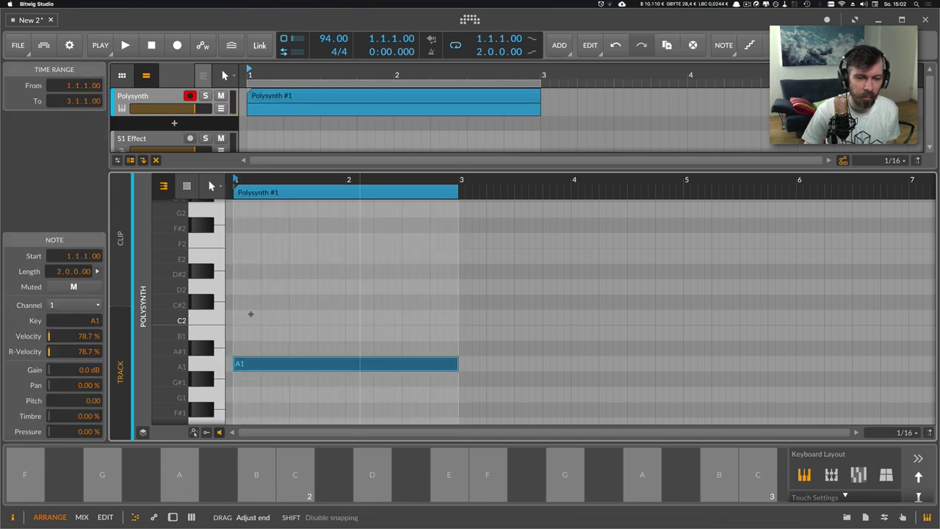
click(239, 315)
double_click(240, 317)
click(241, 259)
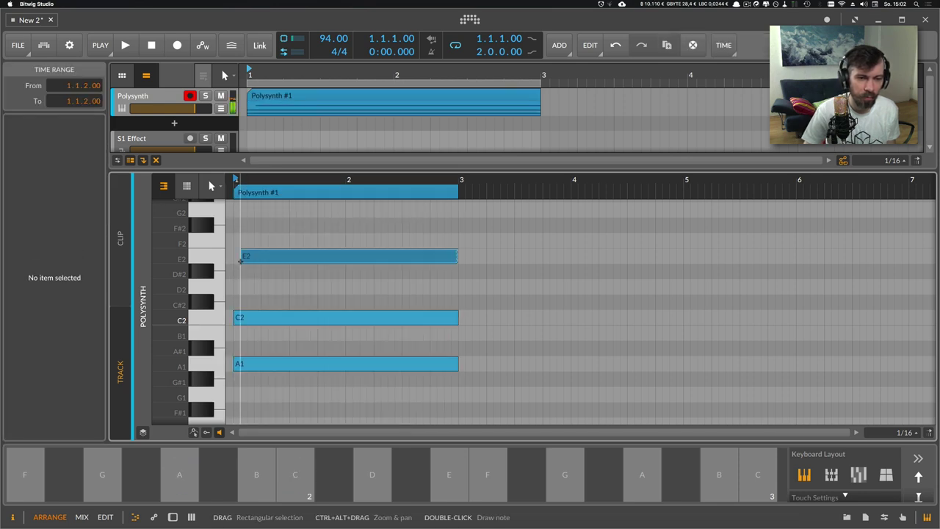
double_click(240, 257)
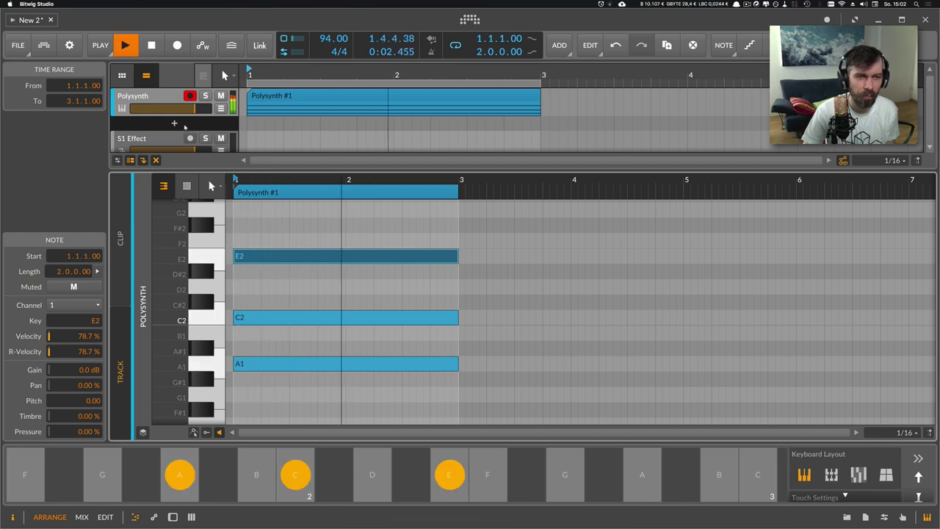
key(space)
Step: Shift the whole chord up an octave to A2, C3, E3 and play it back
drag(286, 389, 291, 245)
key(shift+Up)
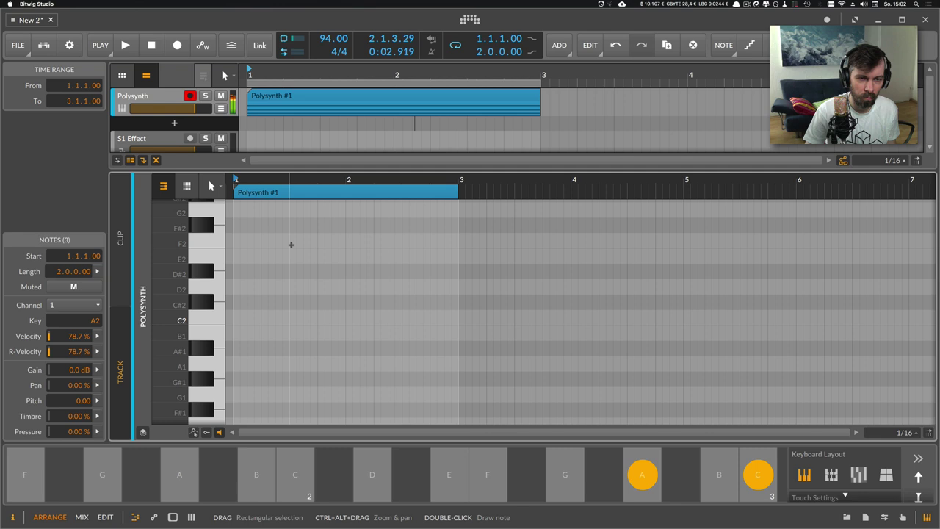
scroll(296, 249, up, 3)
scroll(296, 254, up, 2)
key(space)
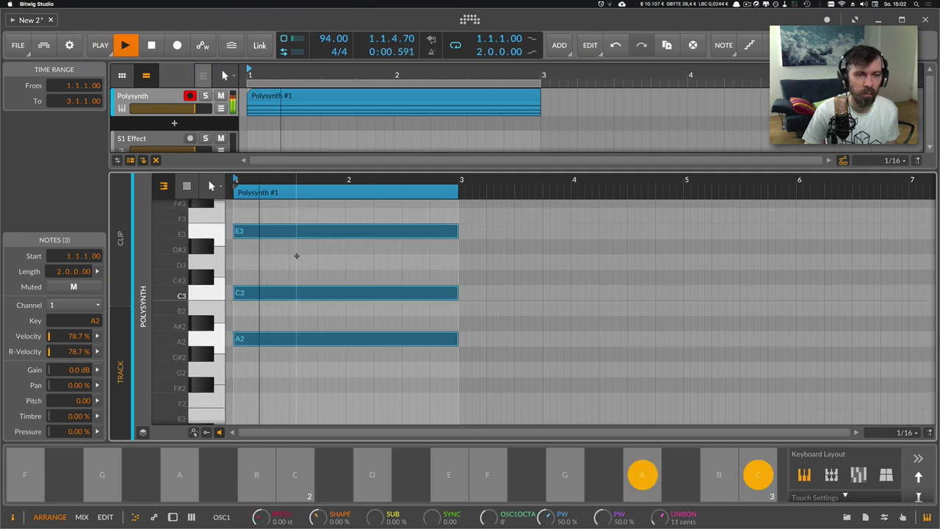
key(space)
Step: Bypass the Diatonic Transposer and play the chord without it
key(d)
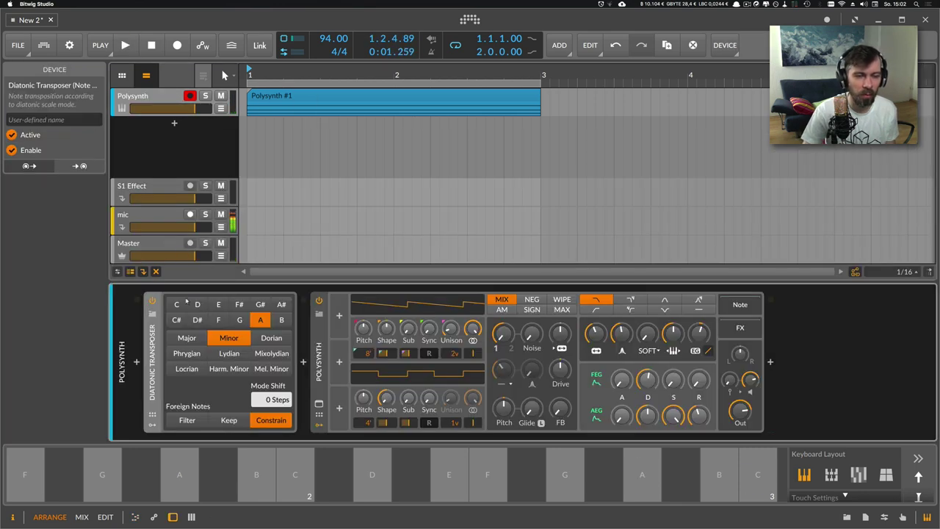
click(153, 301)
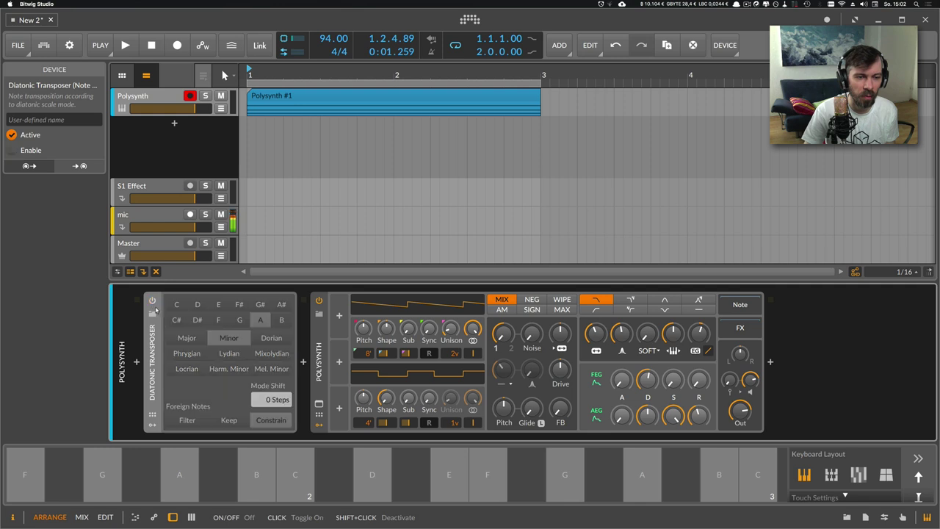
key(space)
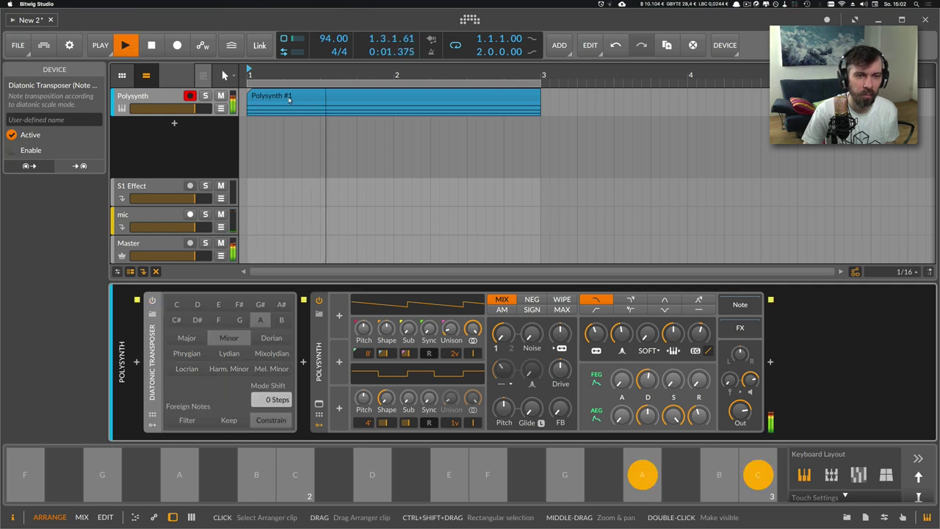
key(e)
Step: Lower E3 to D3 and raise C3 to D#3, auditioning the altered chord
key(space)
click(288, 243)
key(Down)
key(Down)
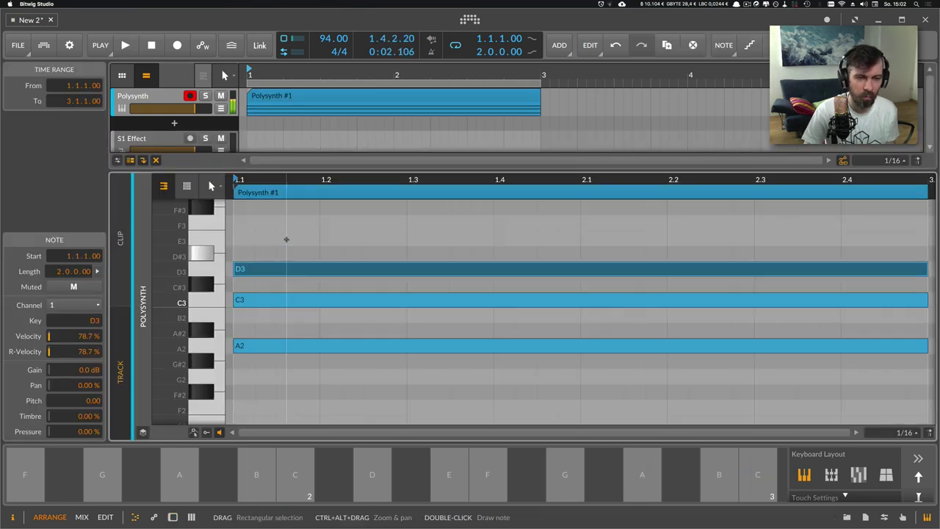
key(space)
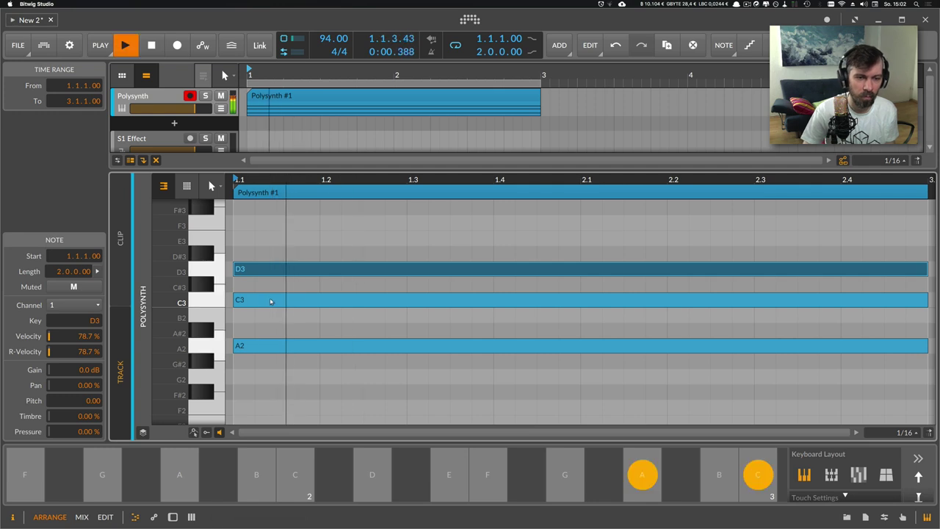
mouse_move(268, 300)
mouse_down()
mouse_move(268, 314)
mouse_move(272, 248)
mouse_up()
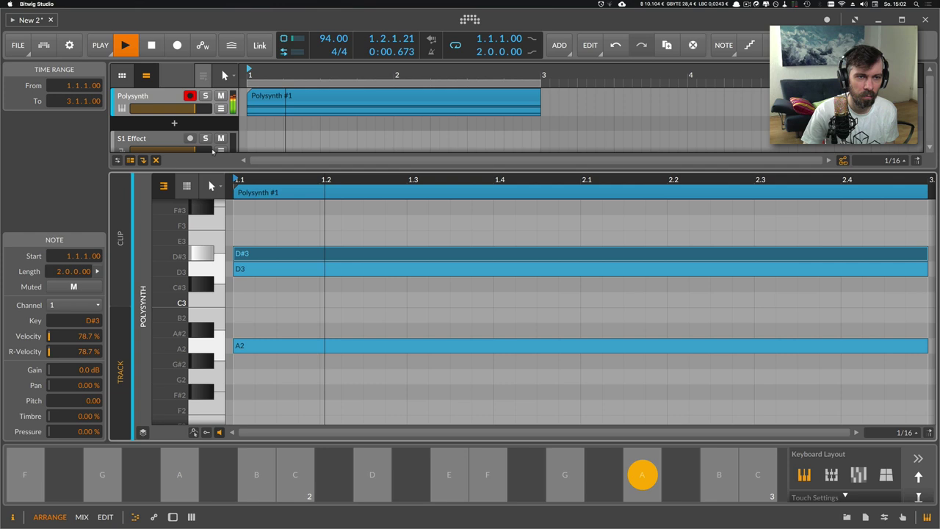
key(space)
Step: Toggle the Diatonic Transposer off and on again, comparing the chord through it
key(d)
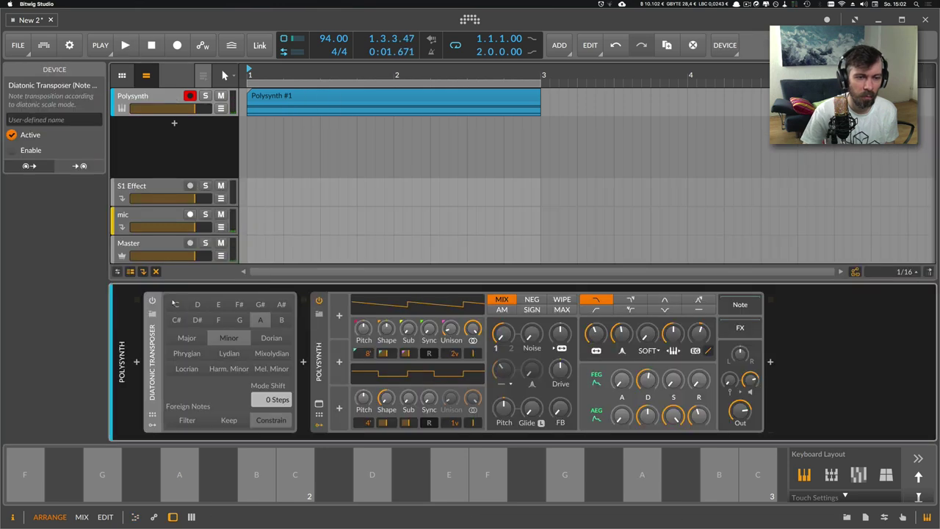
click(152, 300)
key(space)
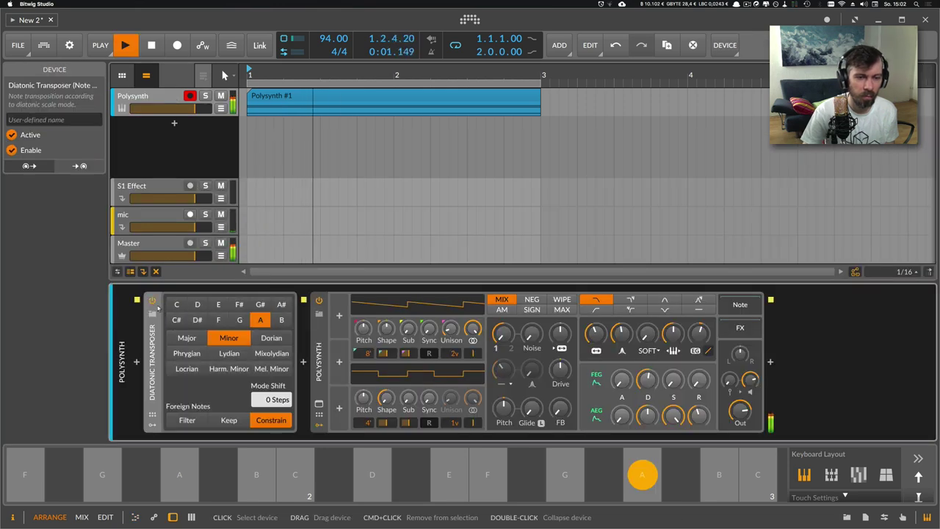
click(152, 301)
click(152, 301)
key(space)
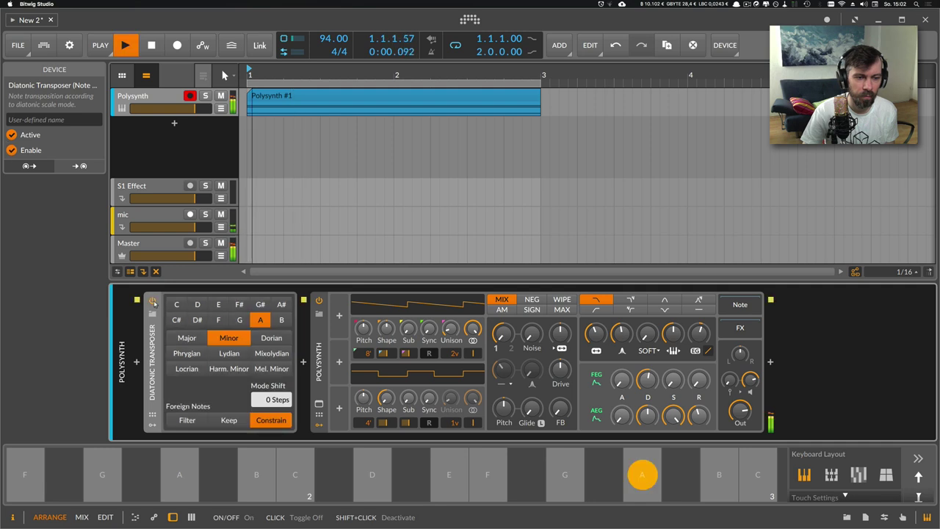
key(space)
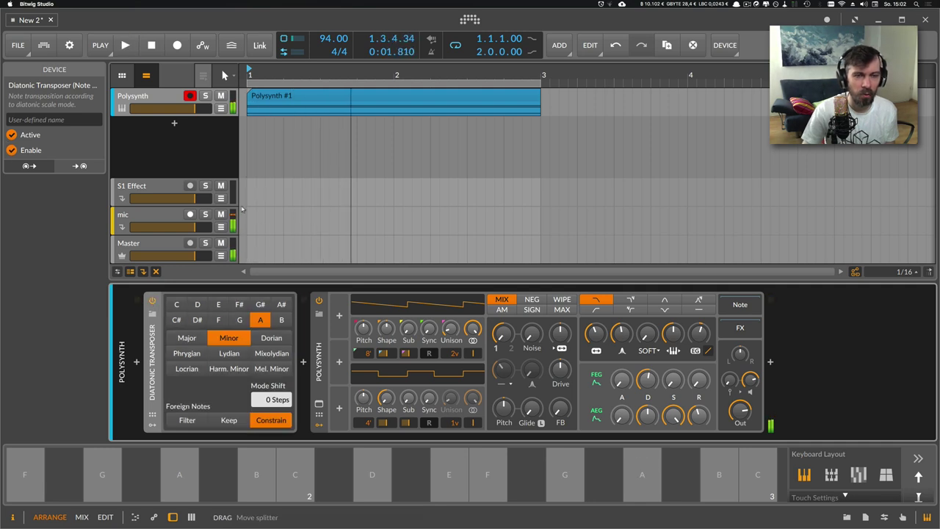
Step: Copy the D3 note down a semitone, audition the chord, and zoom out on the clip
click(271, 101)
double_click(271, 101)
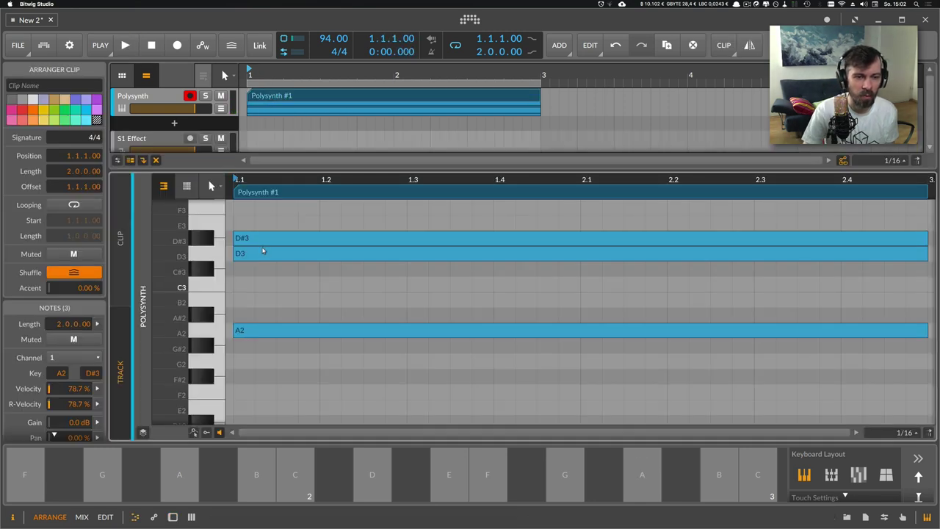
alt+drag(262, 250, 256, 282)
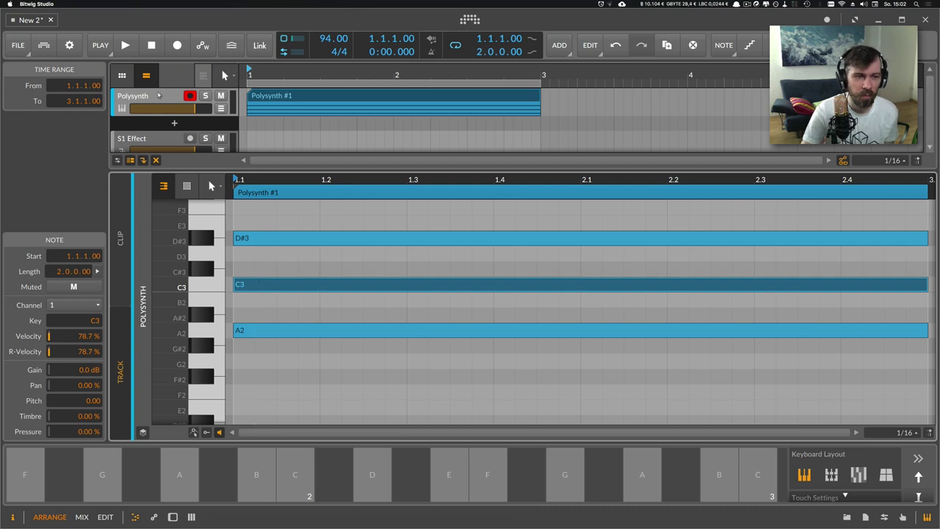
key(d)
key(space)
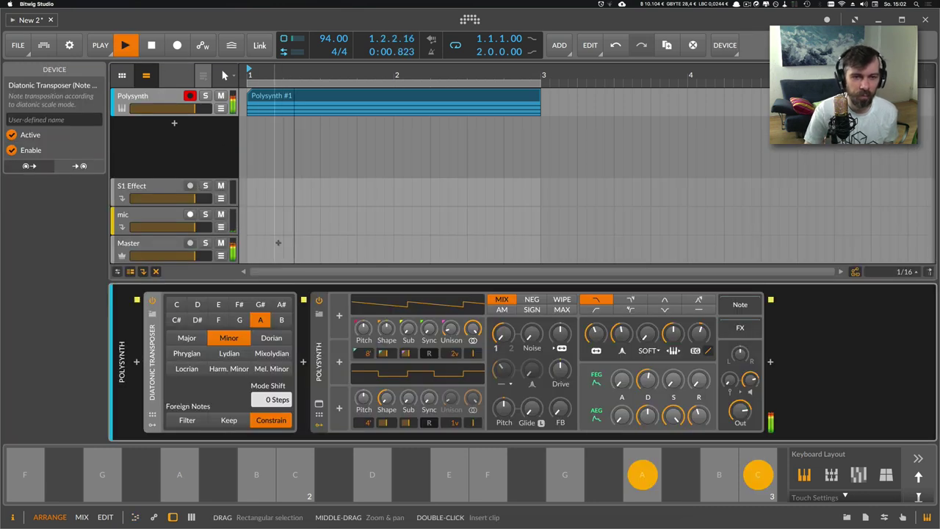
key(space)
key(e)
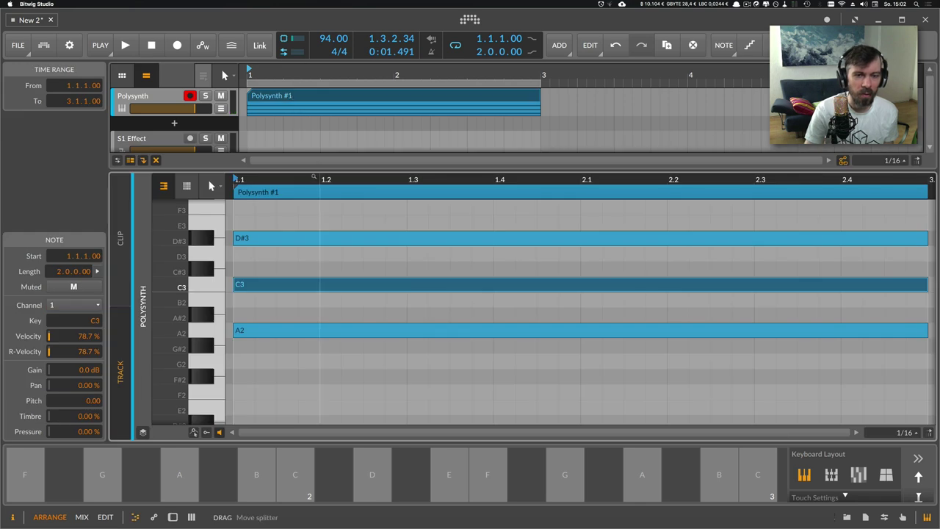
drag(279, 182, 257, 316)
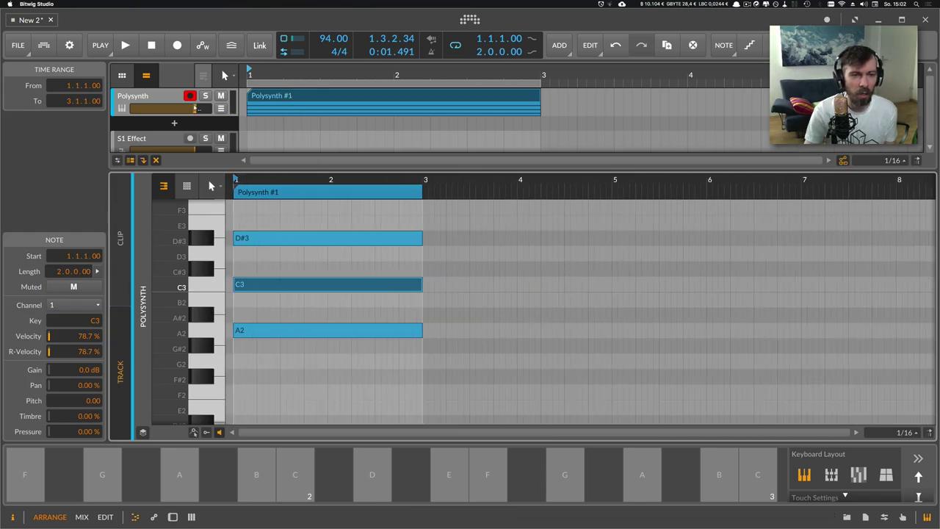
Step: Insert a Multi-Note device before the Diatonic Transposer
key(d)
click(137, 361)
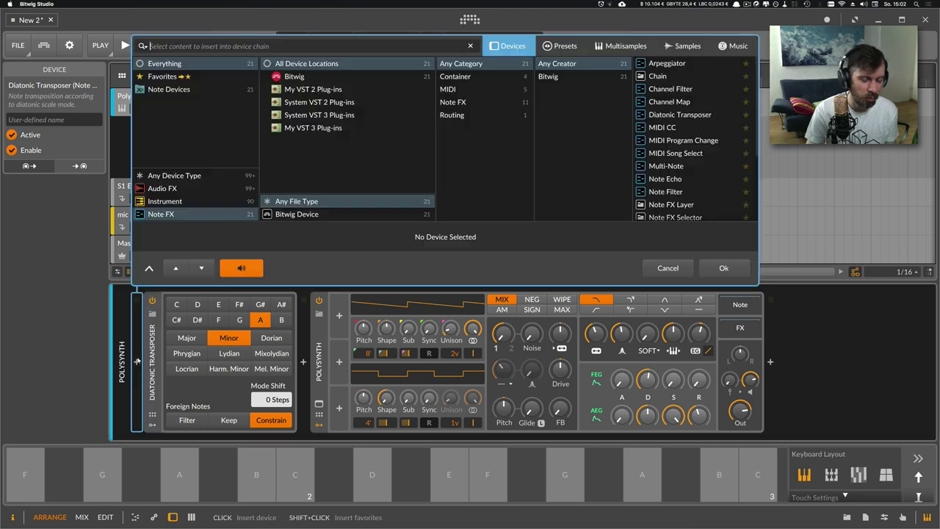
text(multi)
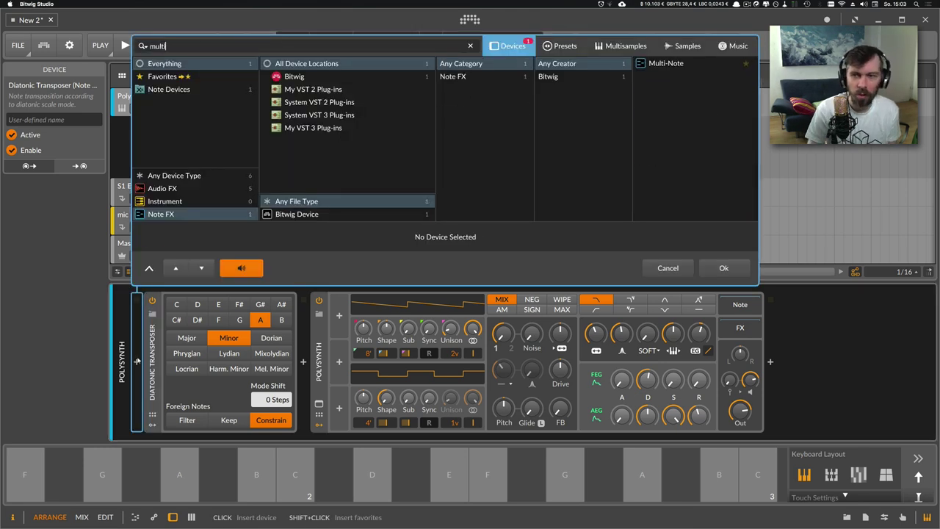
key(Return)
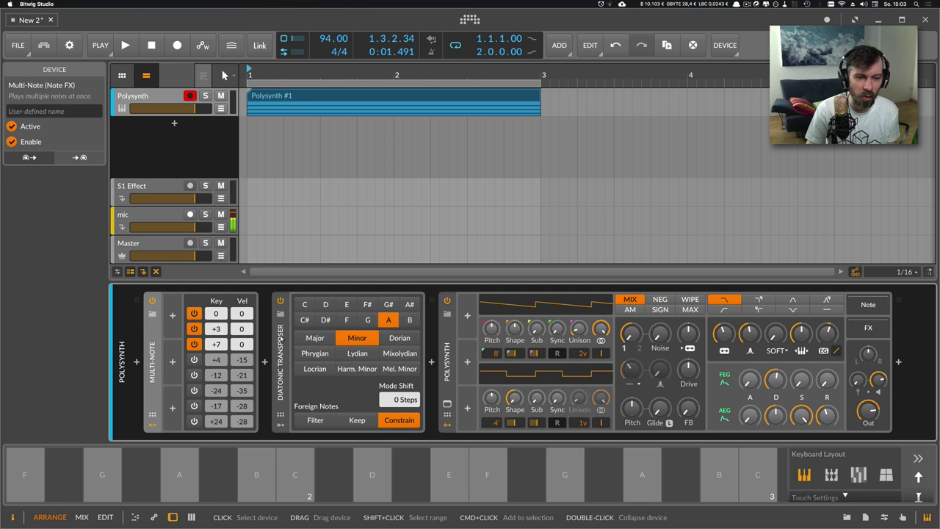
Step: Delete the C3 and D#3 notes so only A2 remains, and audition an A
double_click(294, 103)
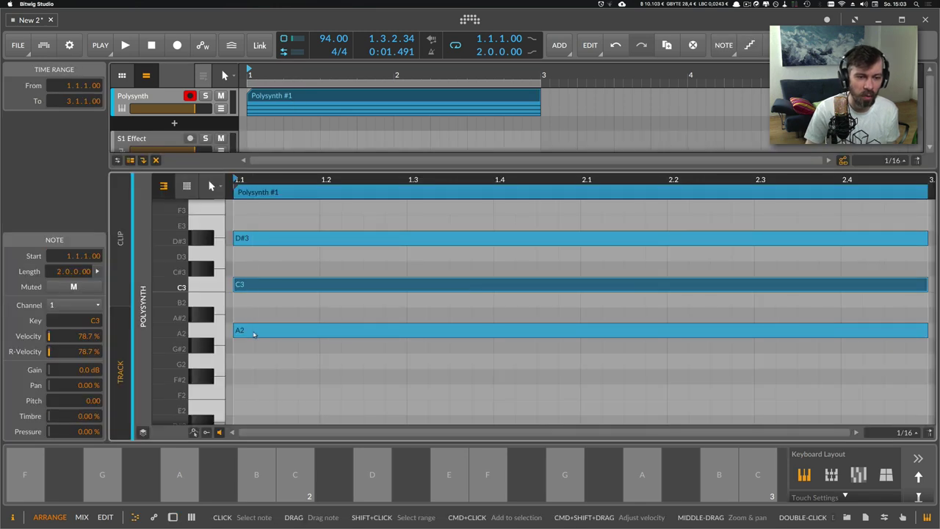
click(255, 332)
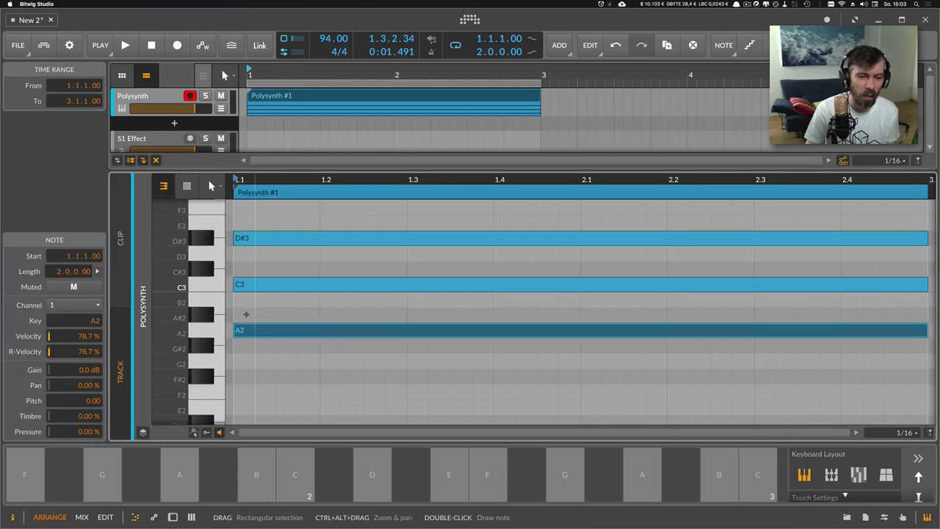
click(248, 286)
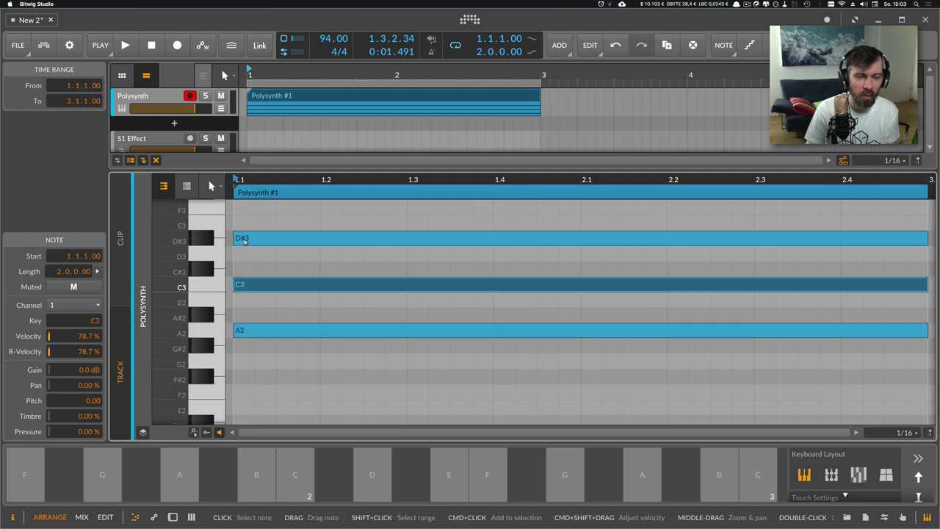
click(261, 260)
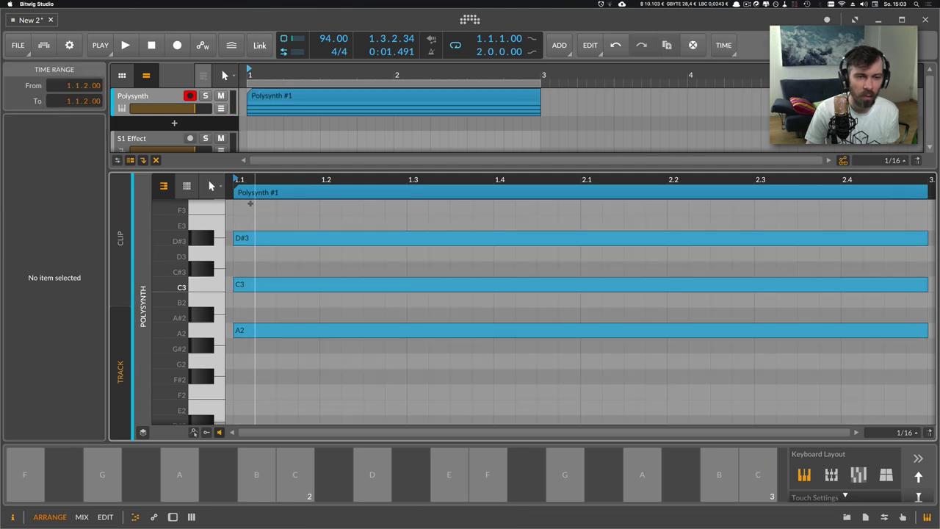
key(minus)
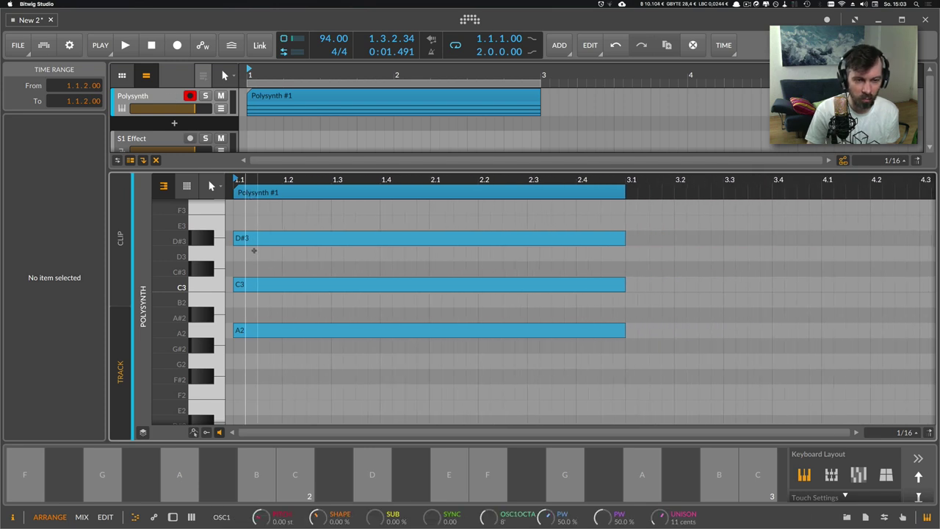
key(d)
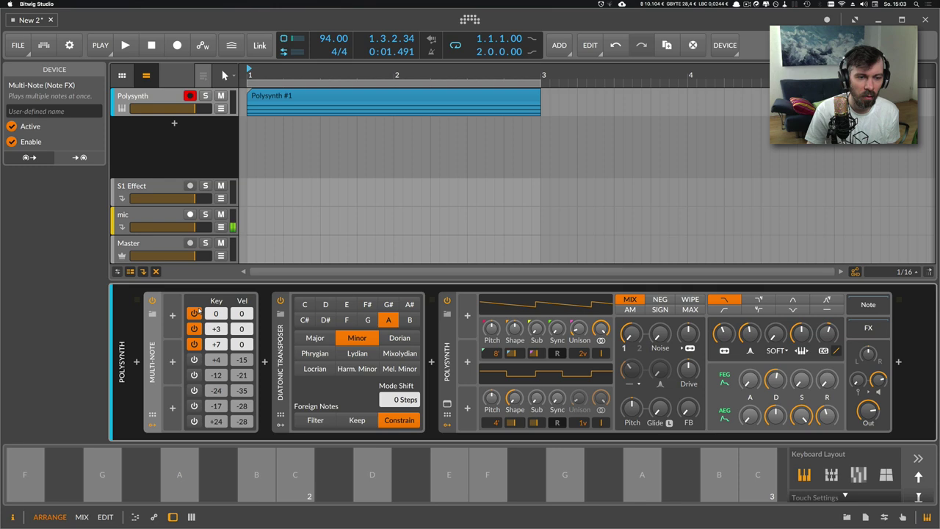
key(e)
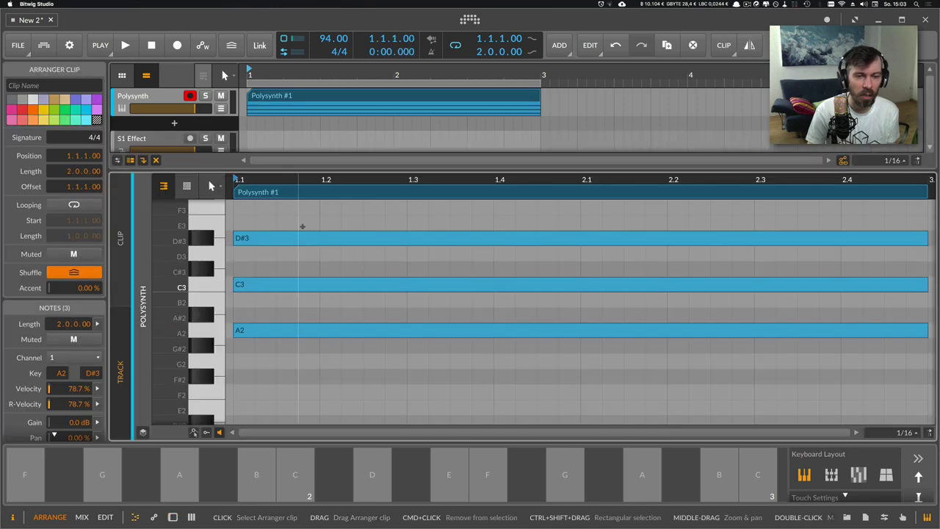
drag(300, 225, 295, 304)
key(Delete)
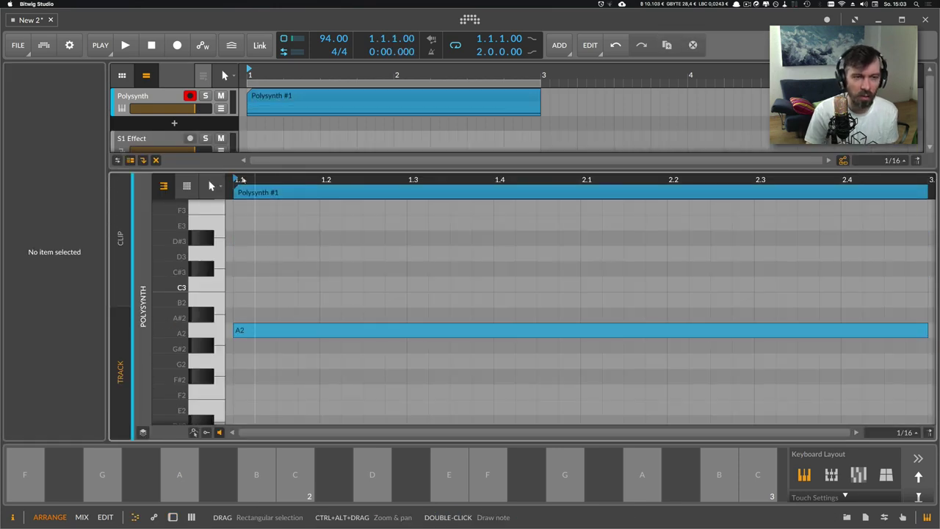
key(d)
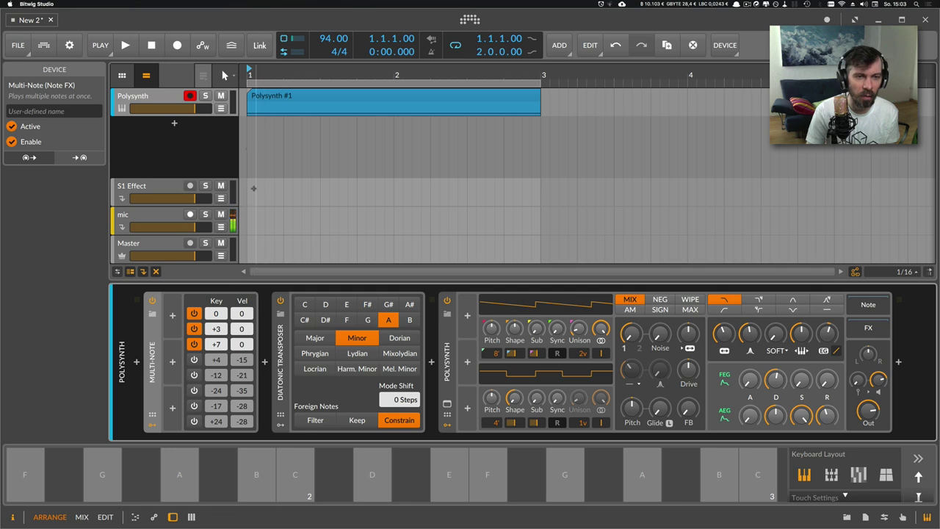
click(643, 474)
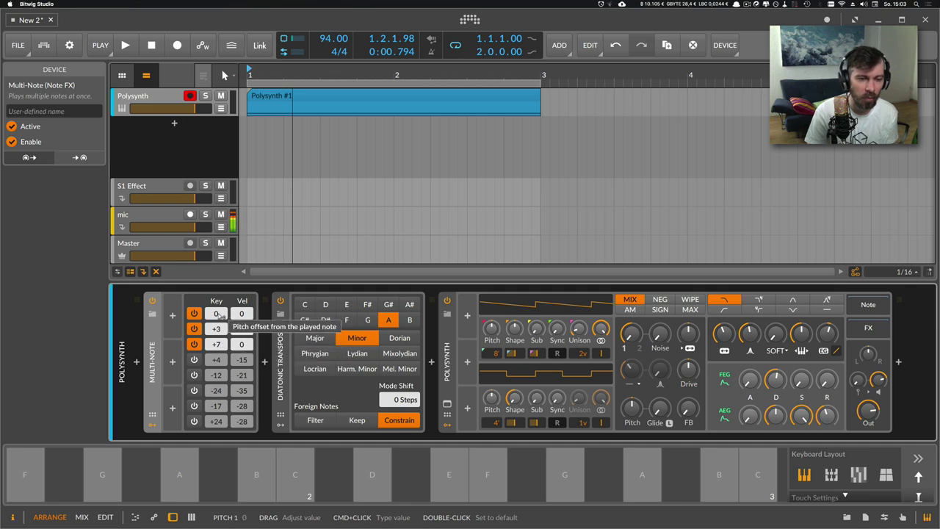
Step: Enable Multi-Note's -12 layer and play A2 to hear the added octave
double_click(266, 101)
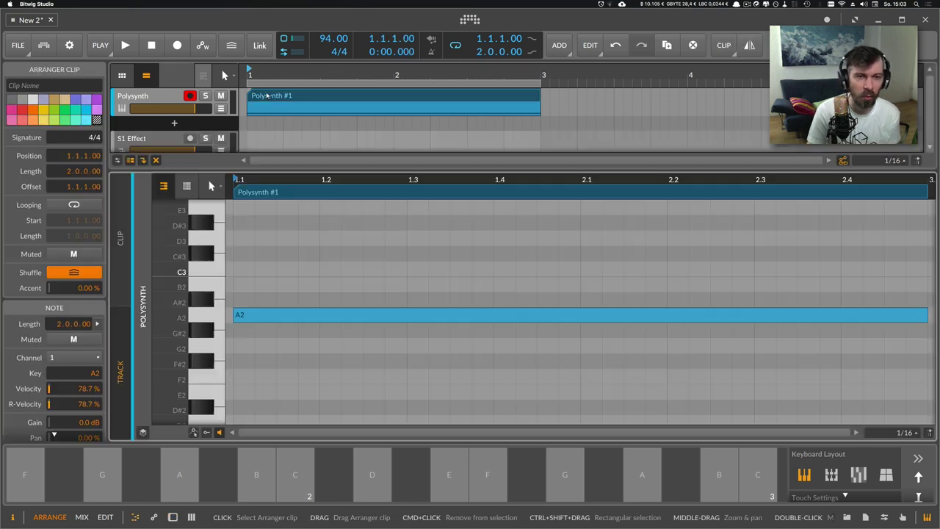
click(253, 315)
key(space)
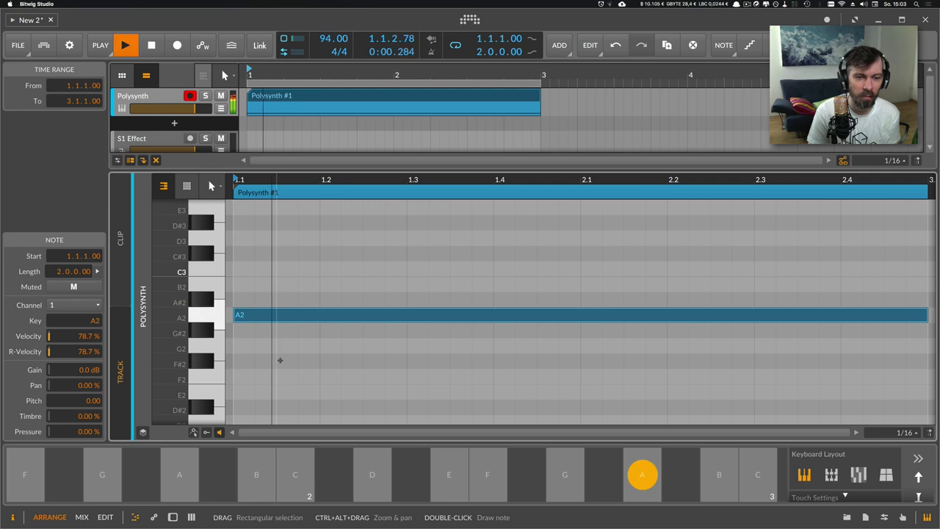
key(space)
key(d)
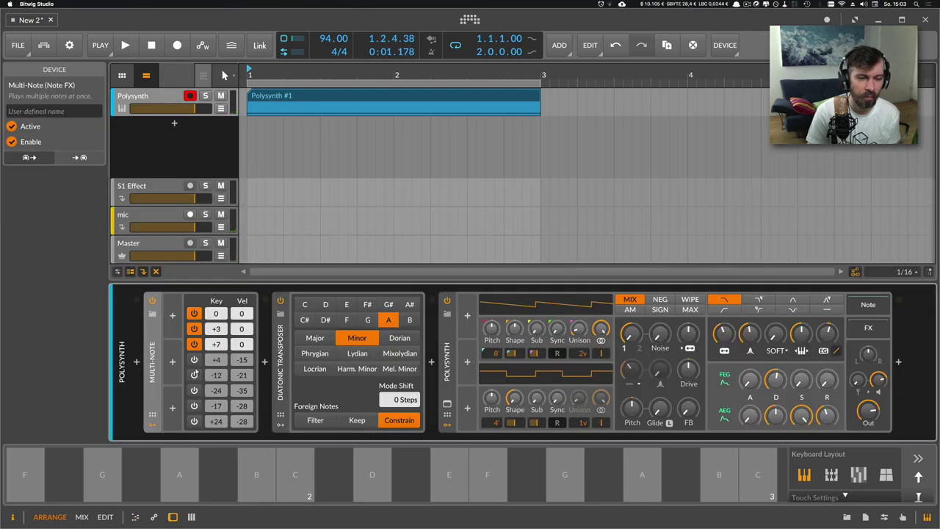
click(193, 375)
key(space)
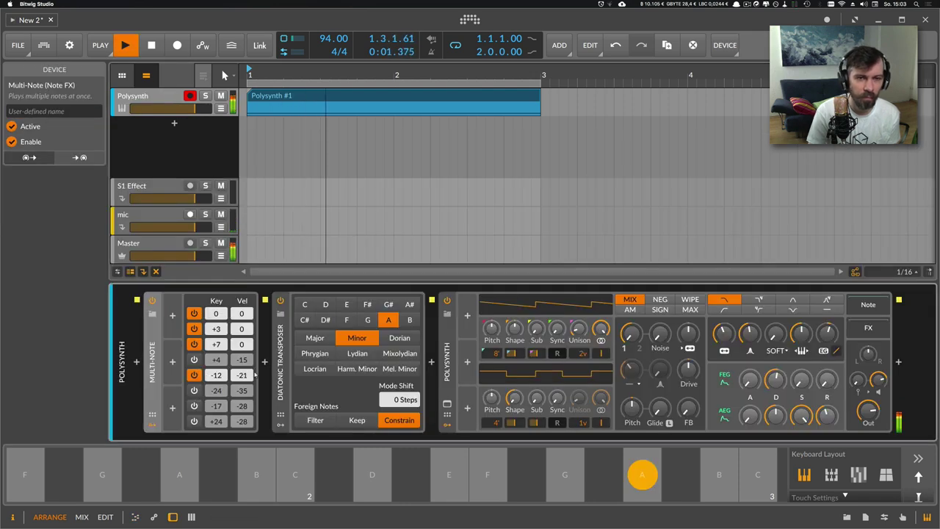
key(space)
Step: Shorten the A2 note to half a bar
double_click(431, 102)
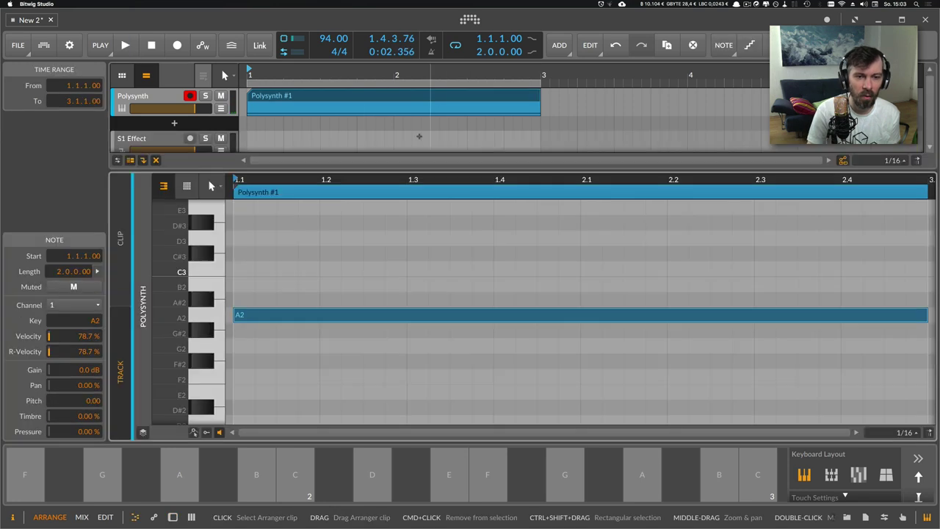
drag(354, 179, 373, 205)
click(407, 300)
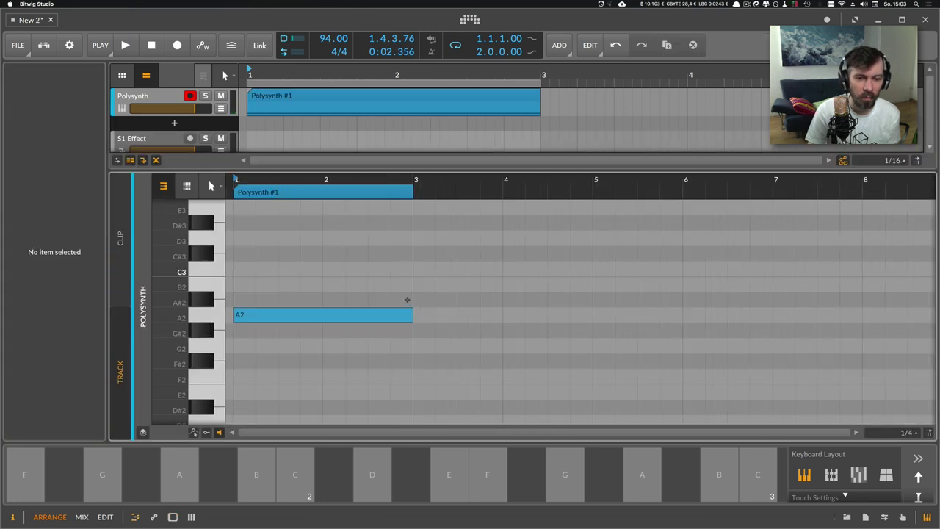
drag(411, 315, 279, 315)
key(space)
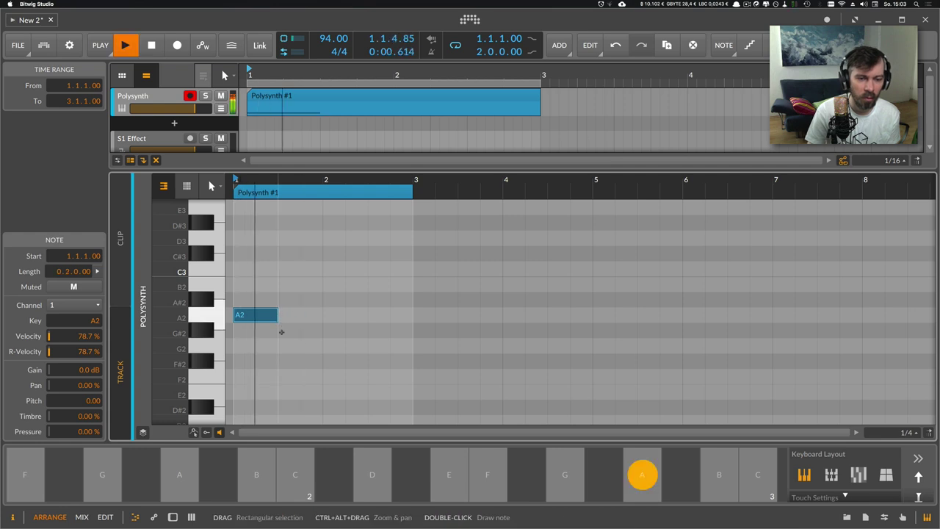
key(space)
Step: Add G2 and F2 notes after A2, extending F2 to the end of bar 2
double_click(283, 345)
key(space)
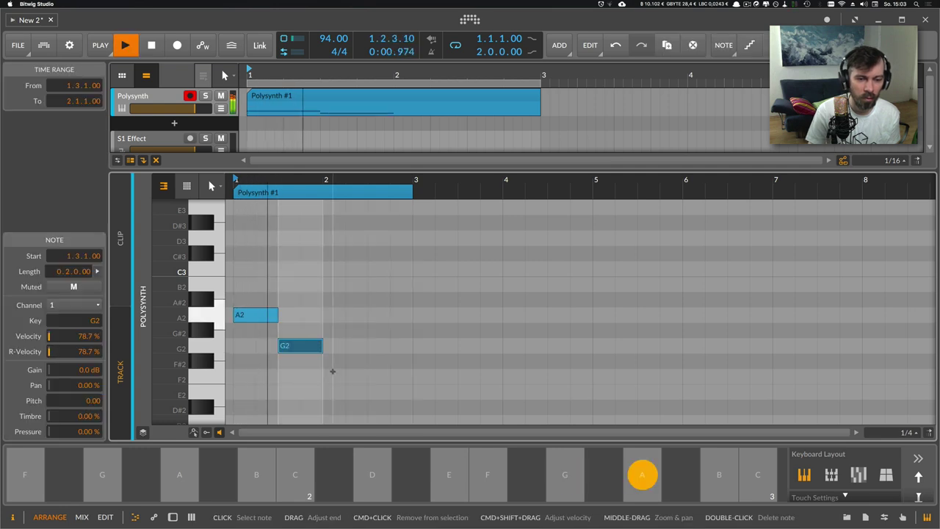
double_click(332, 374)
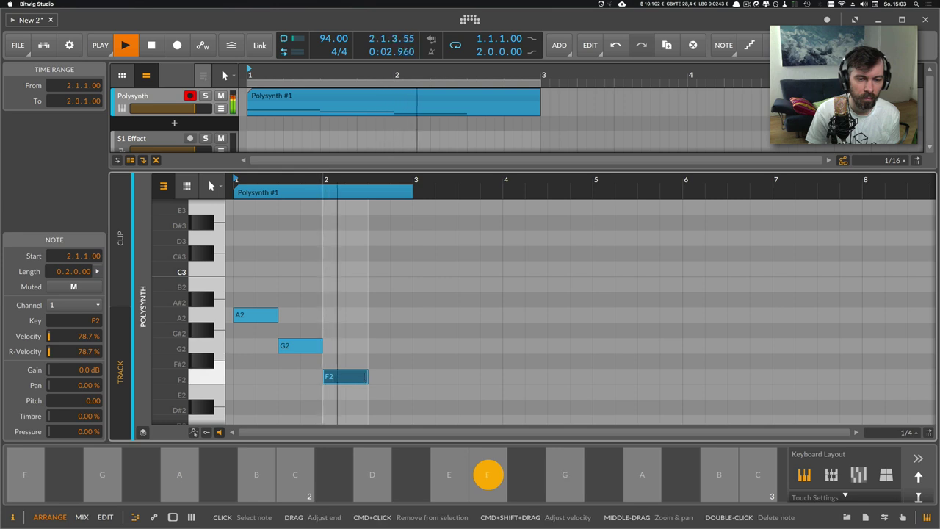
drag(367, 376, 413, 376)
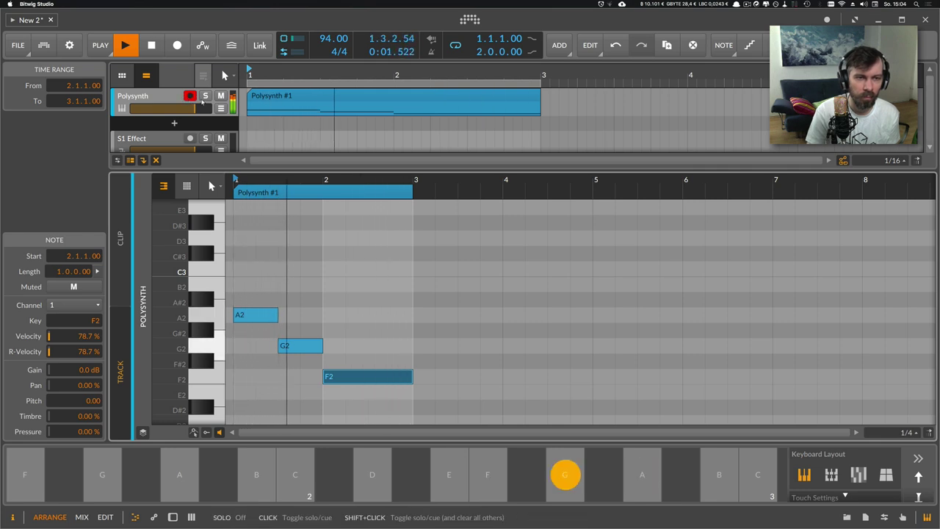
click(202, 103)
key(d)
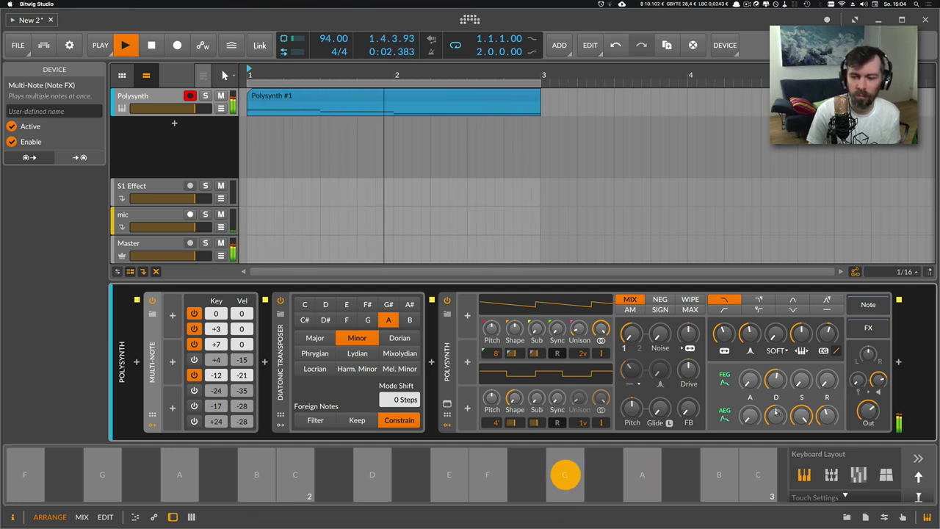
Step: Drag Polysynth unison up to 5v while playing, then stop playback
drag(583, 353, 582, 339)
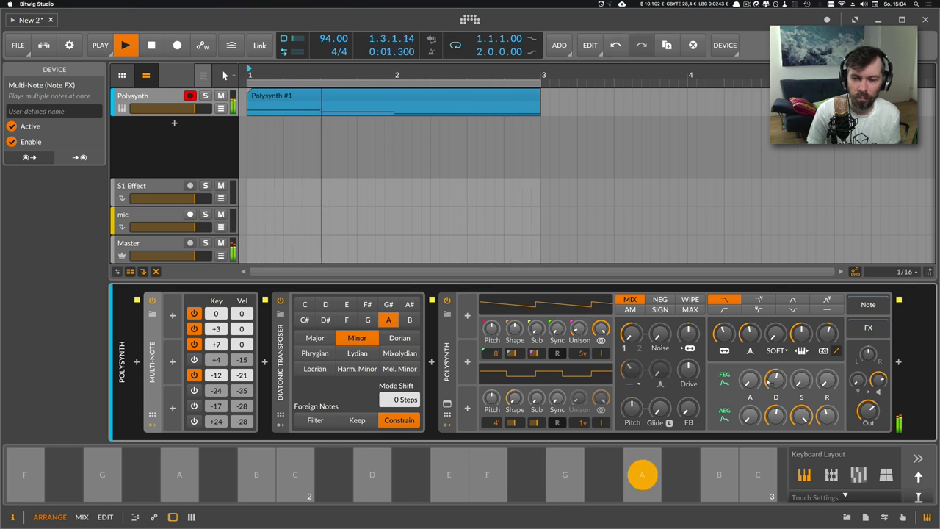
key(space)
click(200, 156)
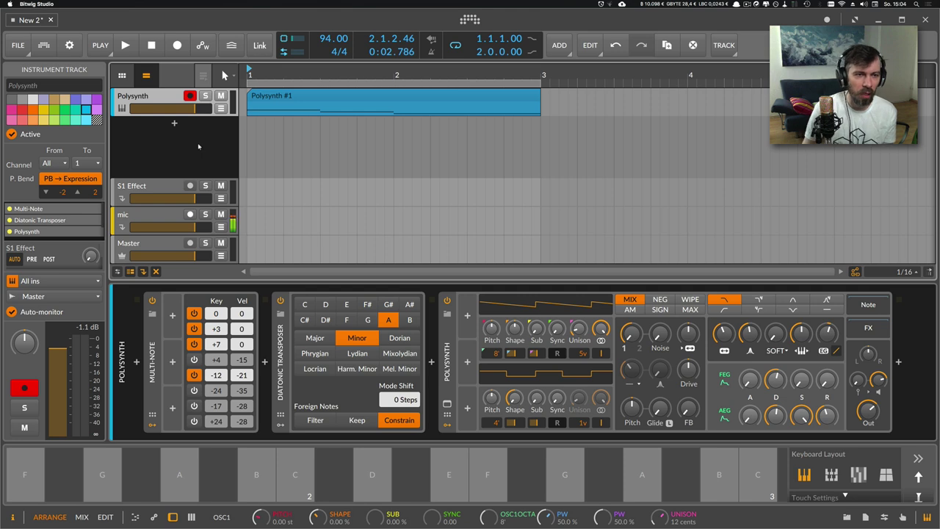
Step: Add an Inst 2 track taking notes from the Polysynth's Diatonic Transposer
right_click(177, 140)
click(185, 148)
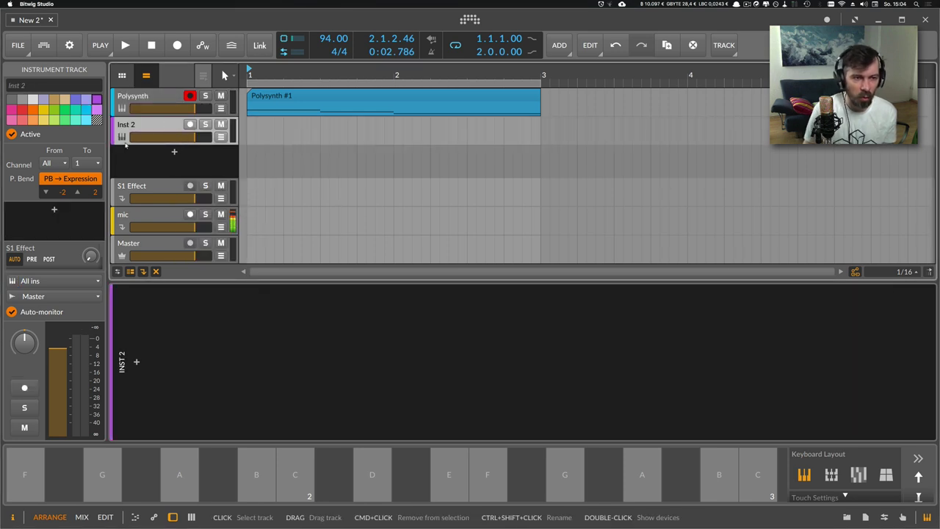
click(51, 281)
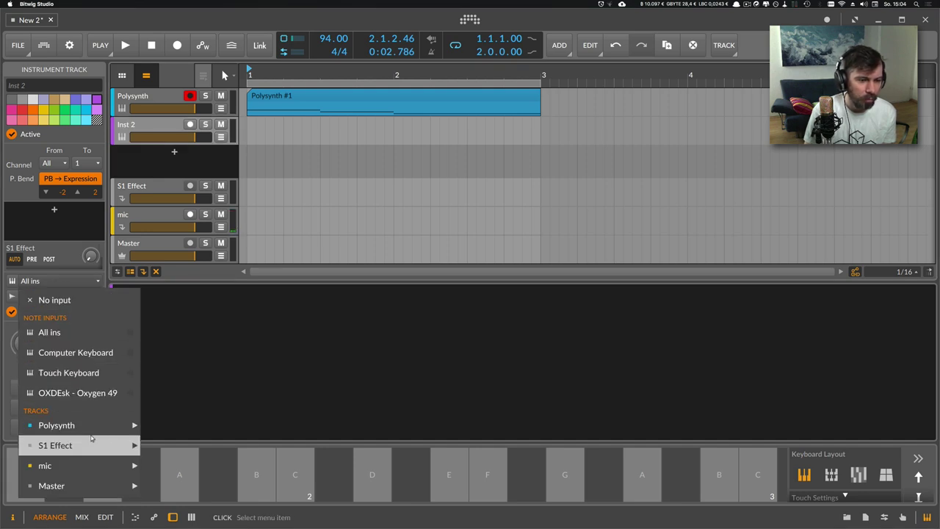
mouse_move(56, 426)
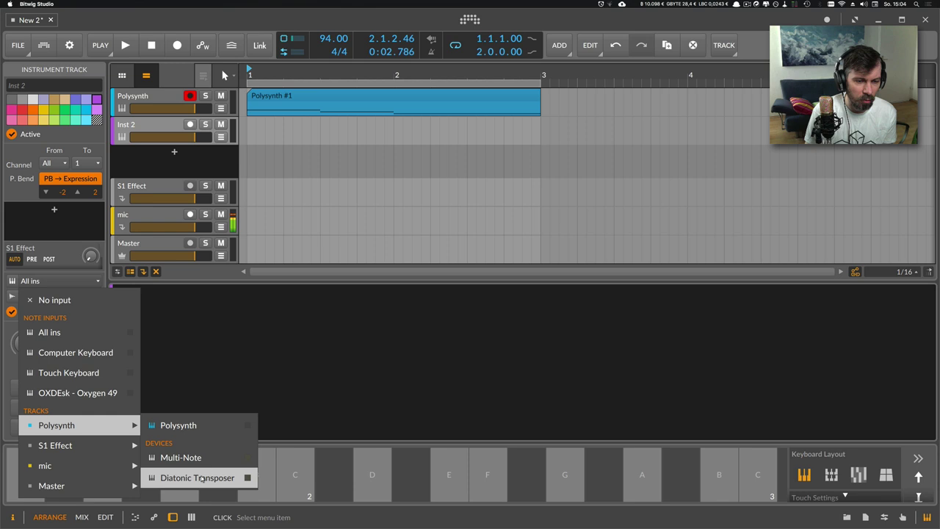
click(201, 478)
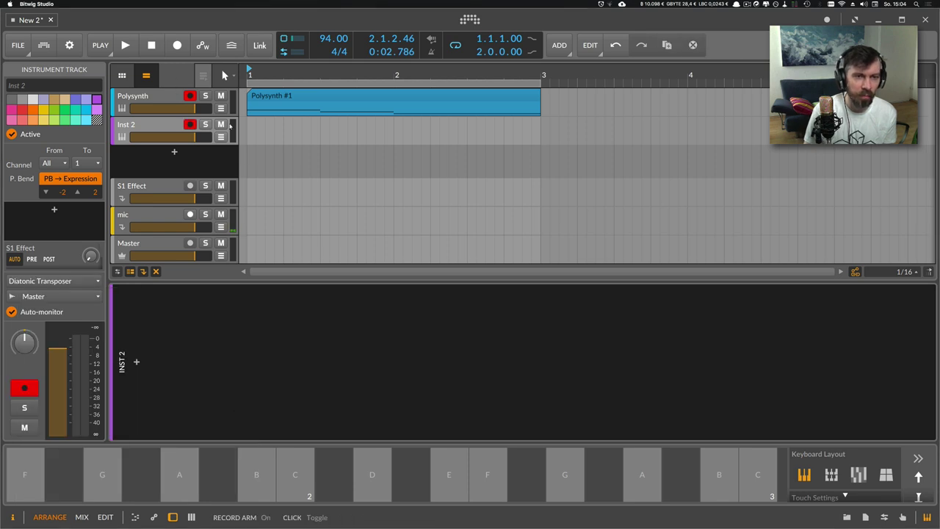
Step: Disarm the Polysynth track and record a two-bar clip onto Inst 2
click(189, 95)
click(126, 46)
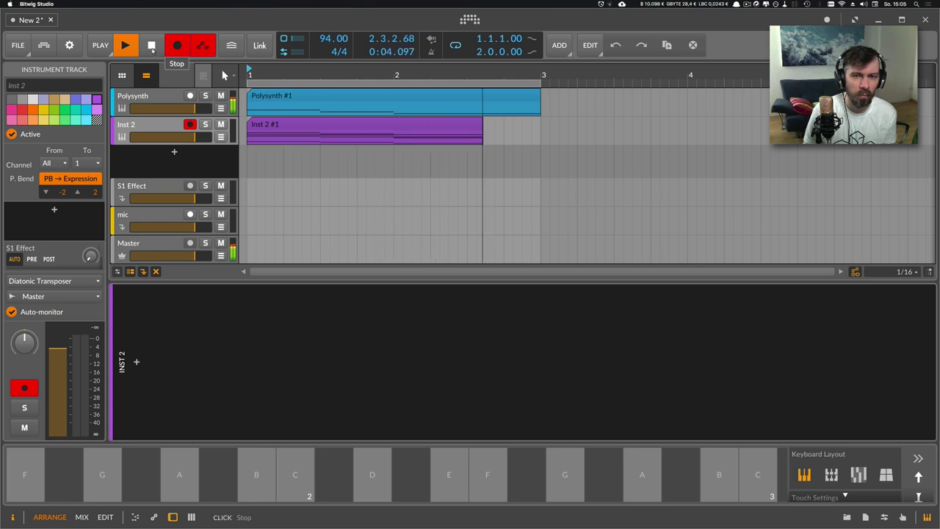
click(152, 46)
Step: Open the recorded Inst 2 clip's notes and lower the note at bar 2.1 to E2
double_click(251, 135)
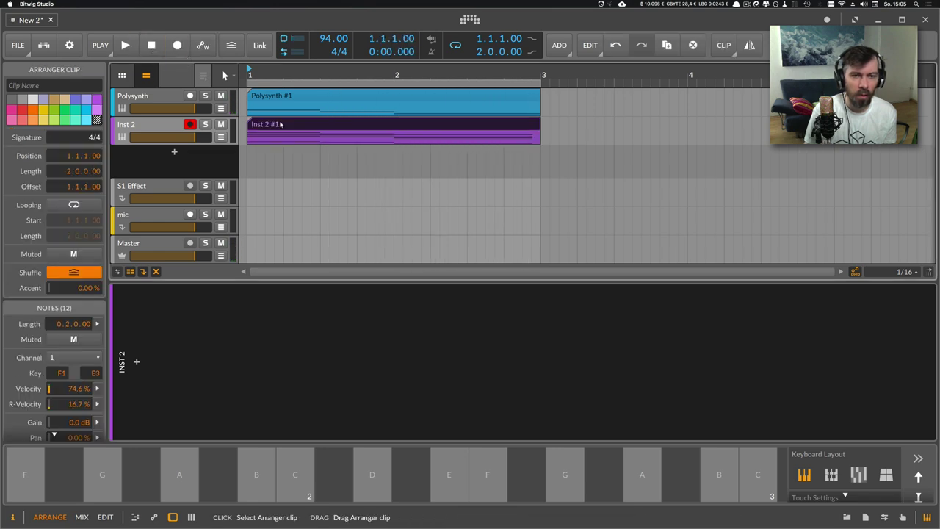
scroll(184, 128, down, 3)
click(154, 106)
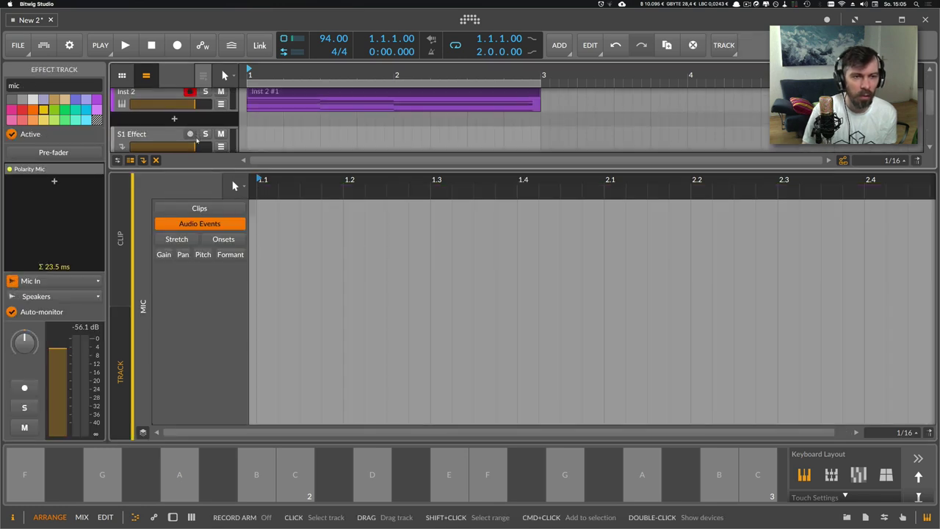
drag(233, 186, 234, 346)
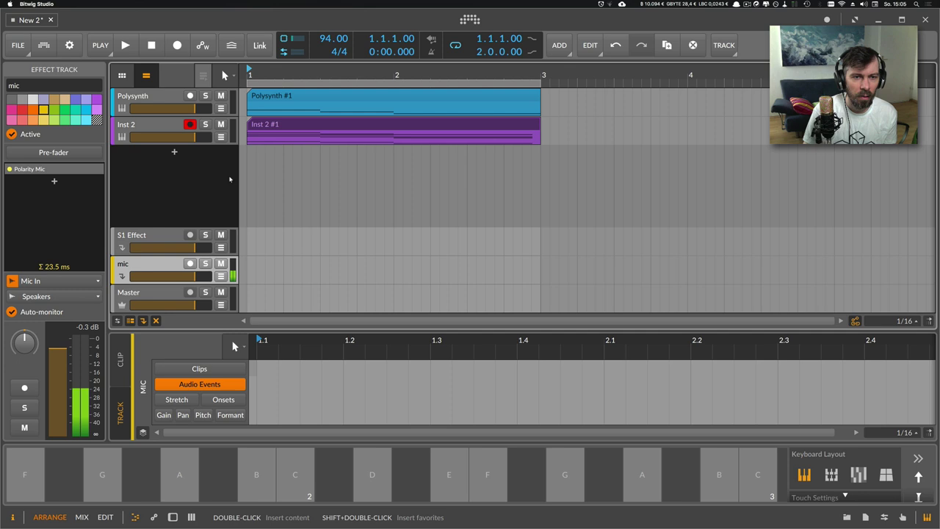
click(278, 246)
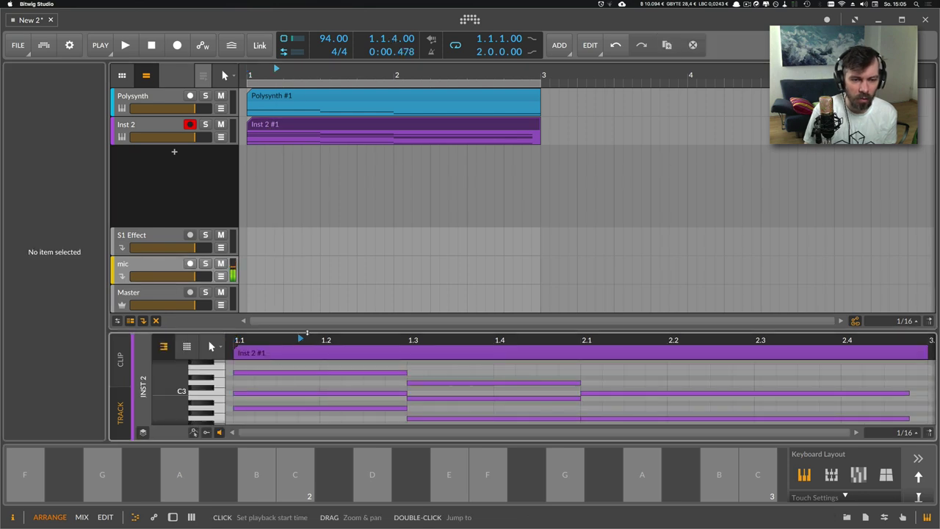
mouse_move(320, 332)
mouse_down()
mouse_move(320, 211)
mouse_move(320, 221)
mouse_move(426, 256)
mouse_up()
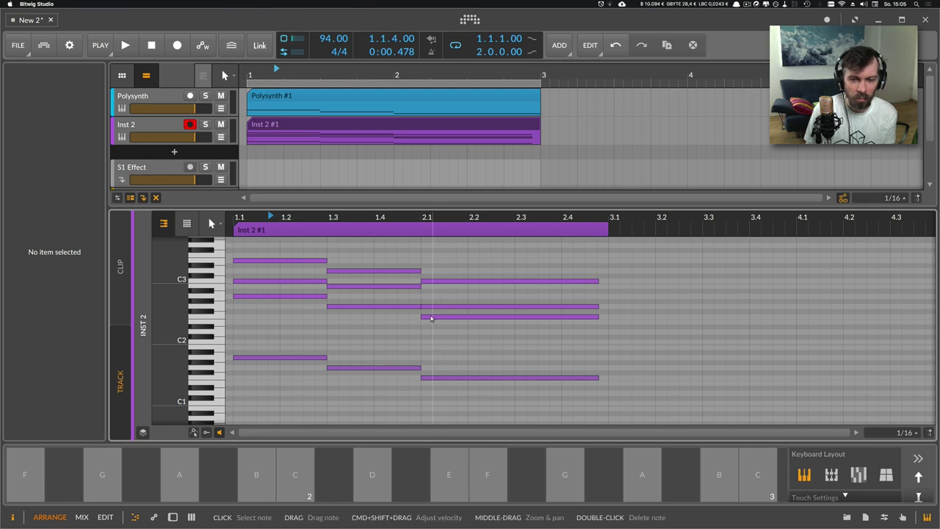
drag(423, 317, 414, 326)
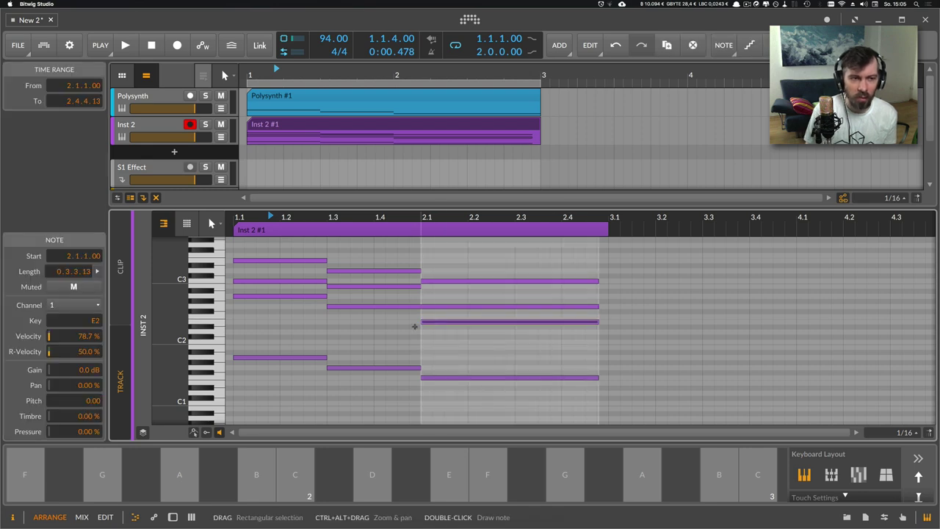
Step: Load Polysynth onto the Inst 2 track, solo it and play it back
click(144, 127)
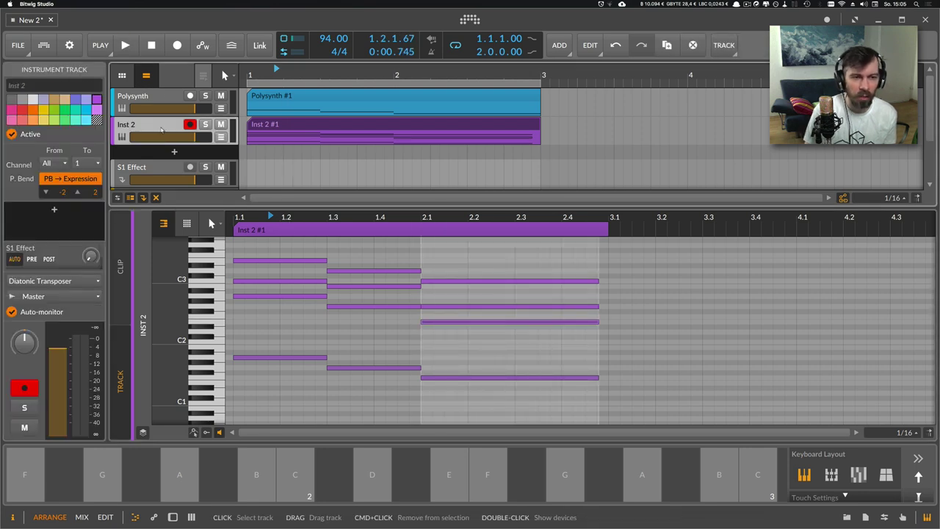
double_click(162, 129)
click(136, 361)
text(p)
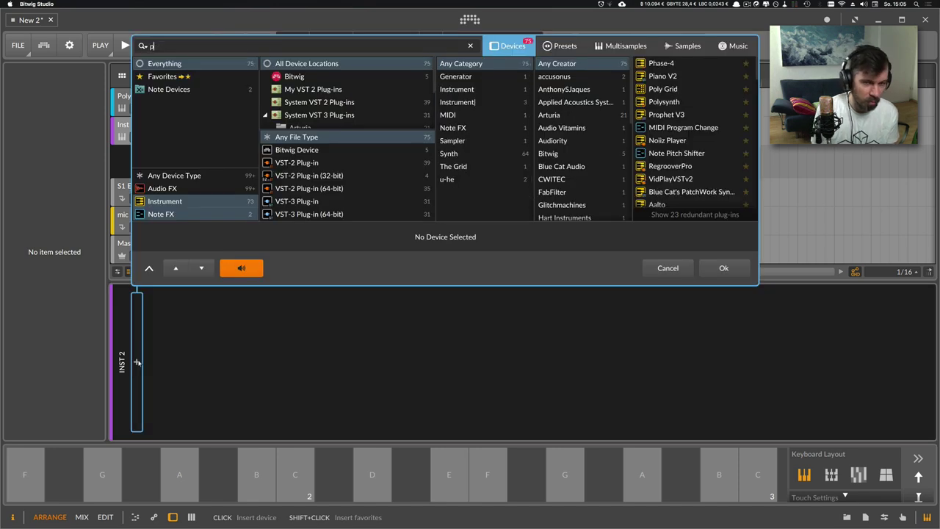
text(oly)
key(Return)
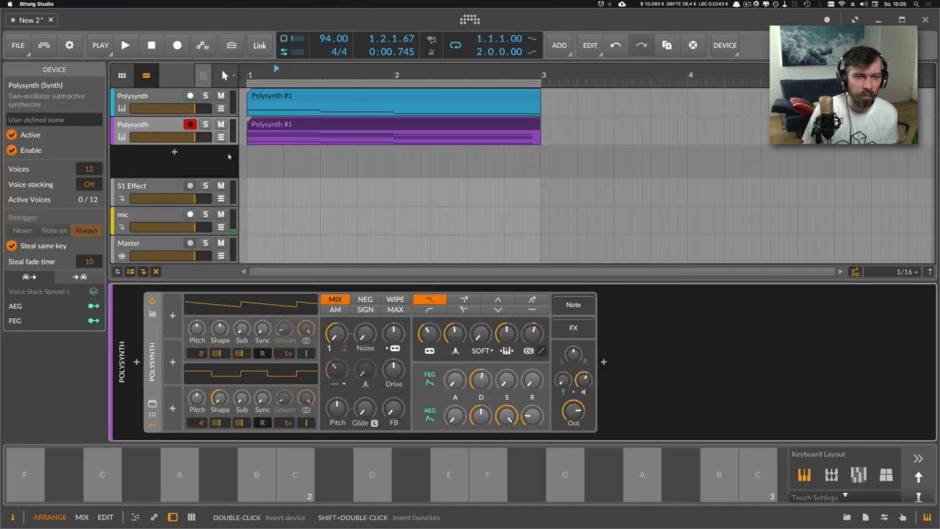
click(205, 124)
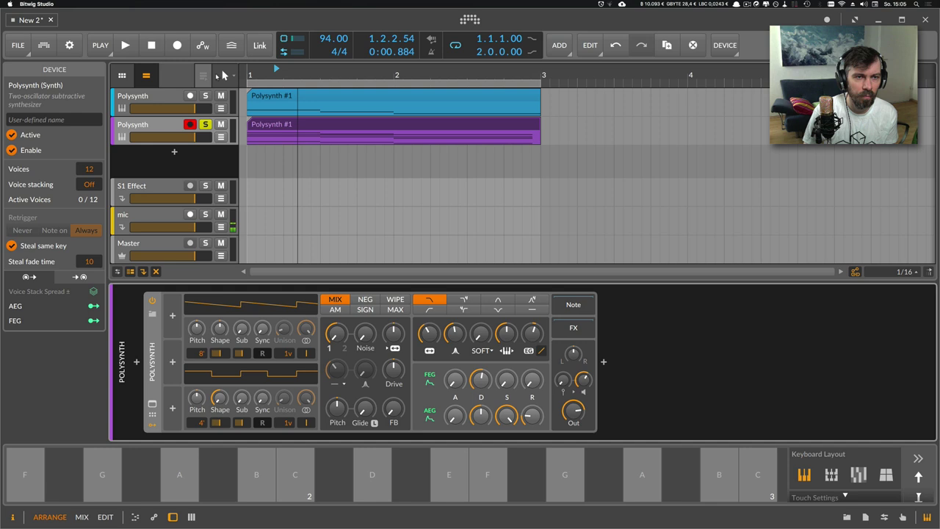
key(space)
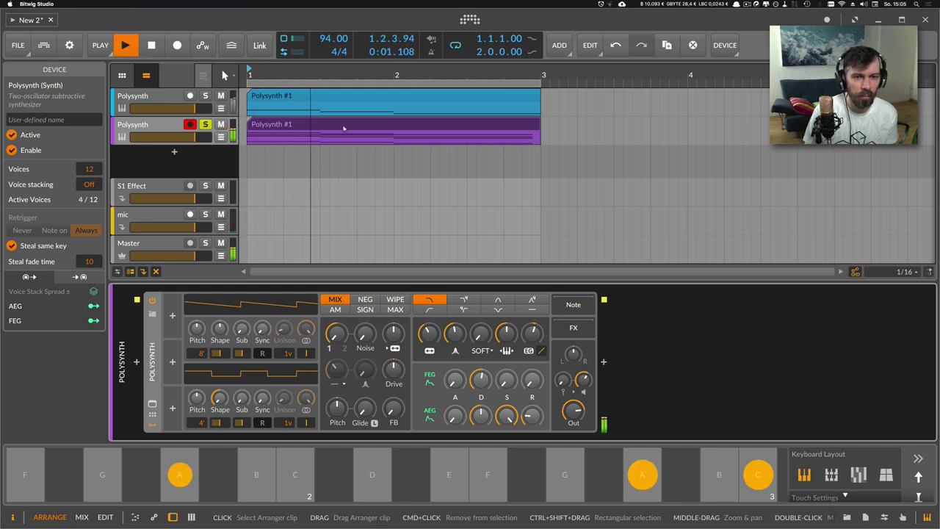
Step: Inspect the recorded clip's notes, then delete the second Polysynth track
double_click(470, 132)
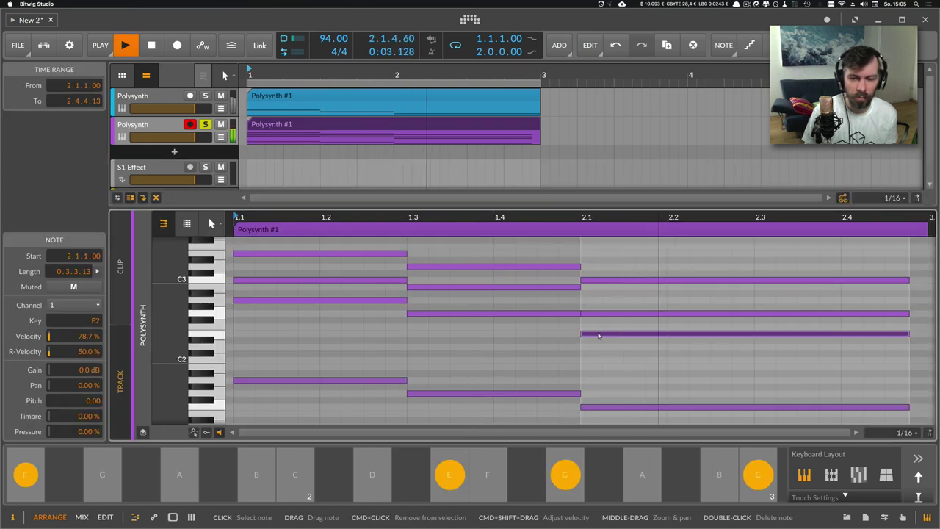
key(space)
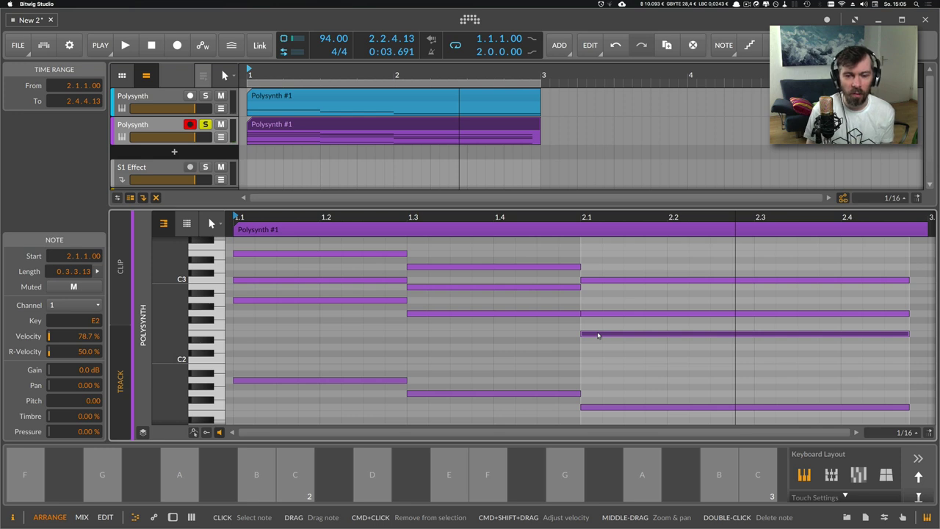
drag(534, 218, 457, 231)
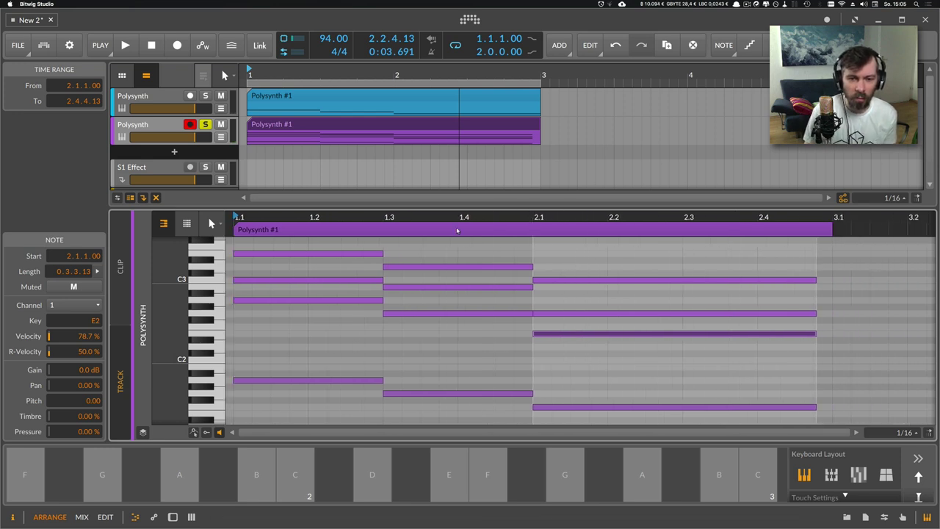
click(460, 216)
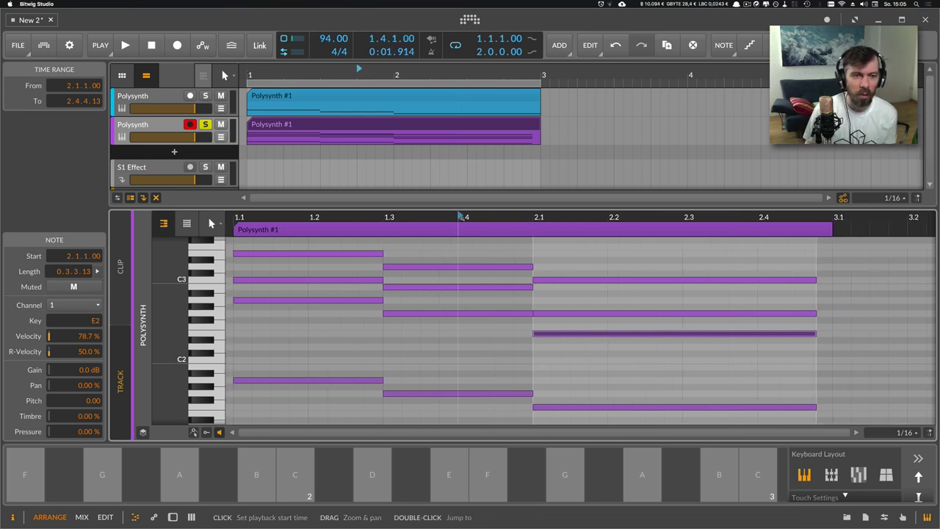
click(149, 127)
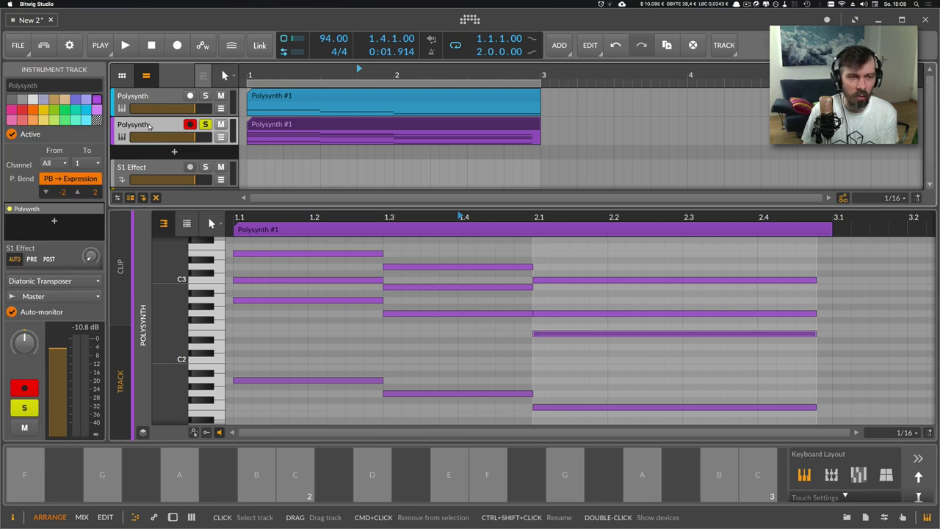
key(Delete)
Step: Select the remaining Polysynth track and view its Multi-Note, Diatonic Transposer and Polysynth devices
click(248, 74)
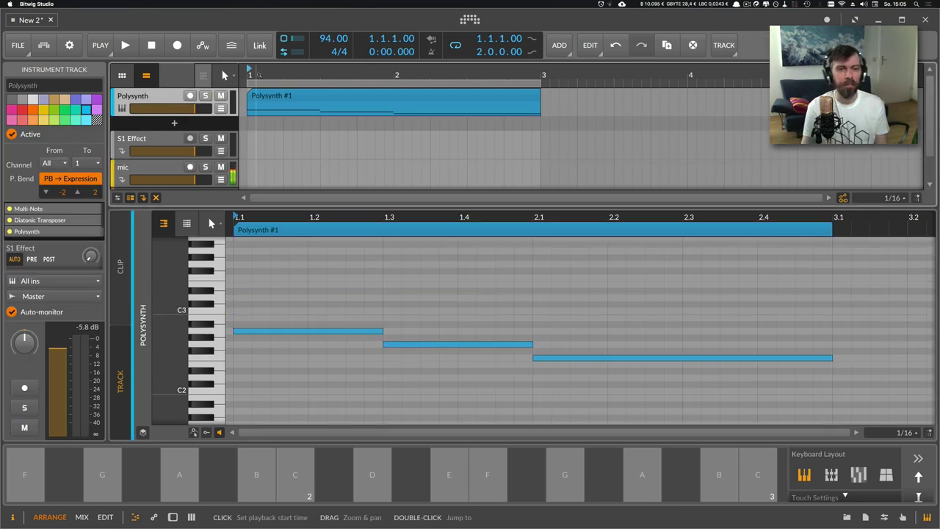
key(d)
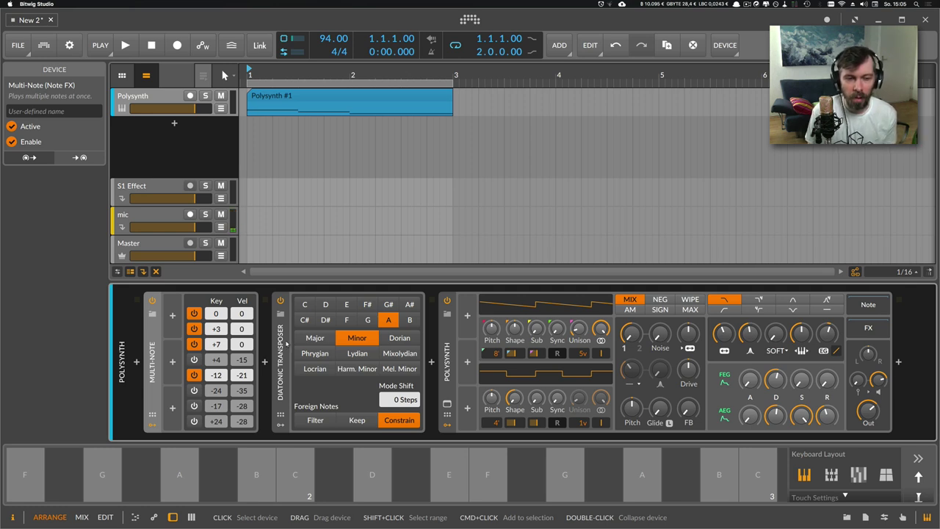
click(286, 343)
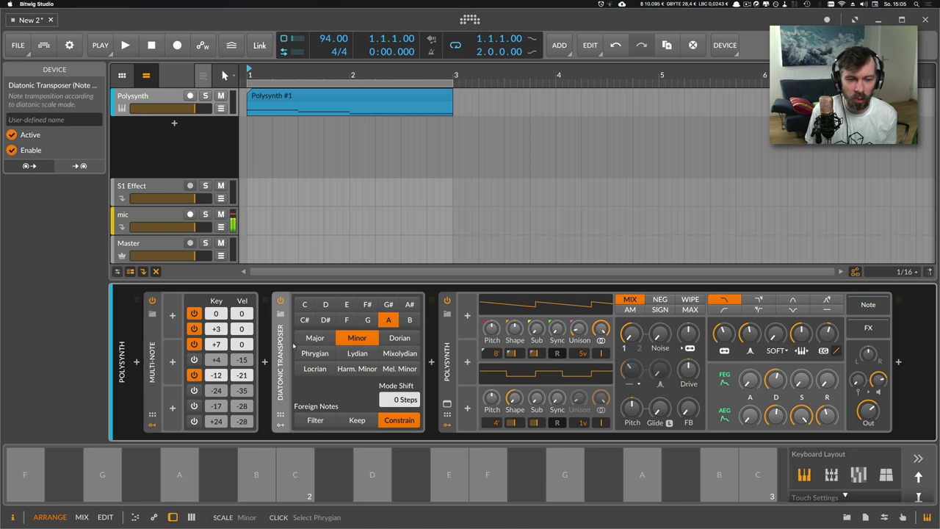
click(445, 355)
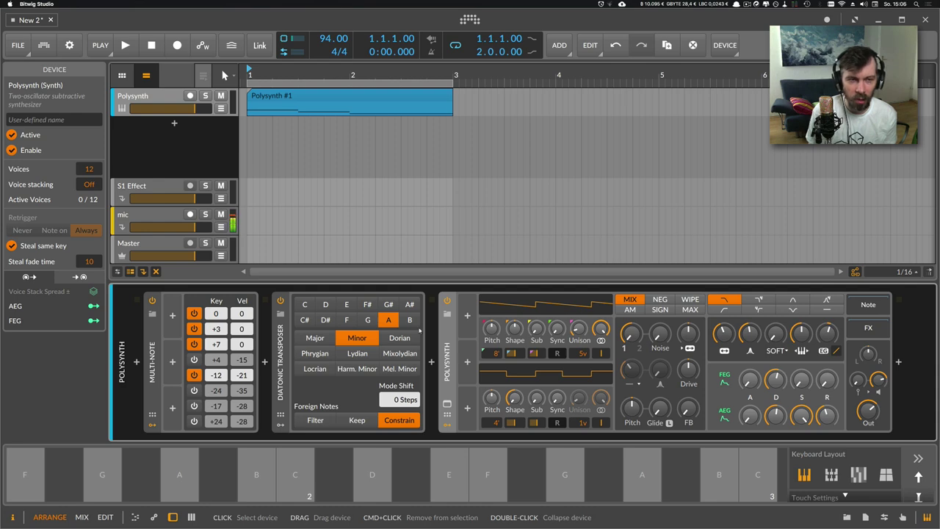
click(191, 128)
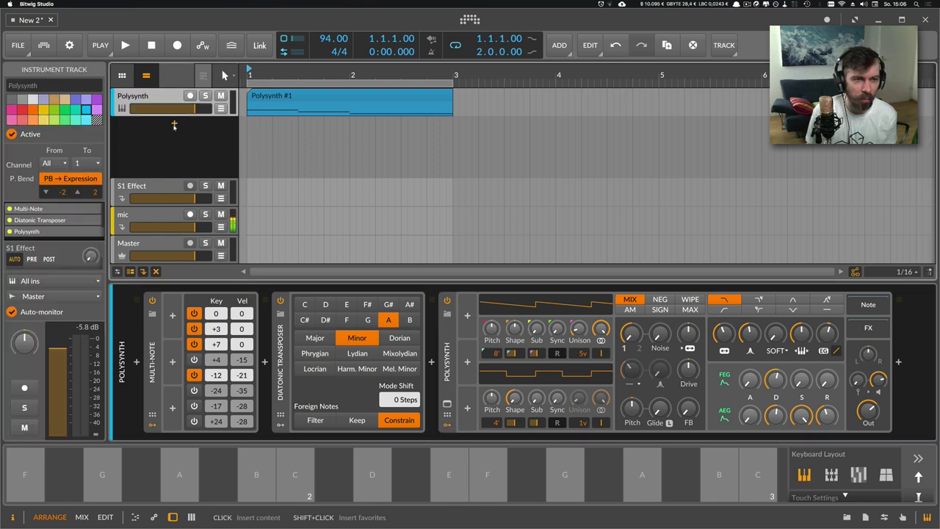
Step: Add a new instrument track with a Note Receiver fed from the Diatonic Transposer
click(174, 126)
text(note)
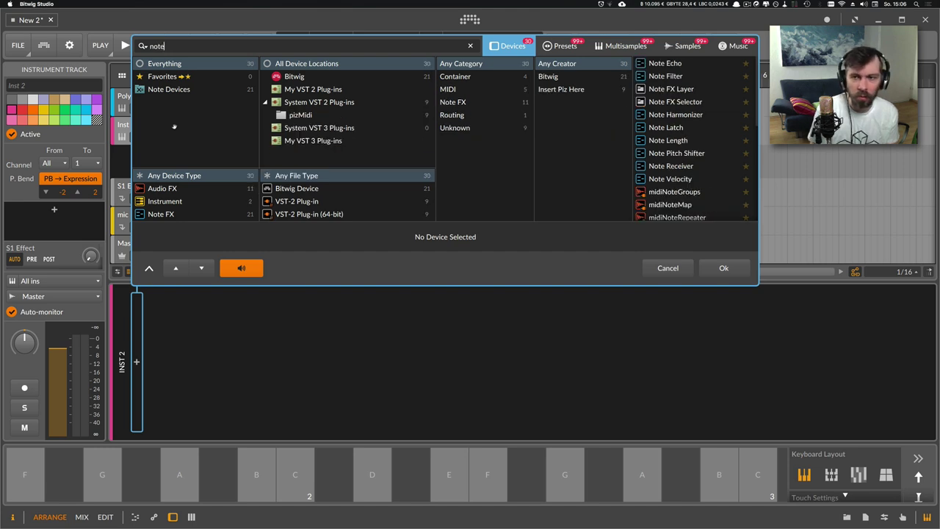
text( rec)
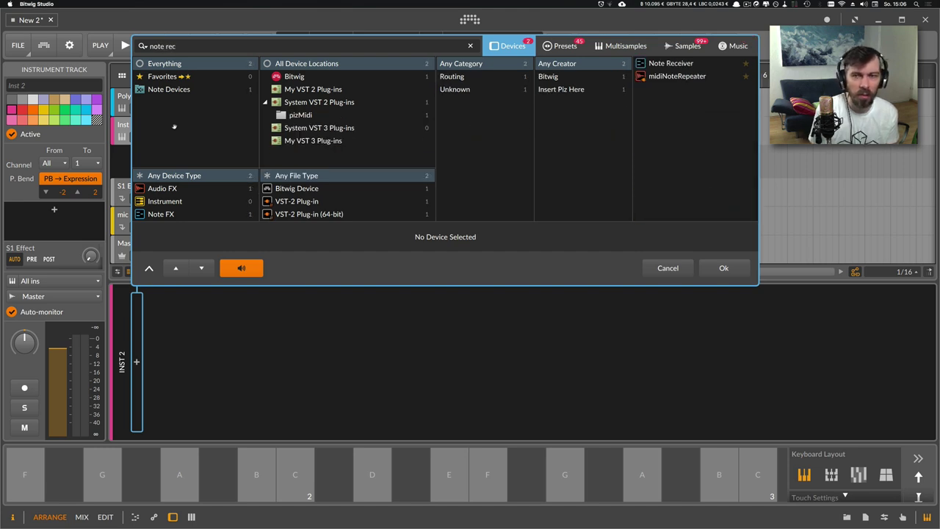
text(e)
key(Return)
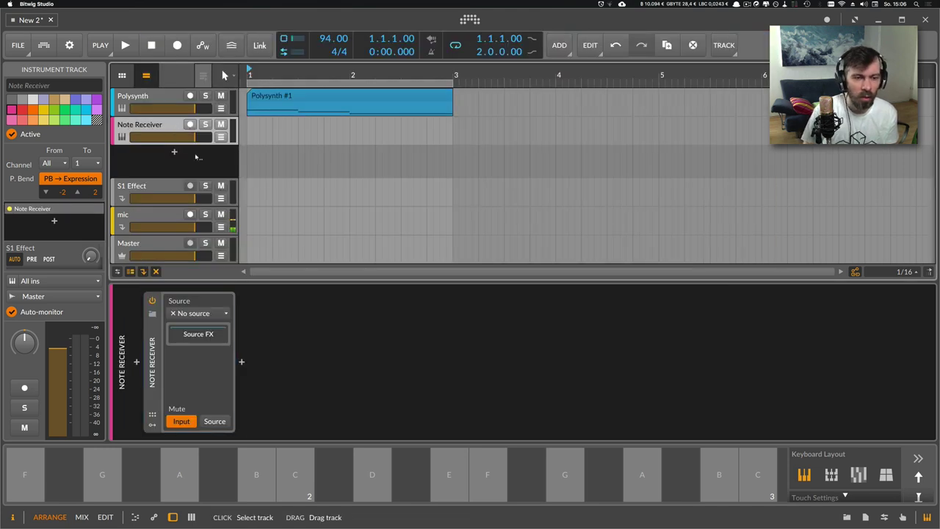
click(198, 312)
mouse_move(204, 364)
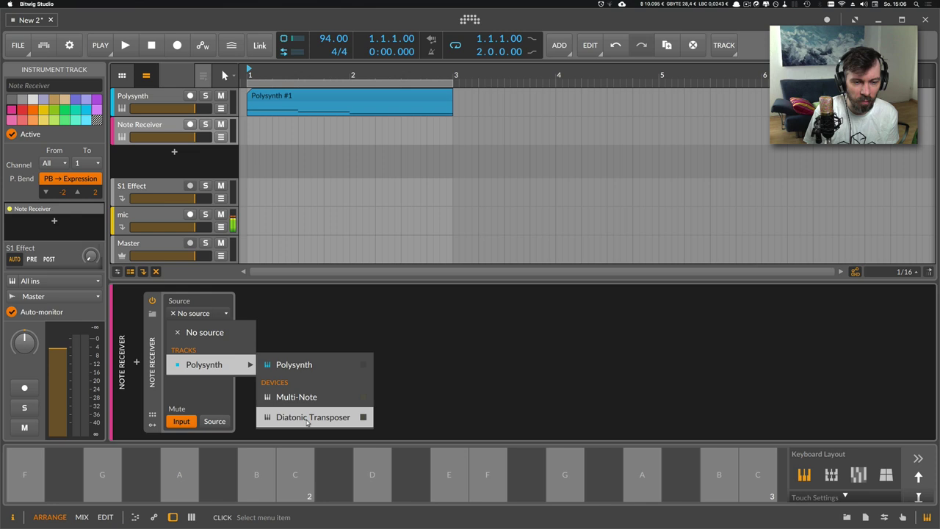
click(302, 417)
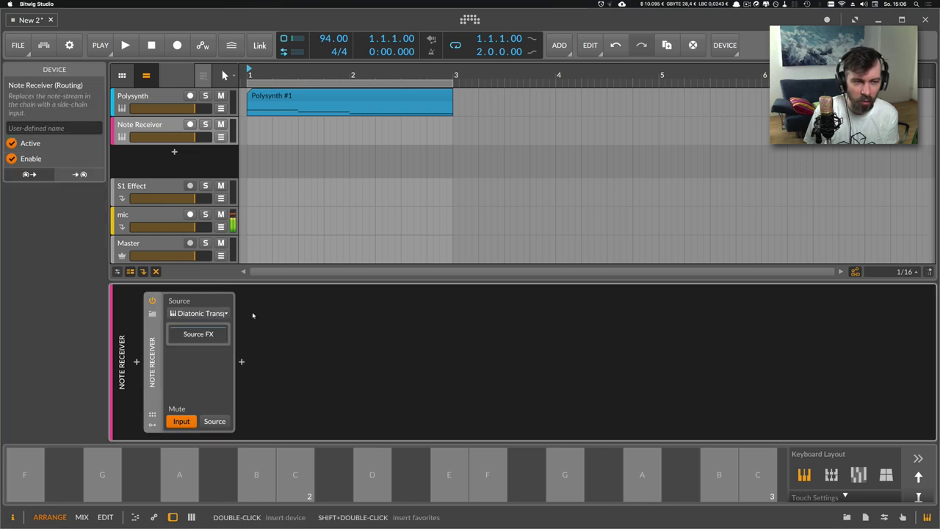
Step: Chain an Arpeggiator, a Polysynth and a Delay-2 after the Note Receiver
click(242, 362)
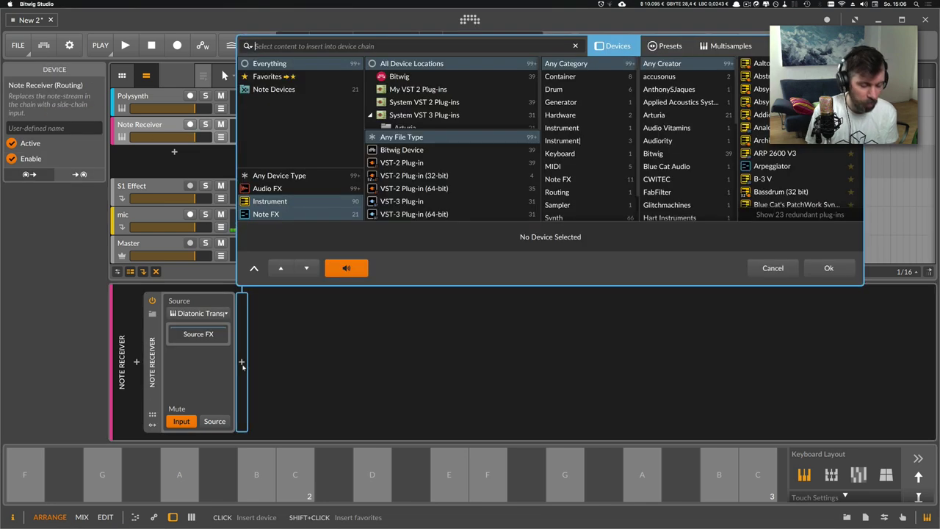
text(arp)
key(Return)
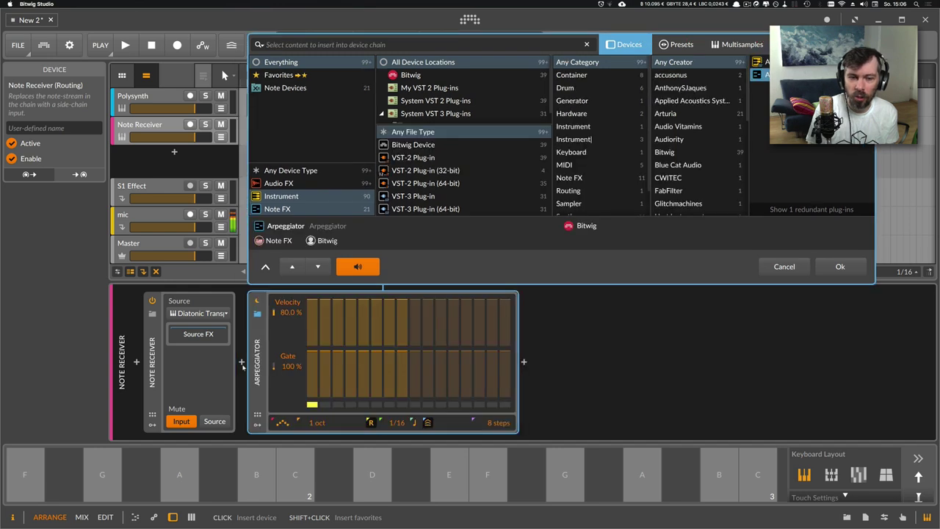
click(524, 362)
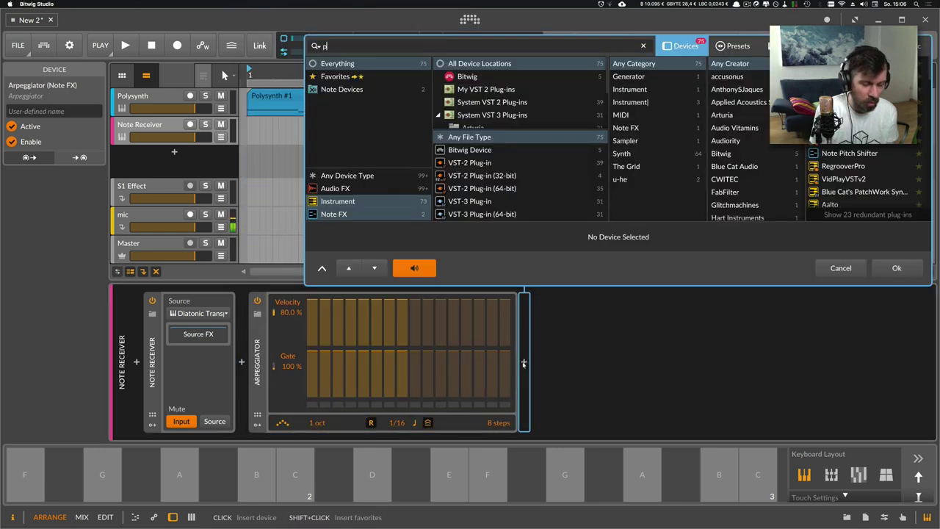
text(poly)
key(Return)
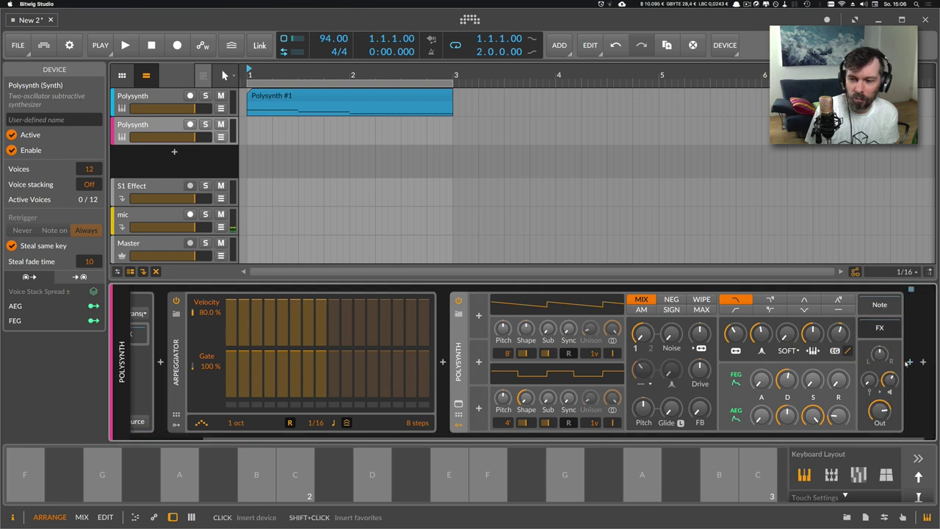
click(909, 363)
text(delay)
key(Return)
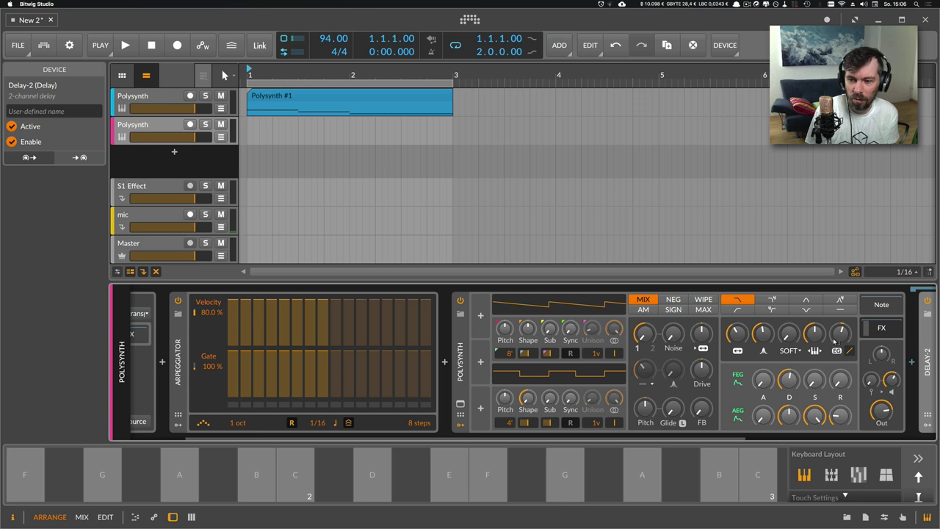
Step: Play the loop and raise the Polysynth's filter envelope depth
scroll(362, 361, up, 5)
key(space)
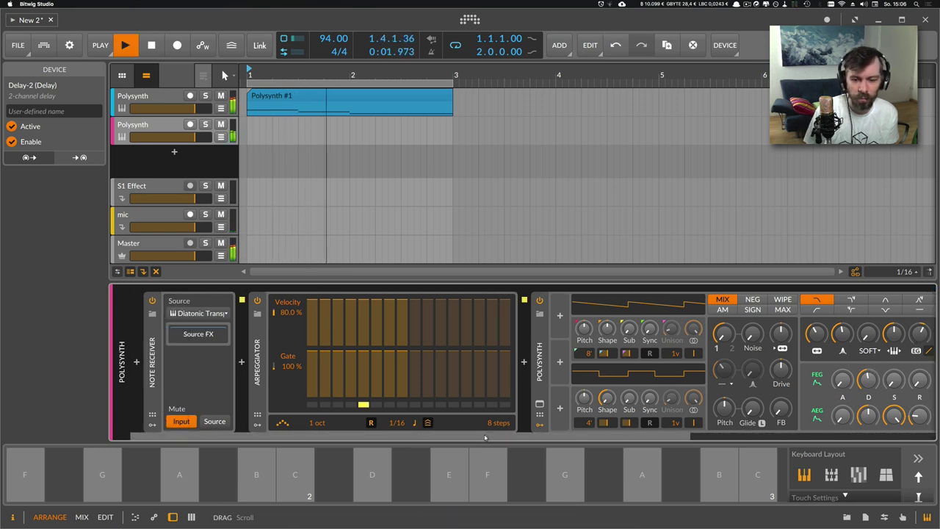
scroll(485, 437, down, 5)
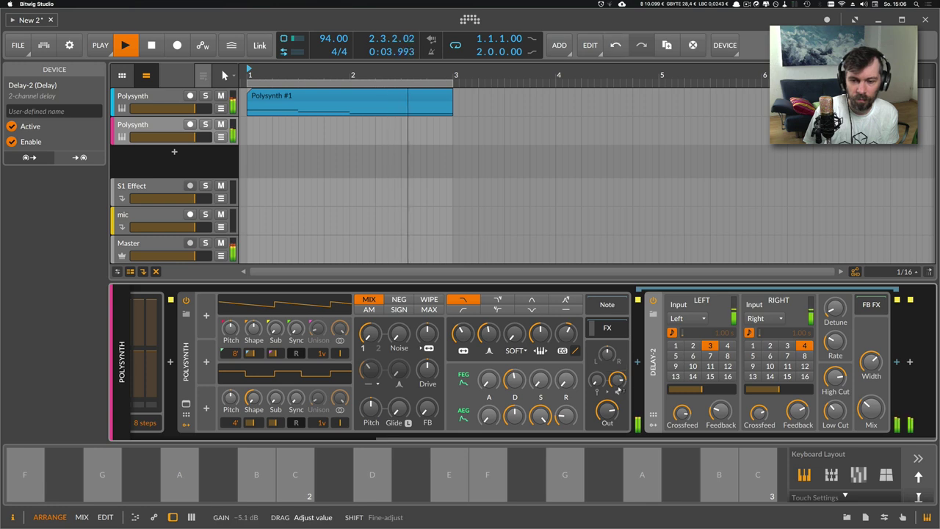
drag(540, 334, 539, 330)
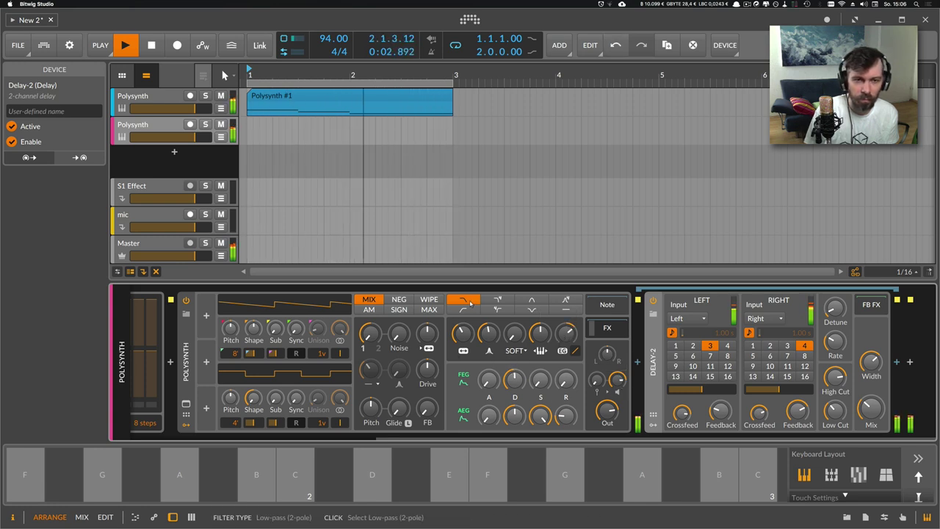
Step: Duplicate the Polysynth #1 clip, extend the loop to bar 5 and open Polysynth #2
scroll(332, 75, down, 5)
key(space)
click(329, 96)
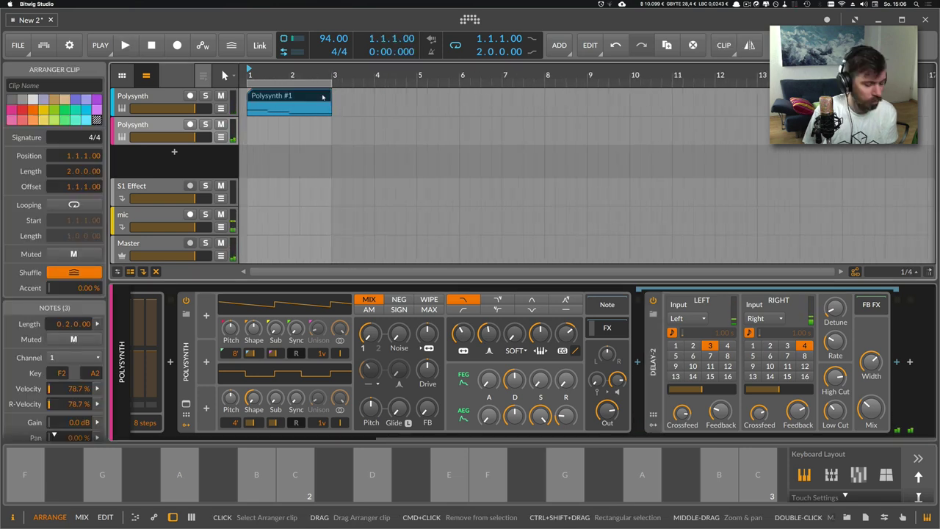
key(cmd+d)
drag(334, 82, 416, 83)
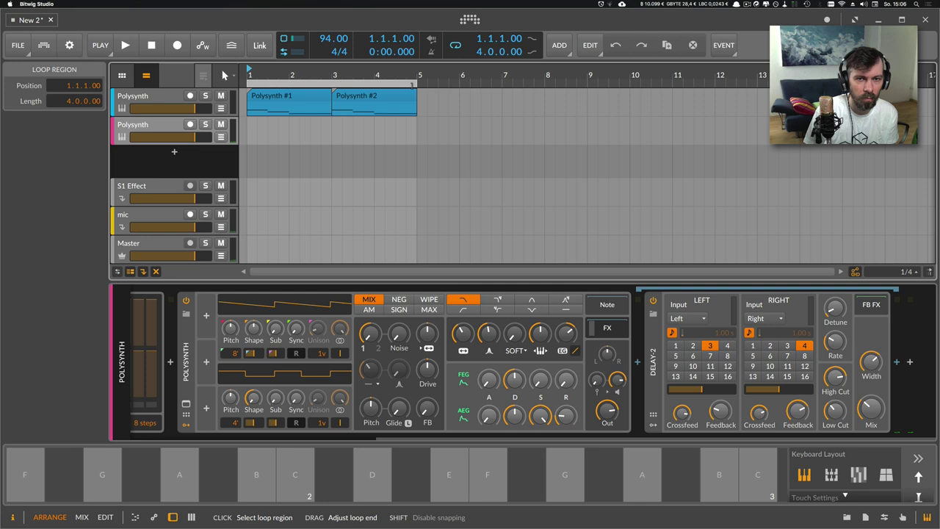
double_click(367, 103)
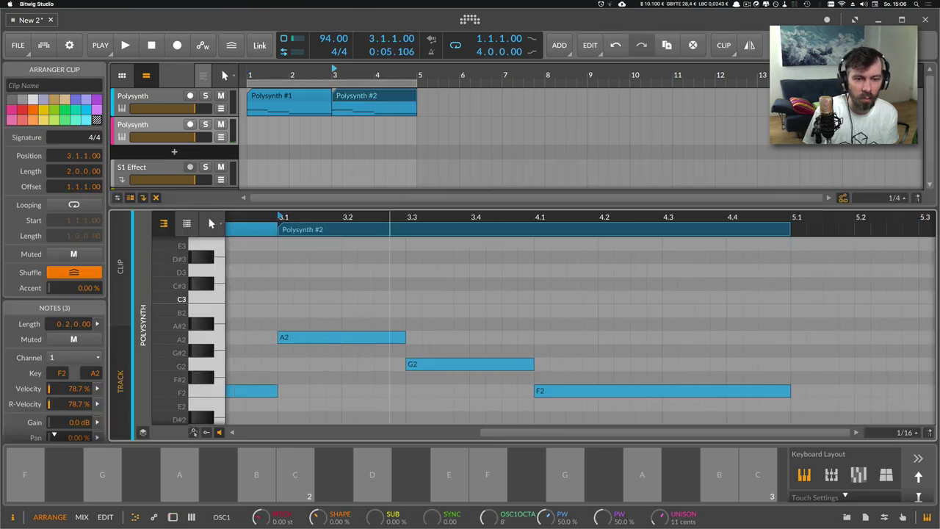
Step: Delete the A2 note, shorten F2 to end at 4.3, and add a closing C3 note
mouse_move(340, 336)
mouse_down()
mouse_move(336, 304)
mouse_move(331, 336)
mouse_up()
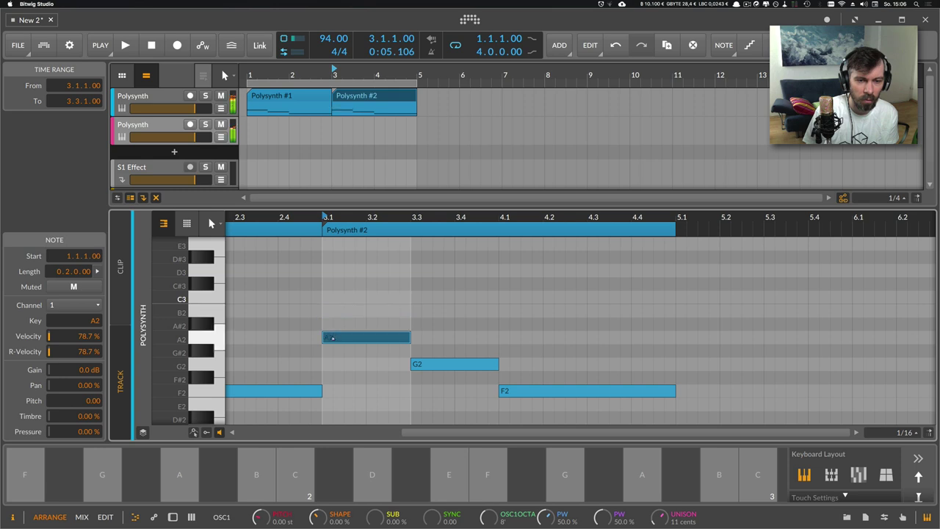
double_click(331, 336)
key(space)
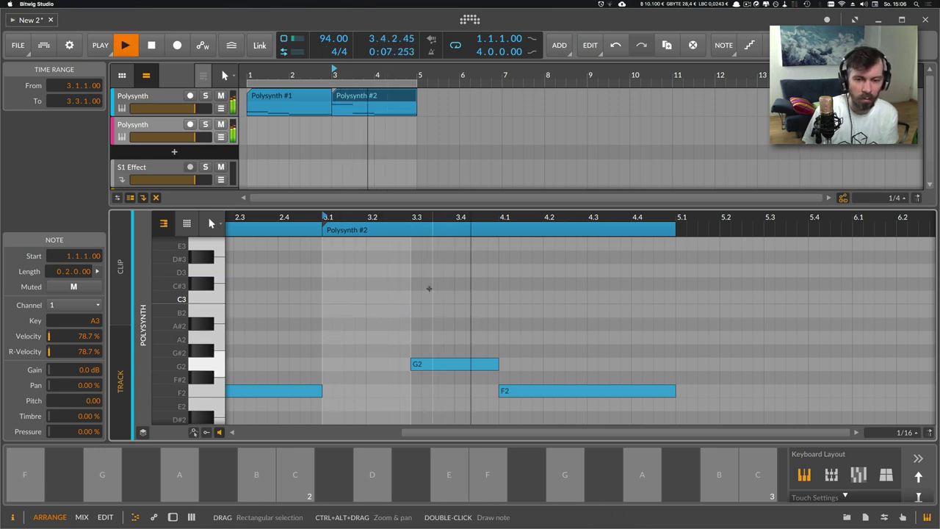
key(space)
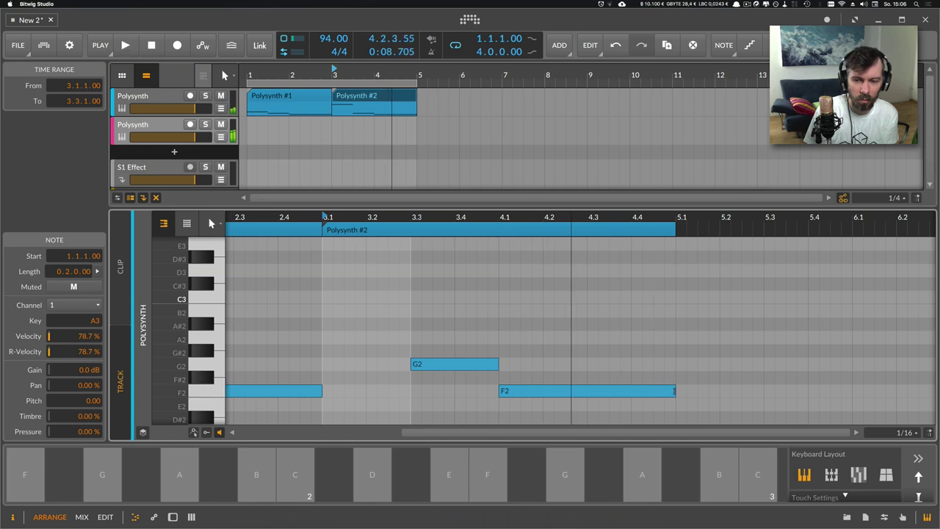
drag(672, 390, 611, 390)
double_click(590, 340)
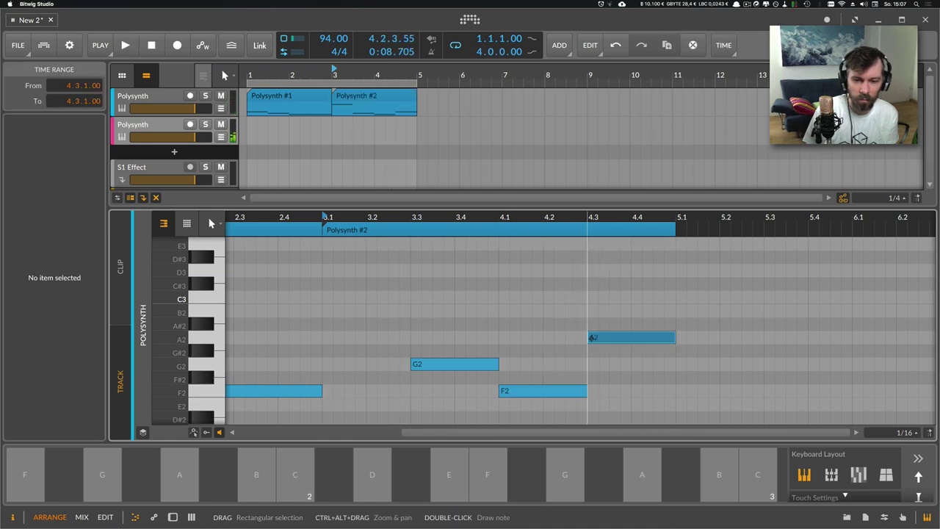
drag(592, 338, 598, 297)
key(space)
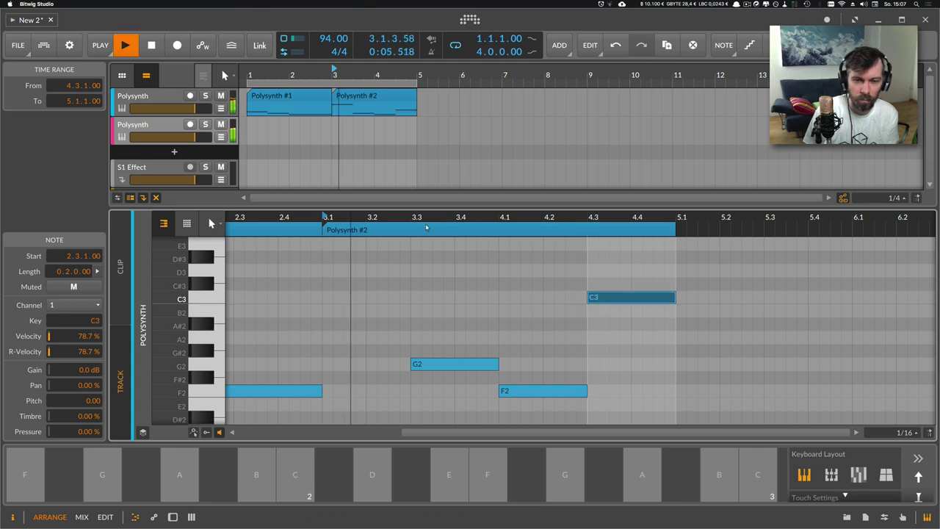
drag(426, 220, 321, 138)
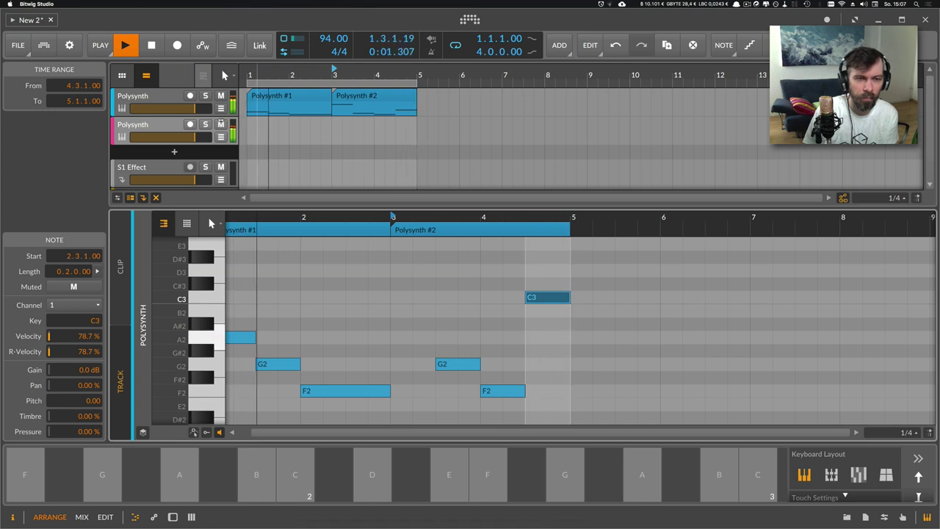
Step: Show the first Polysynth track's devices and stop playback
click(174, 105)
double_click(174, 105)
key(space)
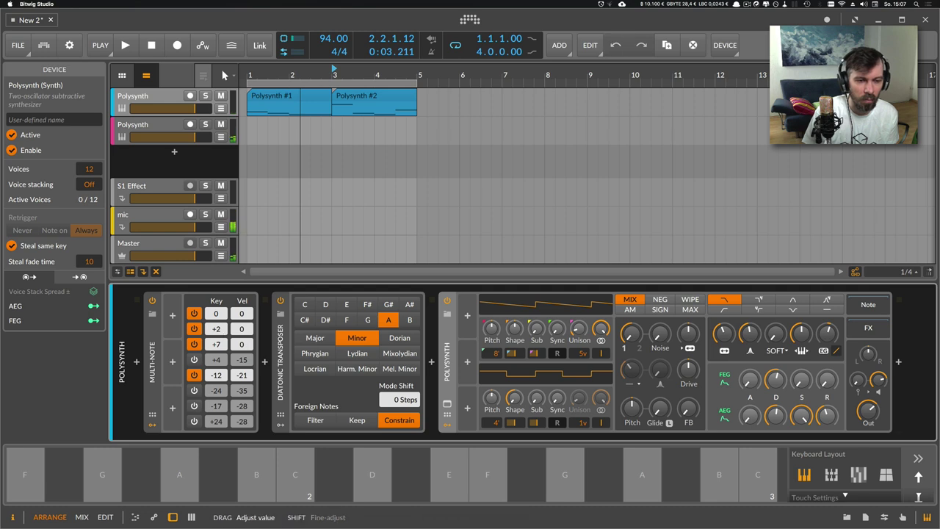
Step: In Multi-Note, change the +3 interval to +1, enable +4, and audition the chord
click(215, 344)
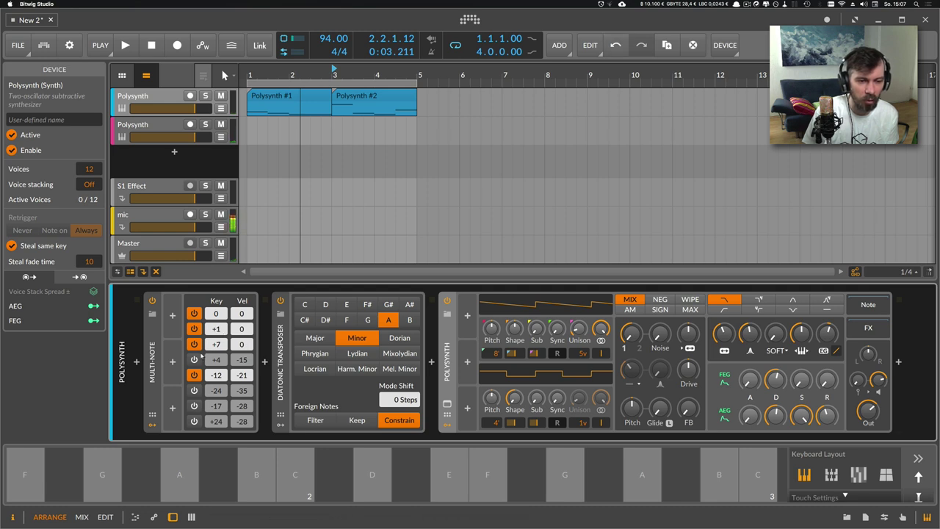
click(194, 359)
key(space)
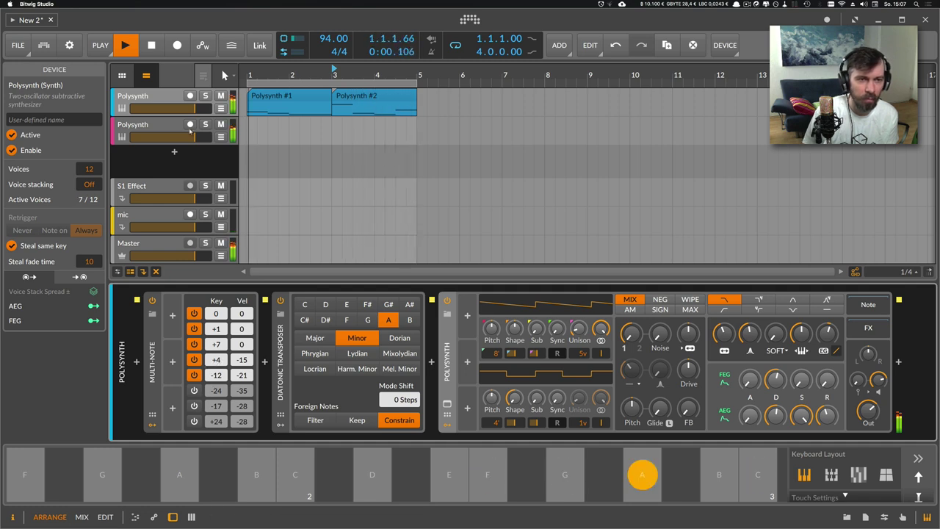
Step: Set the second Polysynth track's Arpeggiator range to 2 octaves
click(158, 126)
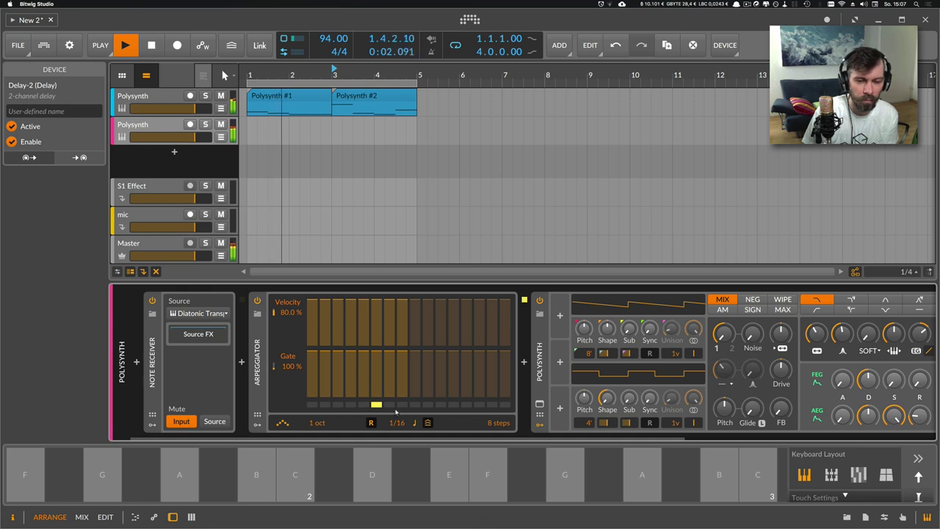
drag(316, 422, 317, 408)
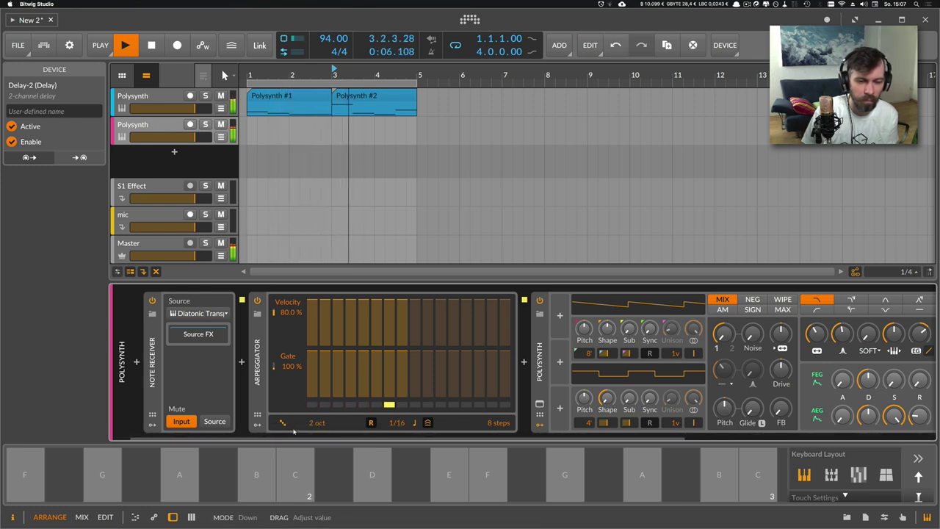
scroll(532, 441, right, 5)
scroll(532, 441, right, 1)
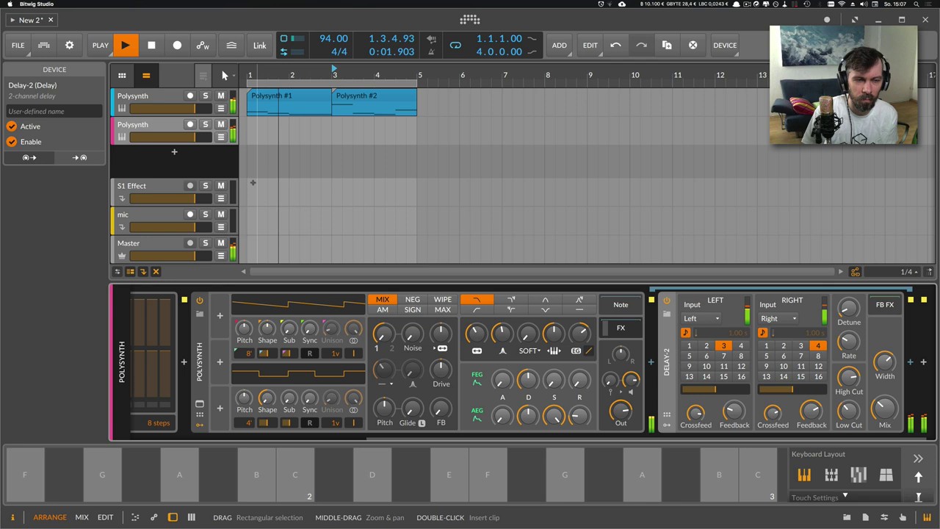
key(space)
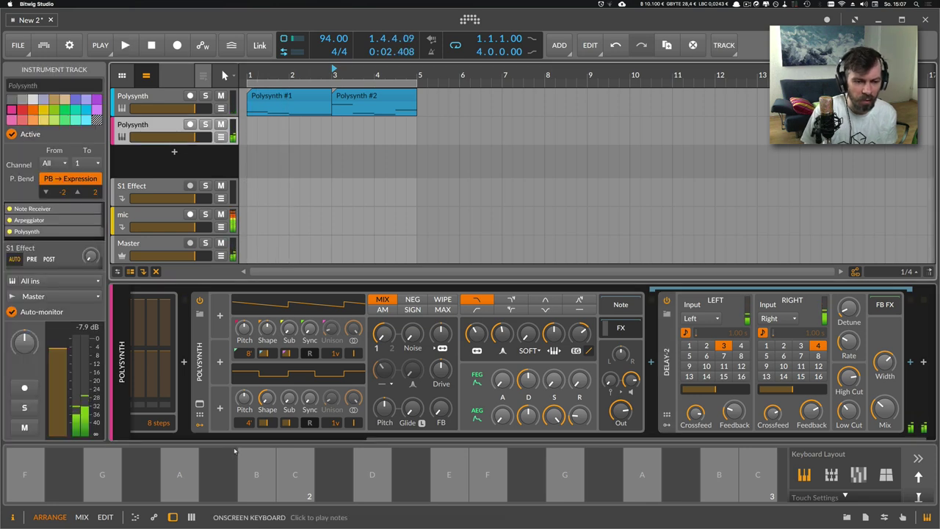
Step: Copy the Note Receiver onto a new third track
scroll(235, 439, left, 5)
click(231, 365)
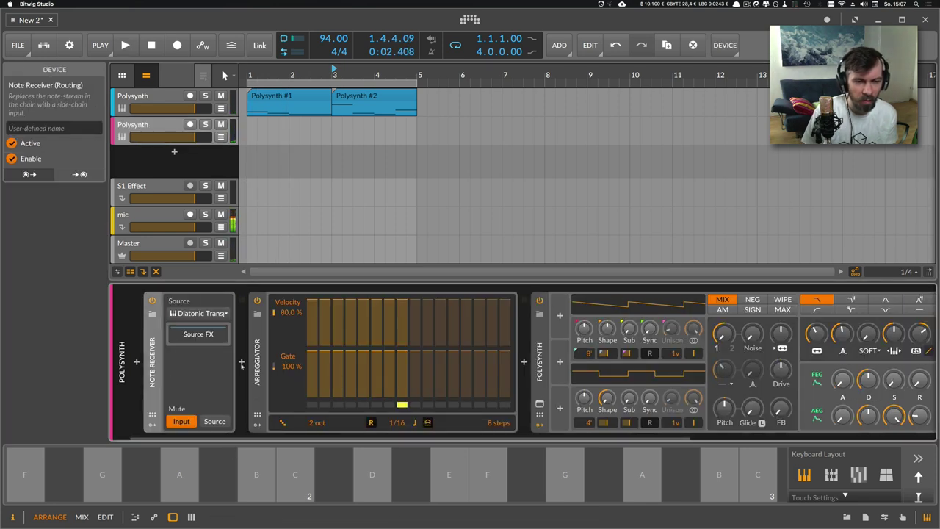
click(155, 370)
drag(152, 375, 167, 154)
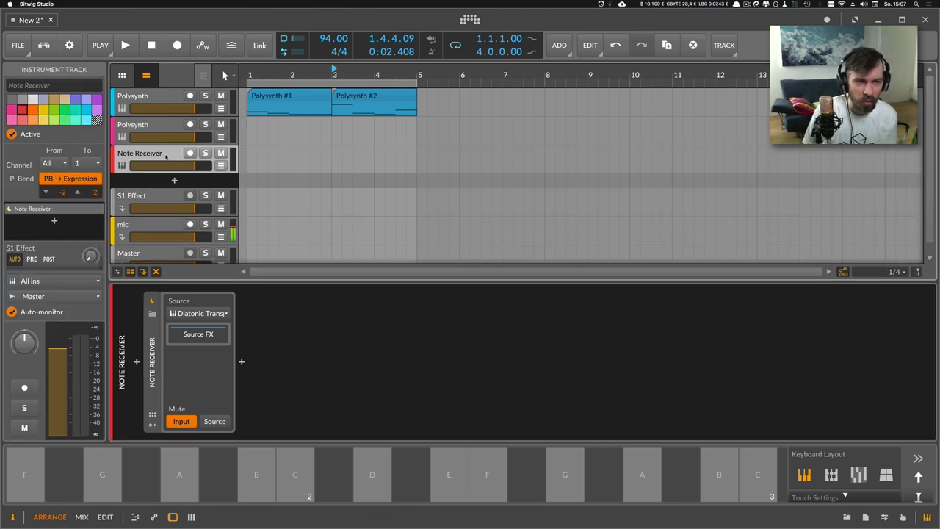
Step: Add an Arpeggiator and a Polysynth after the new track's Note Receiver
click(242, 363)
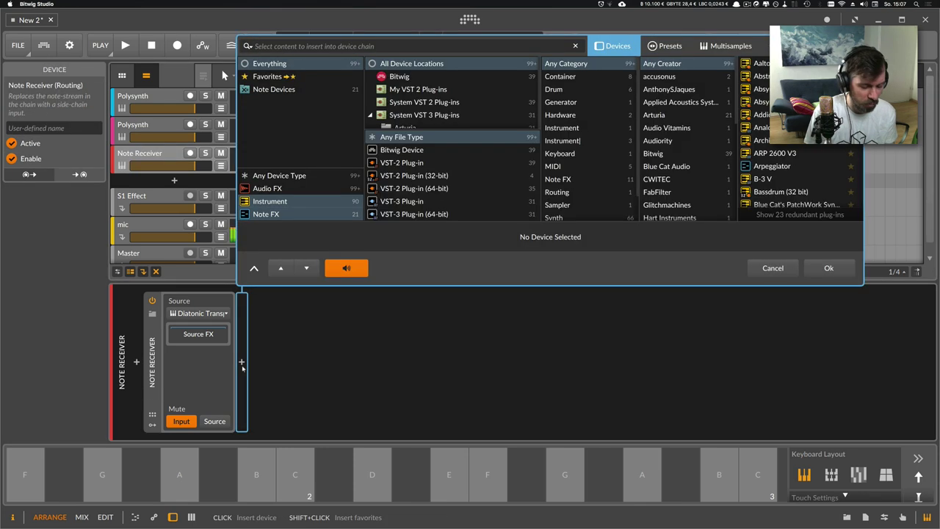
text(arp)
key(Down)
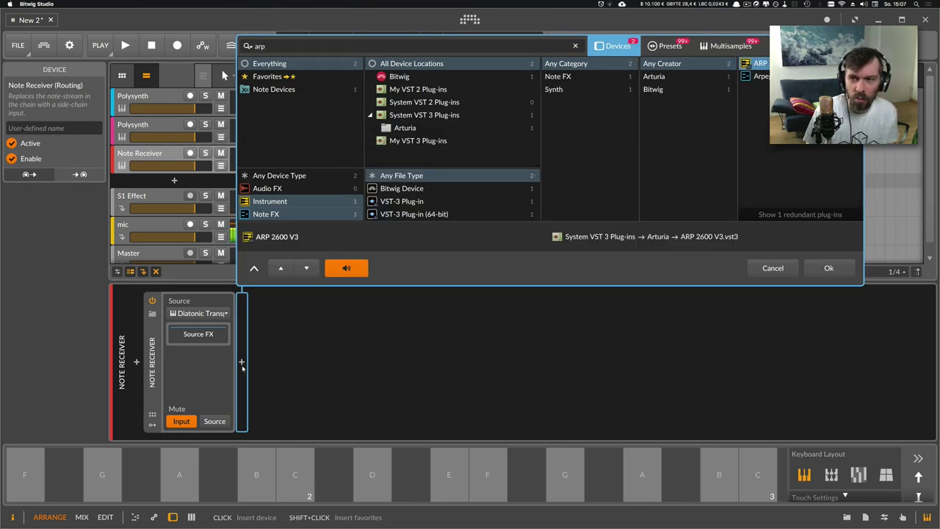
key(Down)
key(Return)
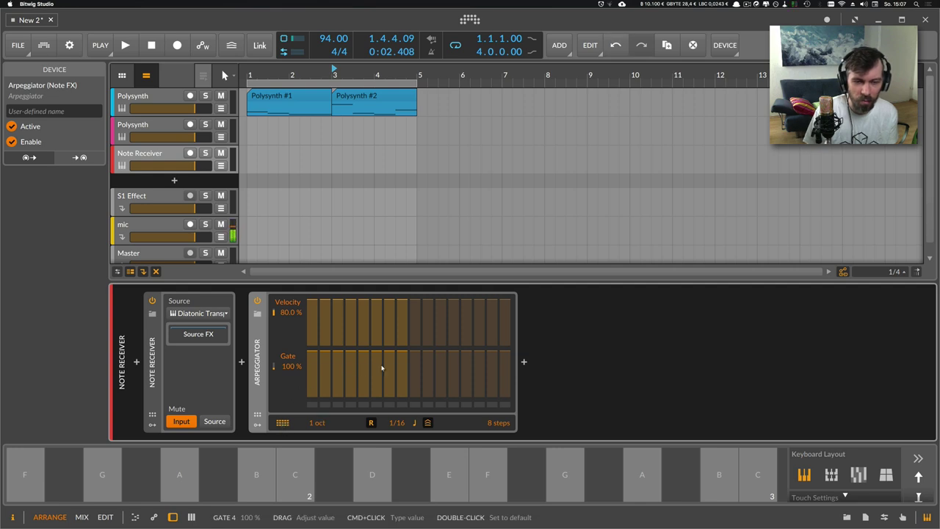
click(523, 361)
text(poly)
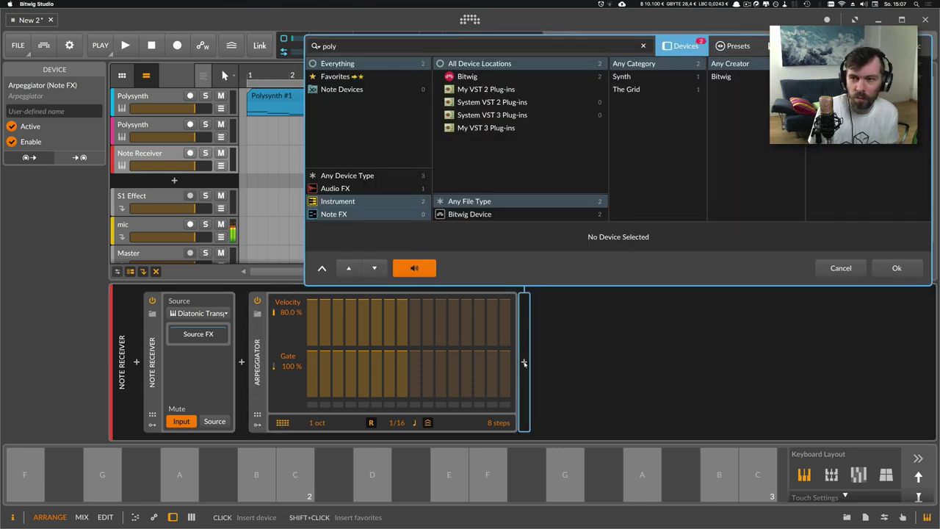
key(Return)
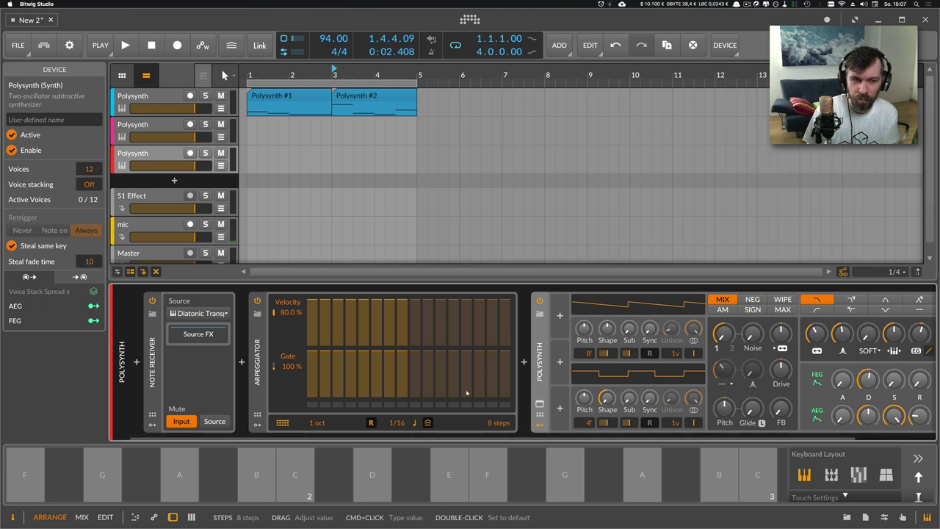
Step: Mute Polysynth tracks 1 and 2 and play the new track alone
click(221, 96)
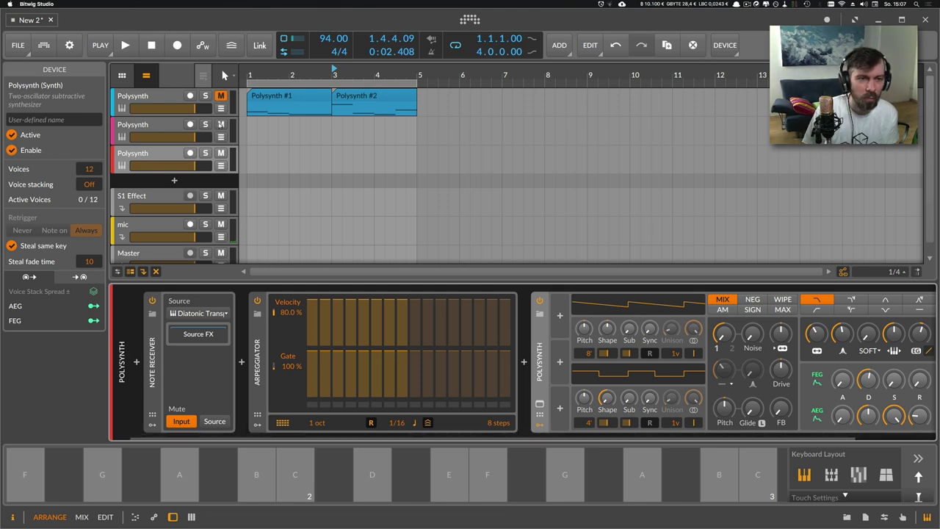
click(221, 124)
key(space)
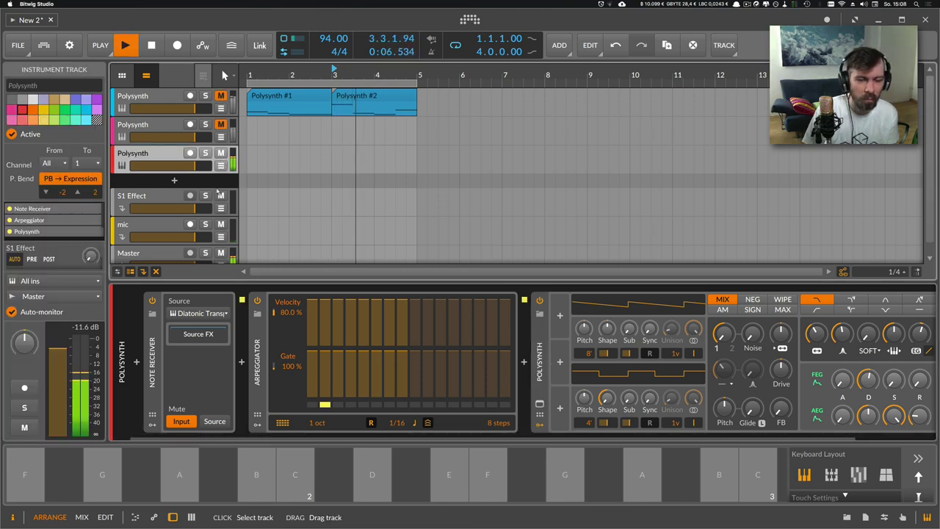
Step: Switch the third track's Polysynth to a single mono voice
click(214, 159)
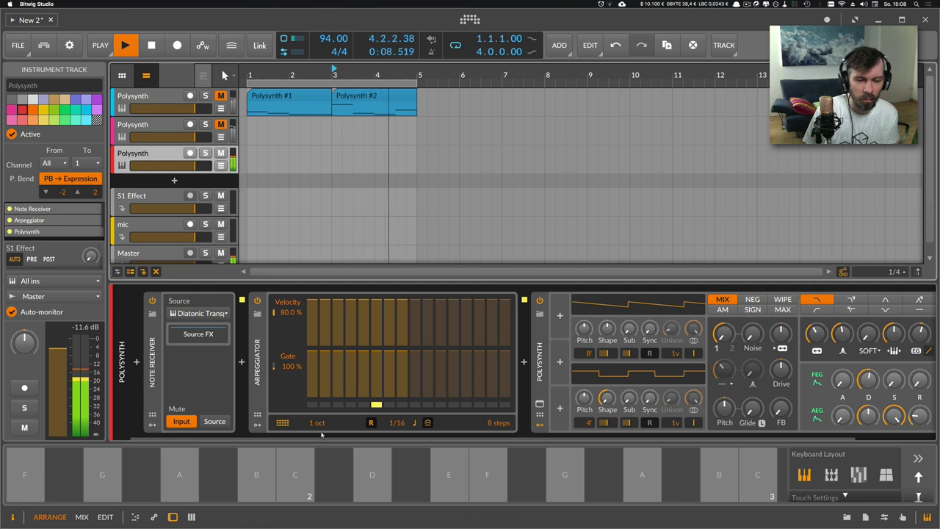
scroll(400, 436, right, 5)
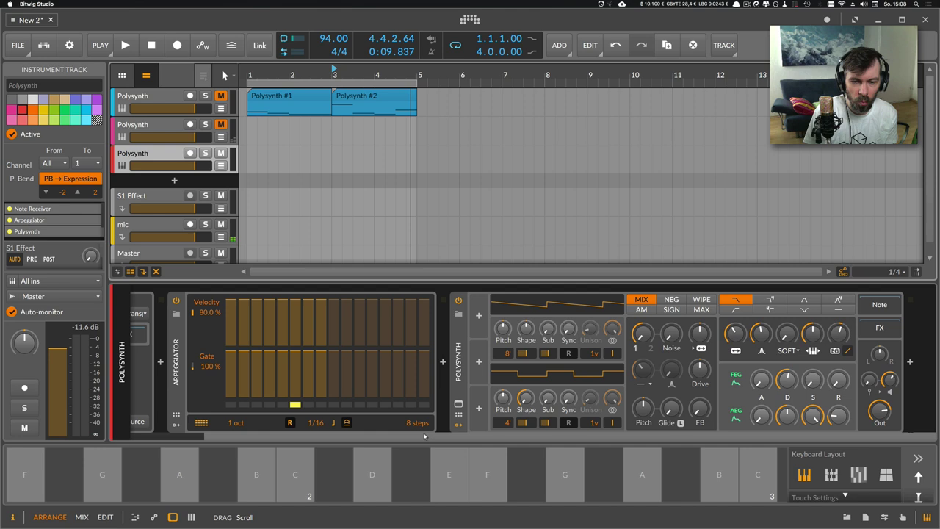
click(443, 363)
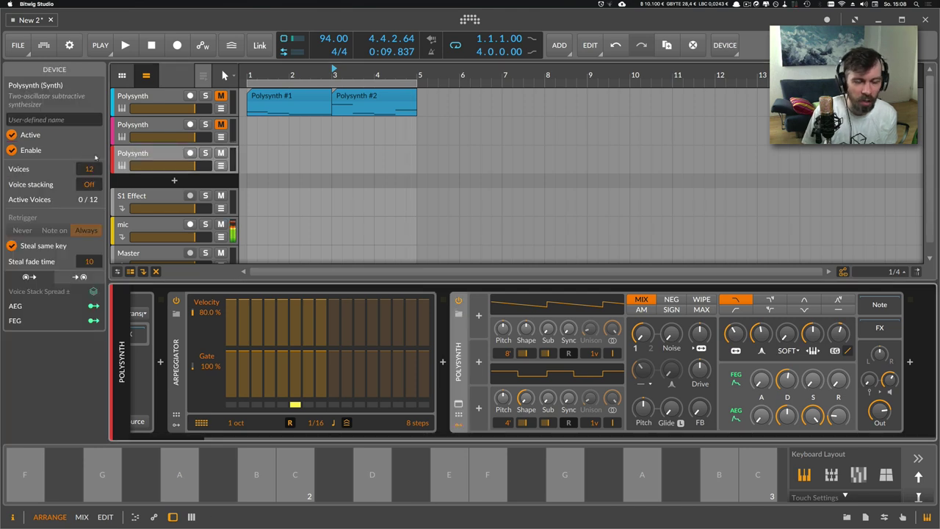
drag(91, 170, 91, 213)
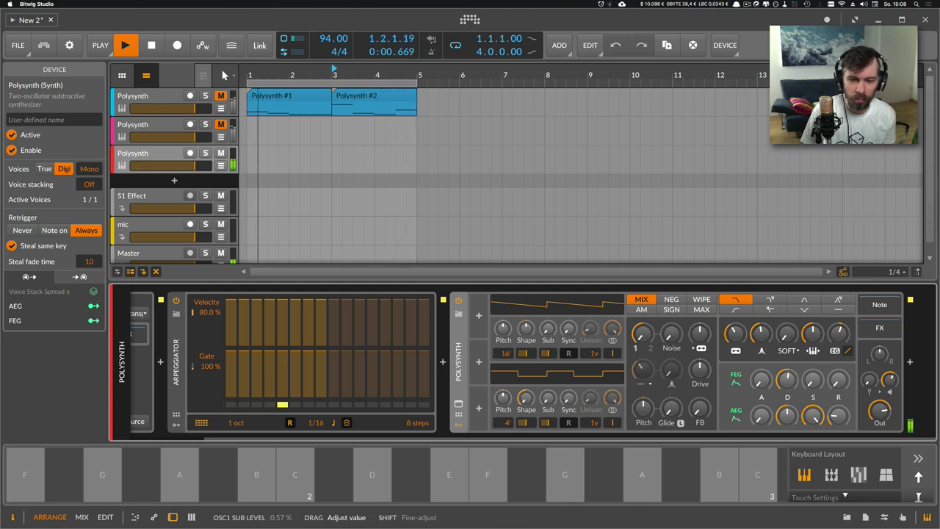
Step: Drop the Polysynth's oscillator 1 an octave, from 16' to 32'
drag(505, 353, 505, 364)
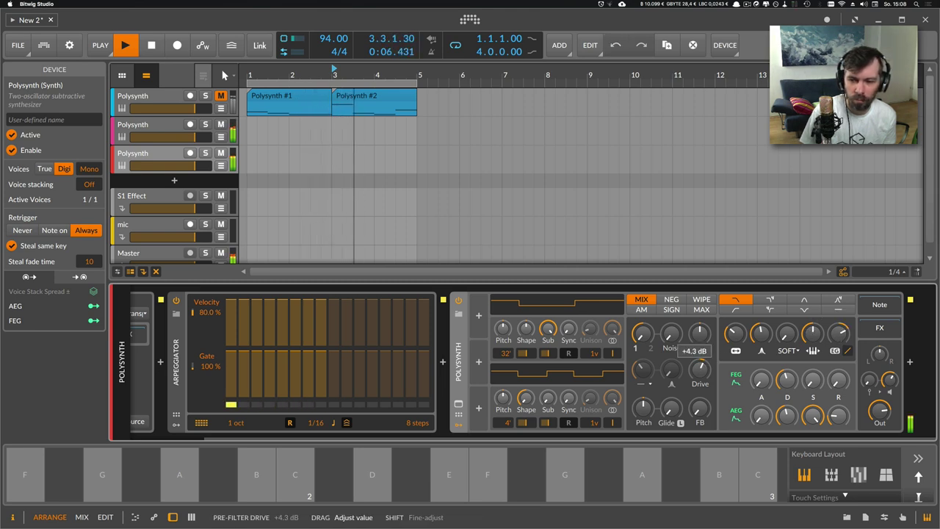
scroll(304, 441, left, 5)
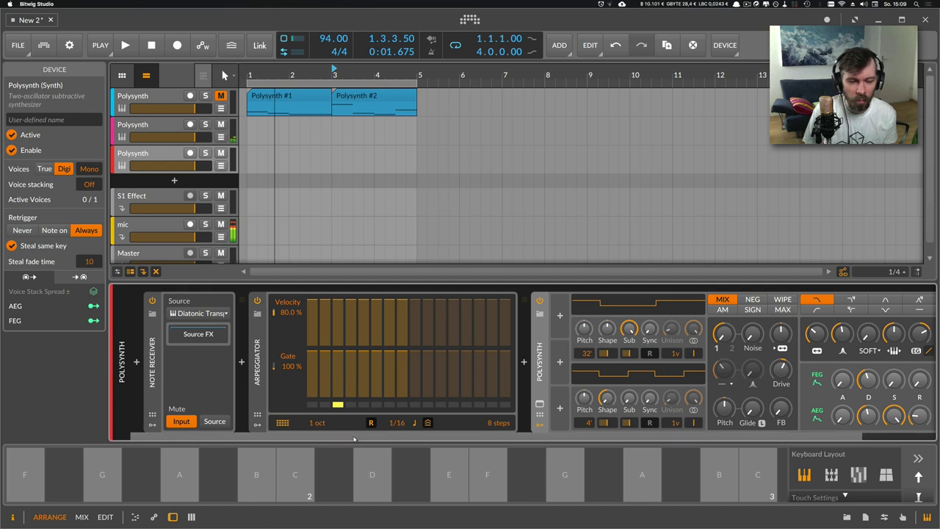
scroll(445, 438, right, 5)
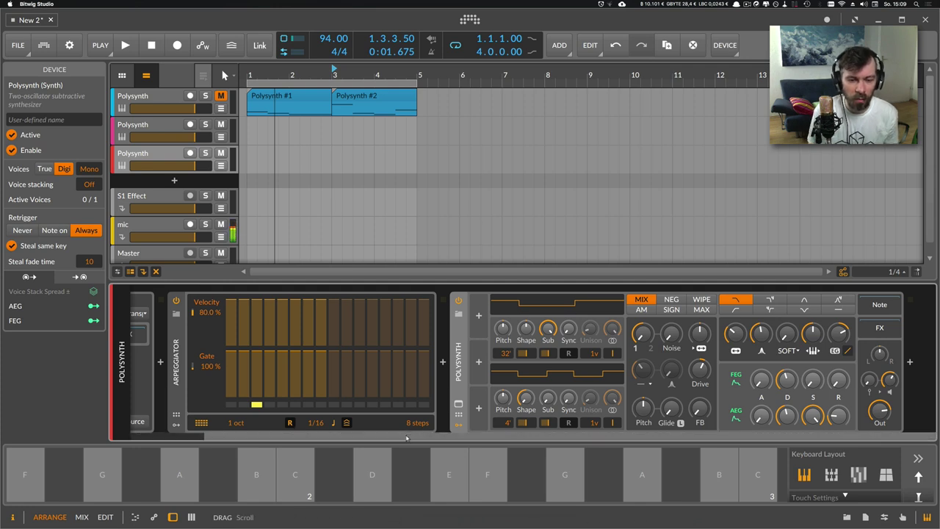
scroll(330, 433, left, 3)
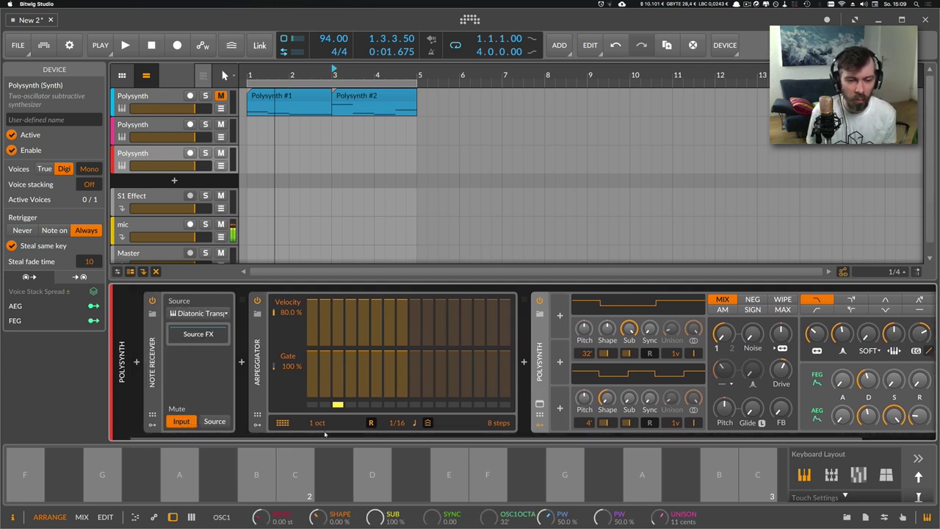
scroll(282, 437, right, 3)
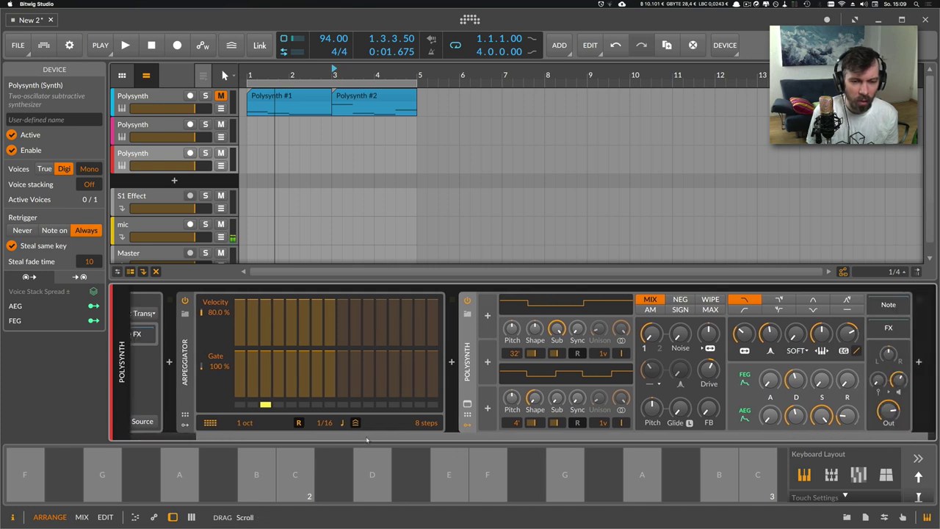
Step: Replace the Arpeggiator with Xfer's Cthulhu and turn its chord section off
scroll(204, 395, left, 3)
click(256, 374)
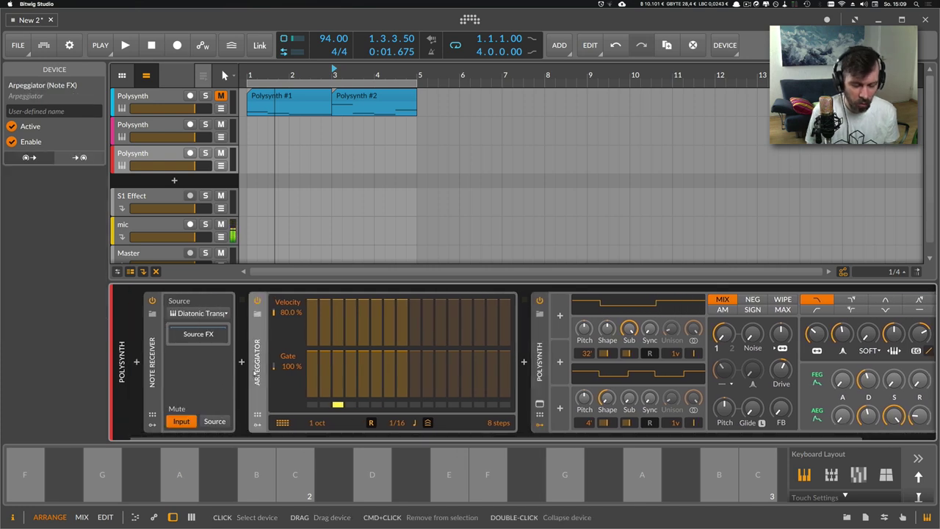
key(Delete)
click(241, 363)
text(cthu)
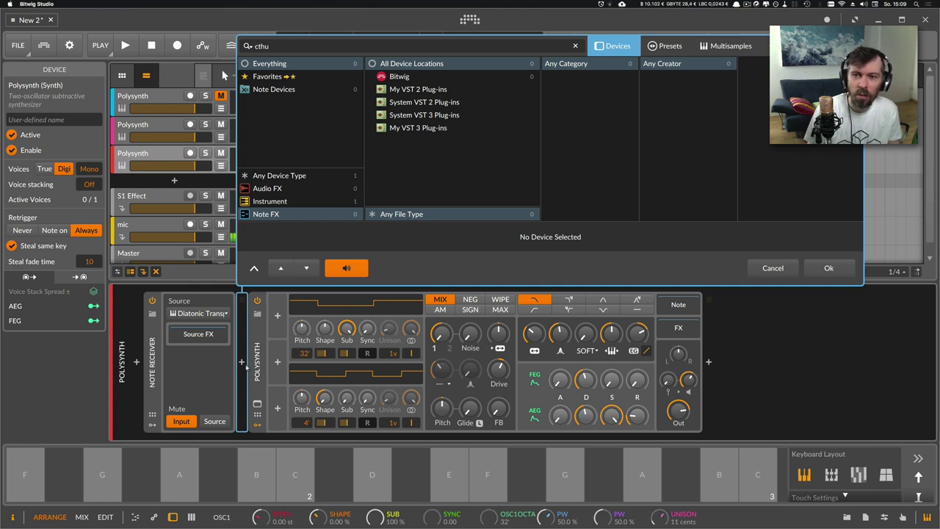
click(268, 175)
double_click(761, 63)
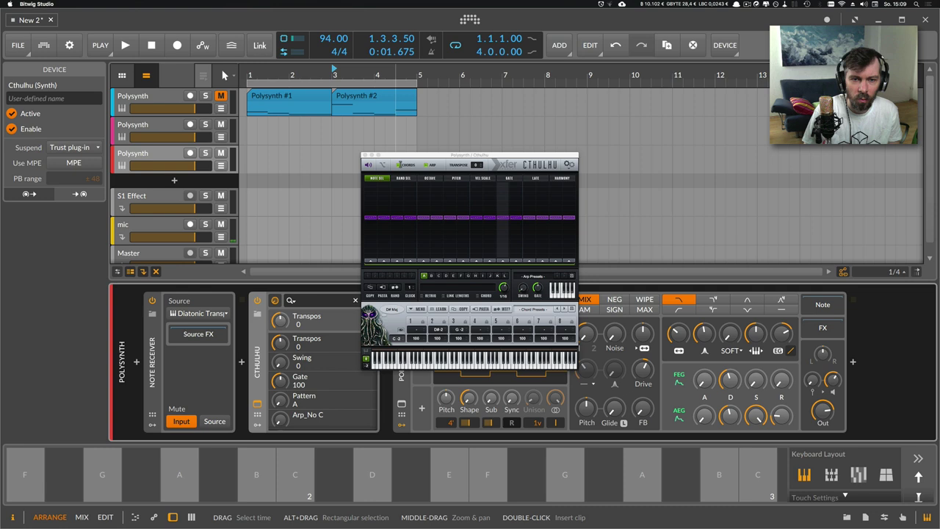
click(397, 164)
Step: Sketch a three-step Cthulhu arp pattern using mostly bottom-row notes
drag(405, 160, 488, 115)
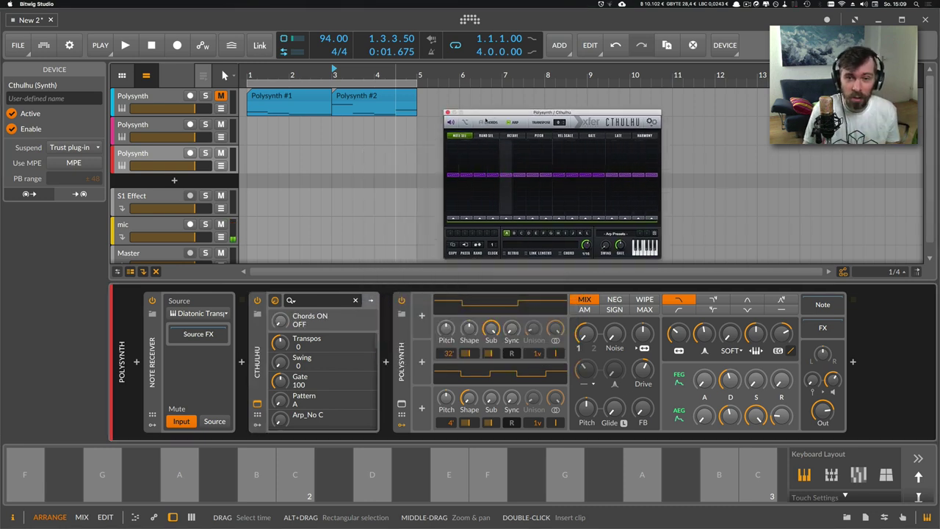
drag(487, 116, 500, 106)
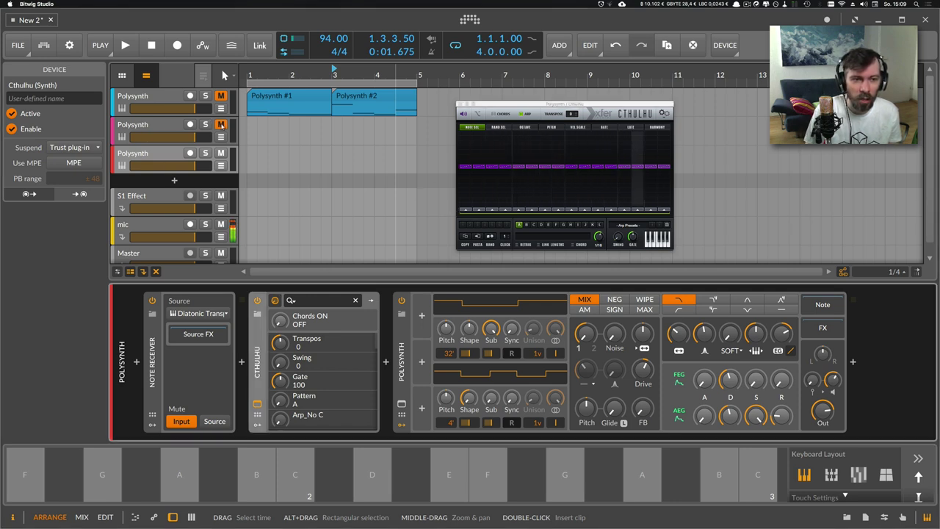
key(space)
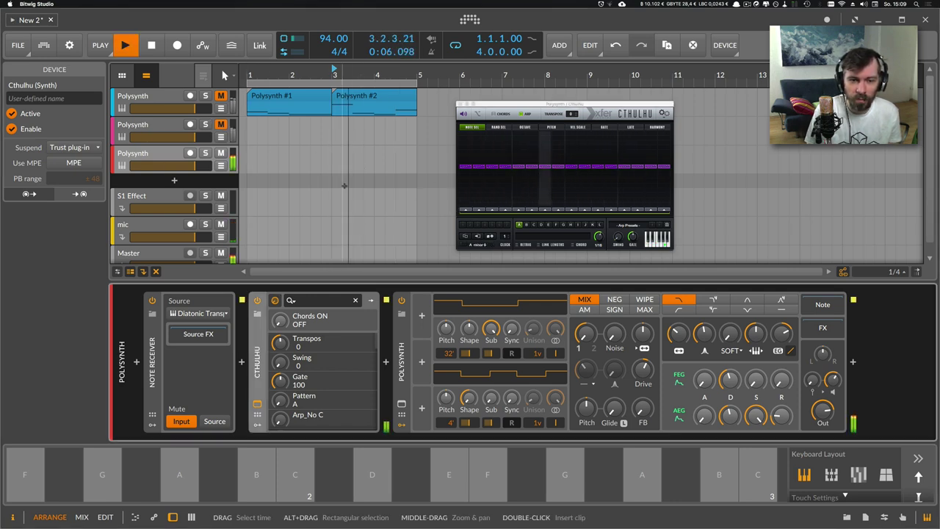
key(space)
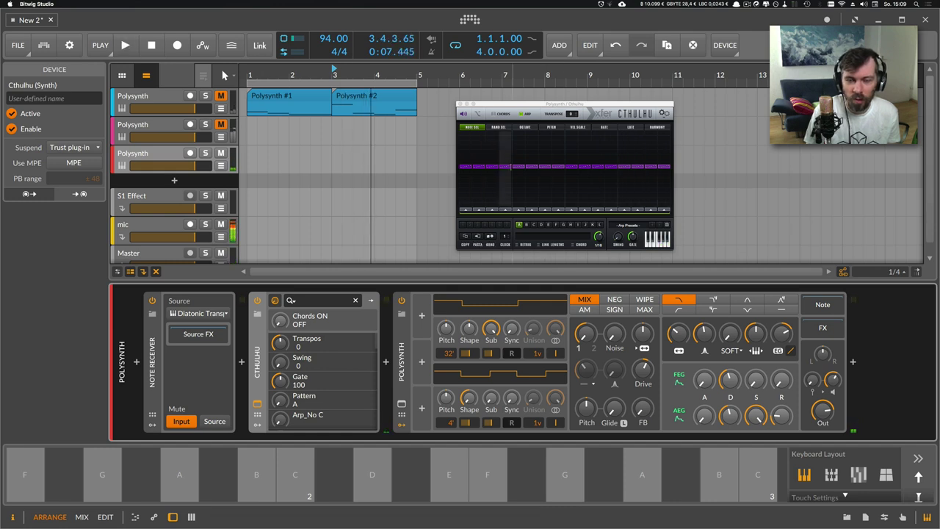
click(467, 205)
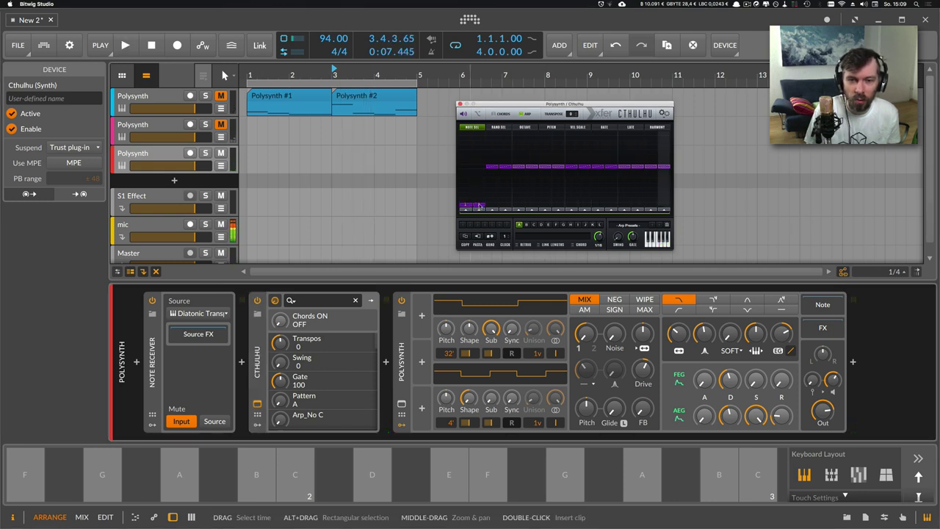
drag(639, 213, 482, 215)
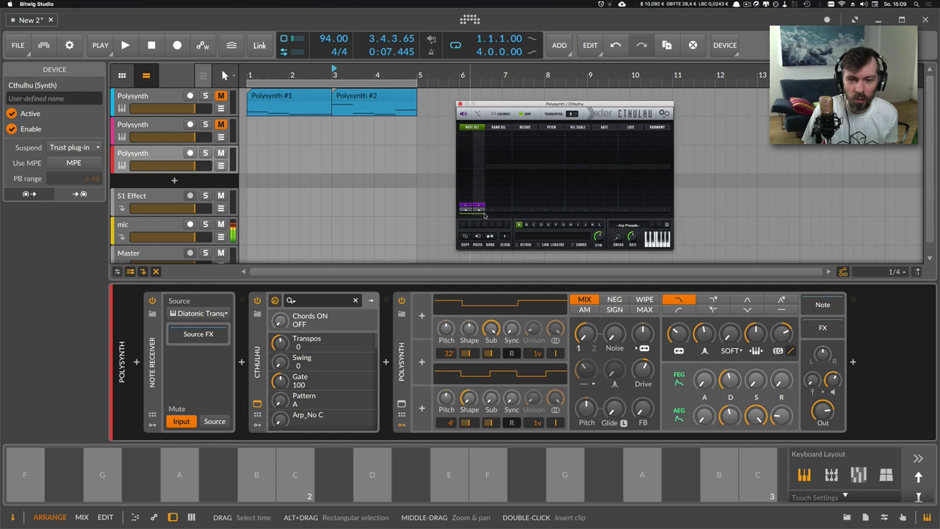
drag(484, 215, 503, 205)
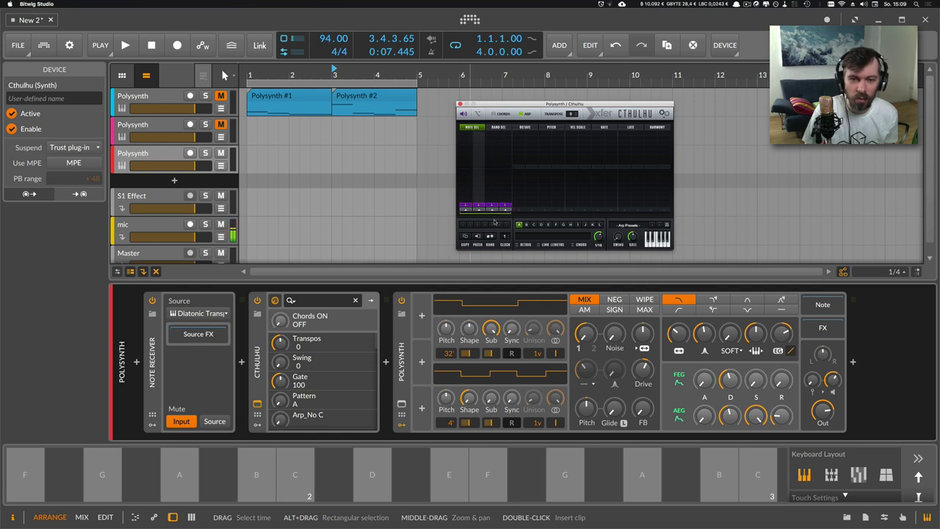
key(space)
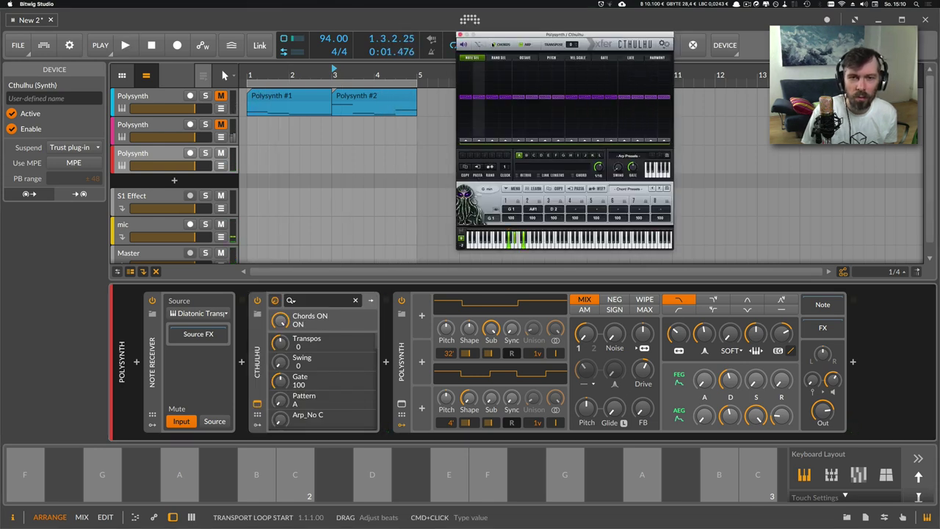
click(478, 135)
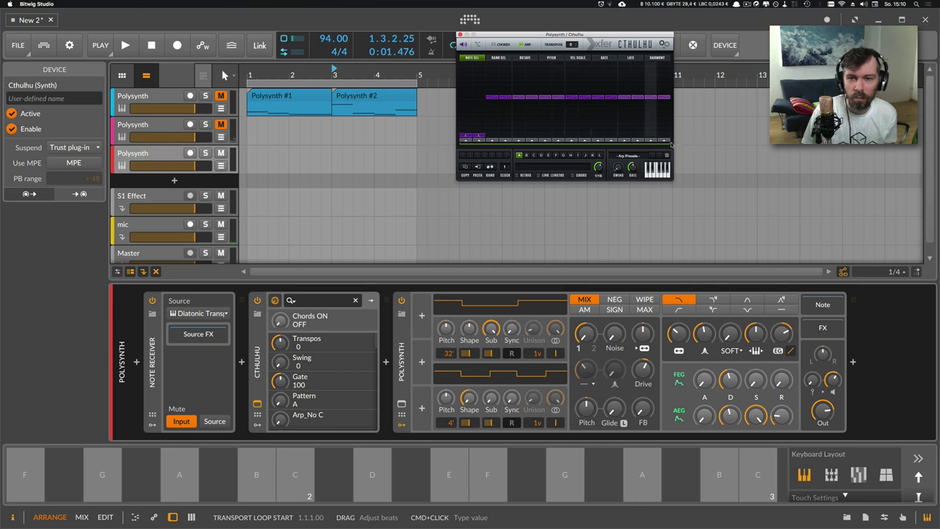
drag(525, 143, 486, 145)
key(space)
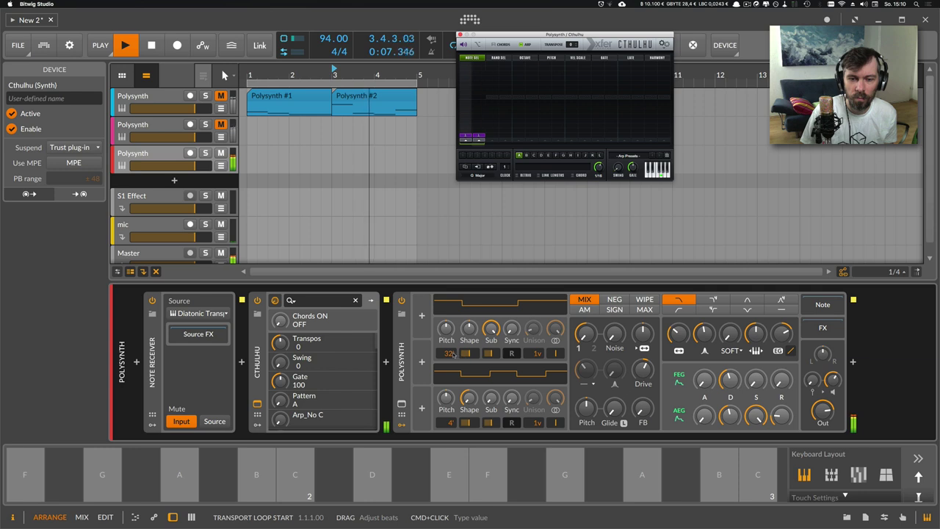
Step: Return oscillator 1 to 16' and drop the remaining arp steps to the bottom row
drag(448, 353, 448, 344)
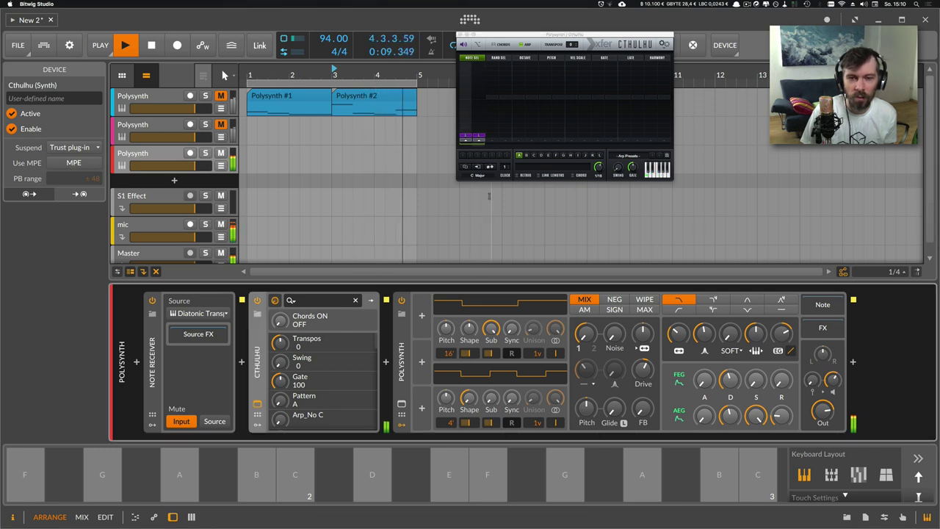
click(553, 146)
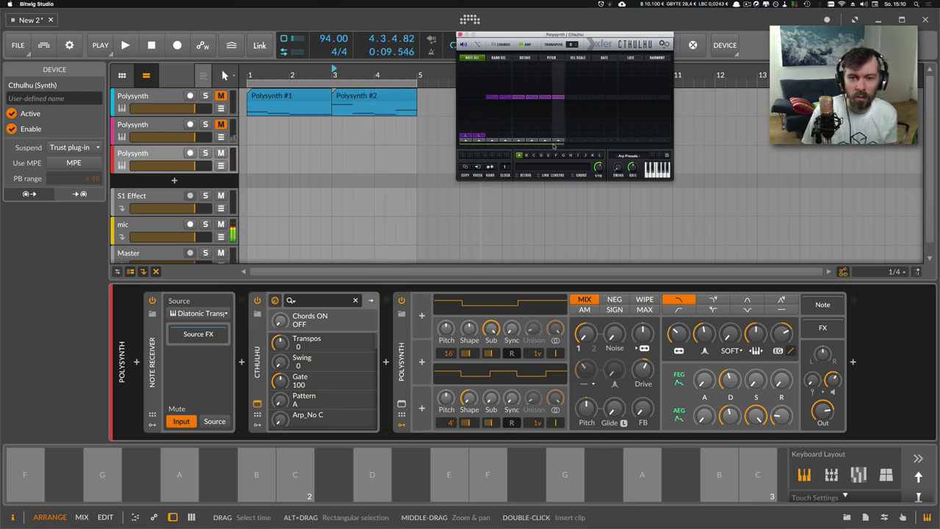
drag(506, 138, 530, 136)
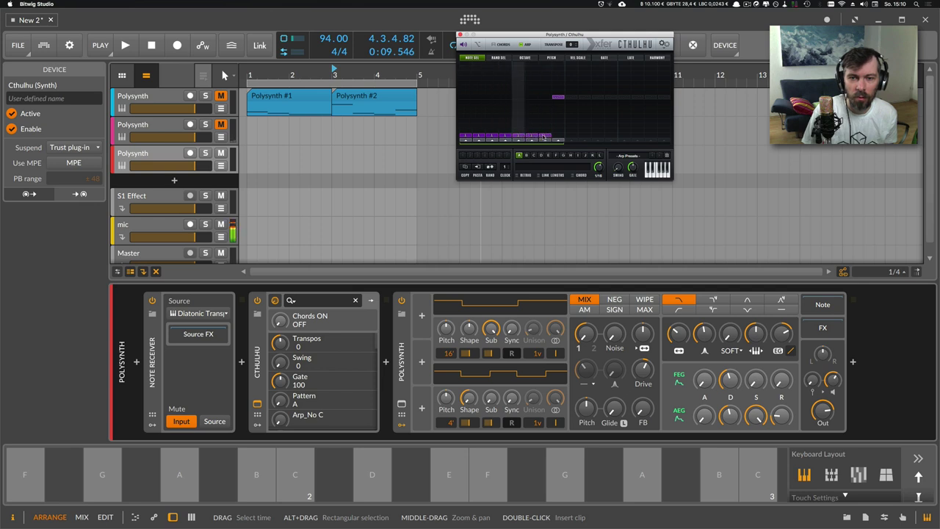
click(555, 134)
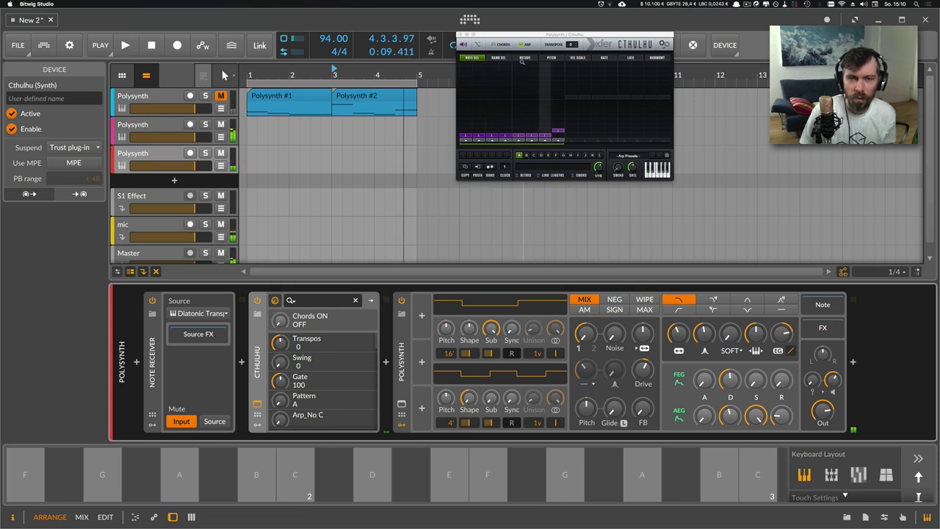
Step: Reposition the Cthulhu window, mute the second Polysynth track, and audition the third
drag(516, 38, 508, 96)
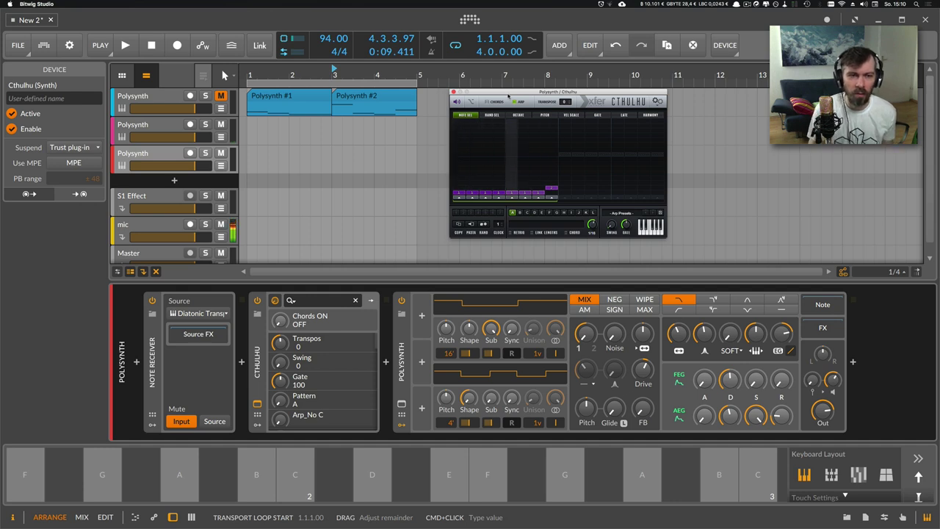
drag(505, 96, 494, 121)
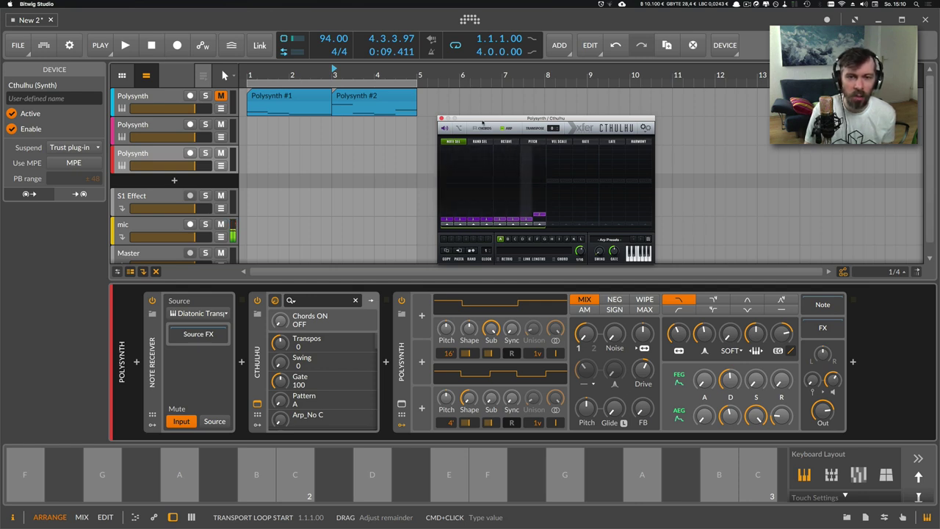
drag(483, 122, 468, 121)
click(220, 124)
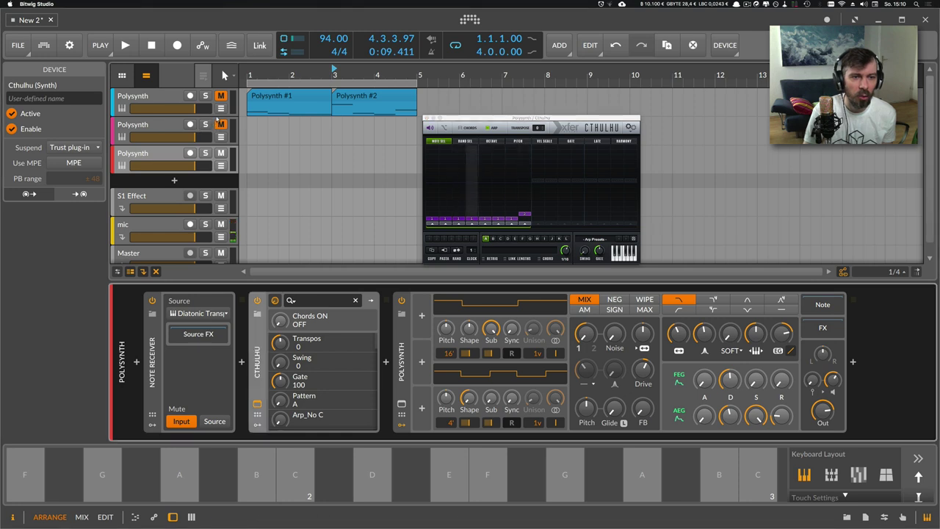
click(173, 158)
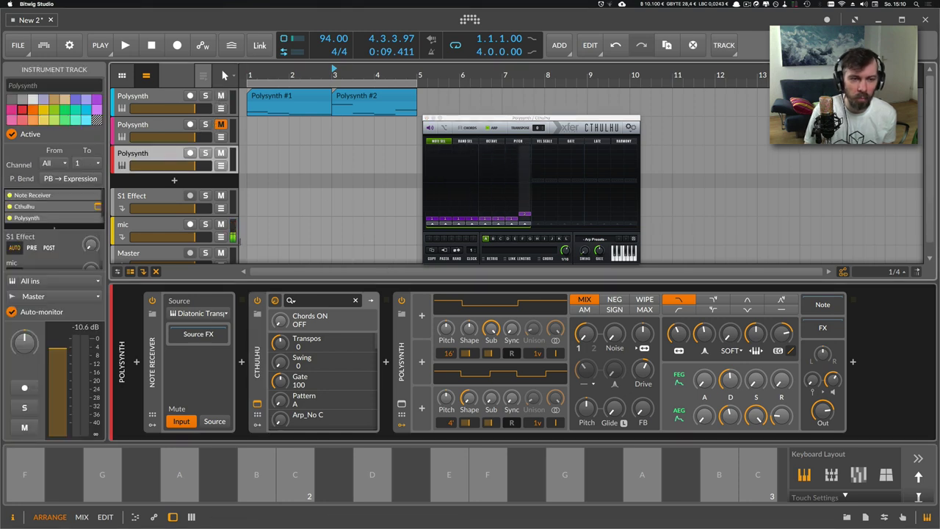
key(space)
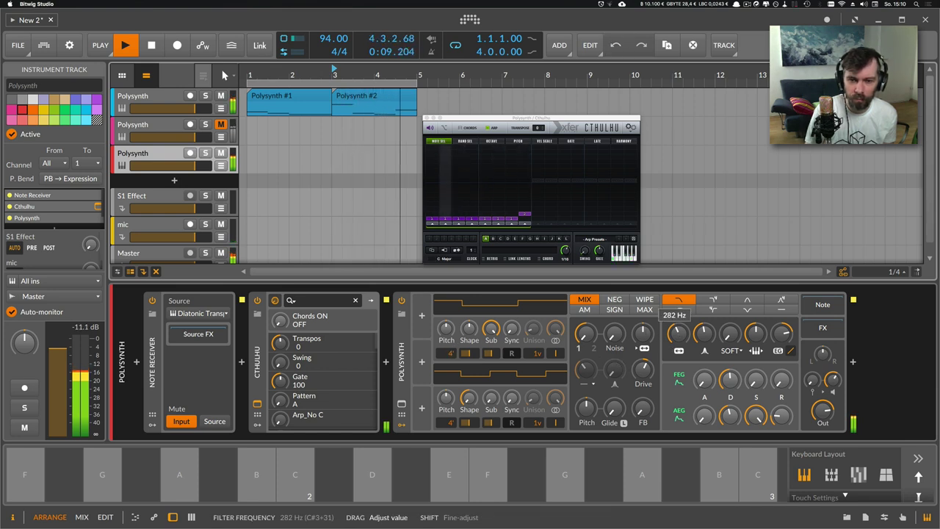
key(space)
Step: Draw a descending arp run in Cthulhu, change its rate, and thin out the notes
drag(432, 195, 457, 204)
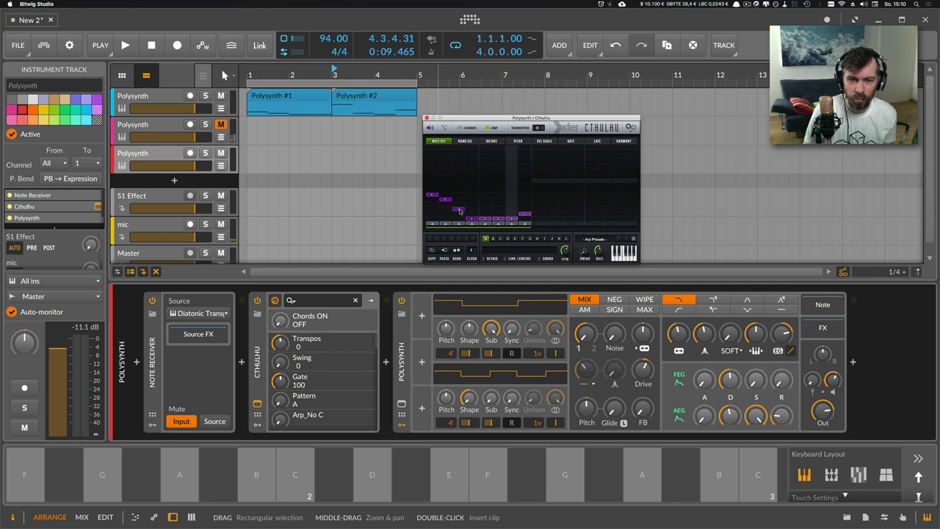
drag(564, 252, 569, 260)
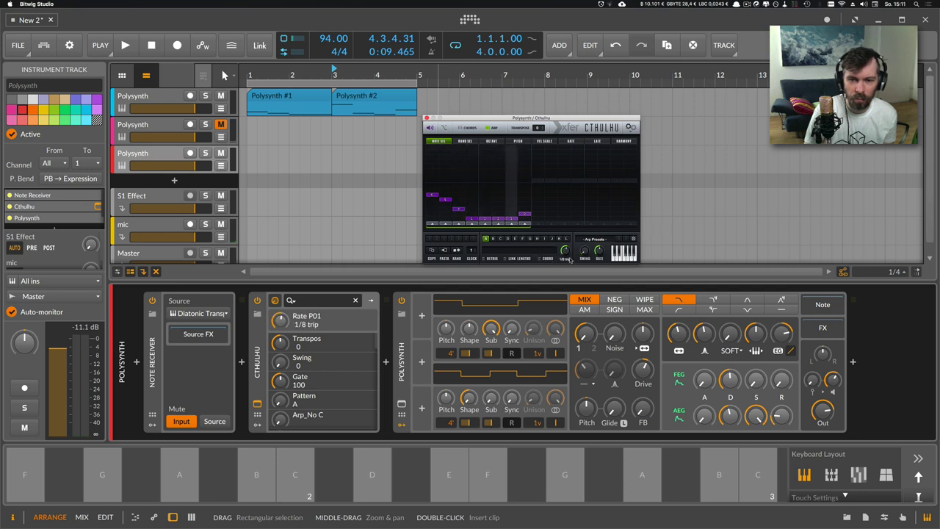
key(space)
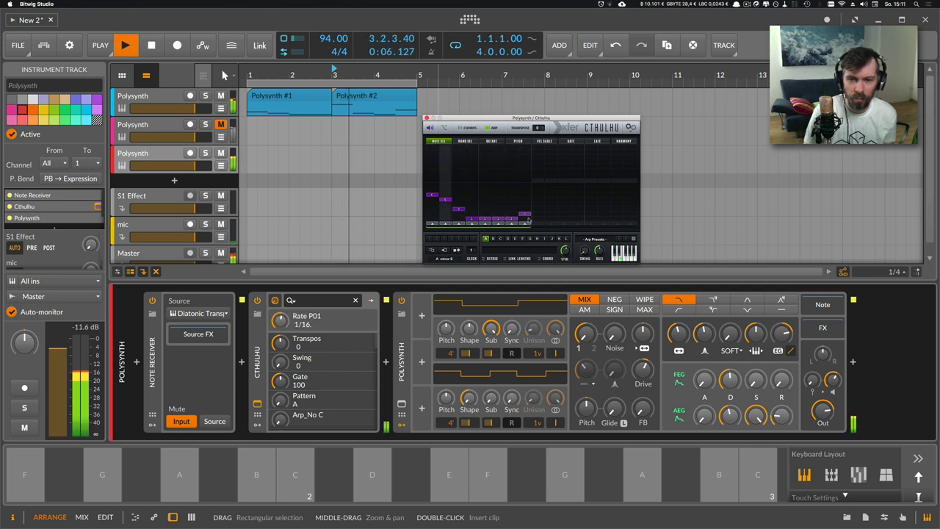
click(471, 203)
click(444, 199)
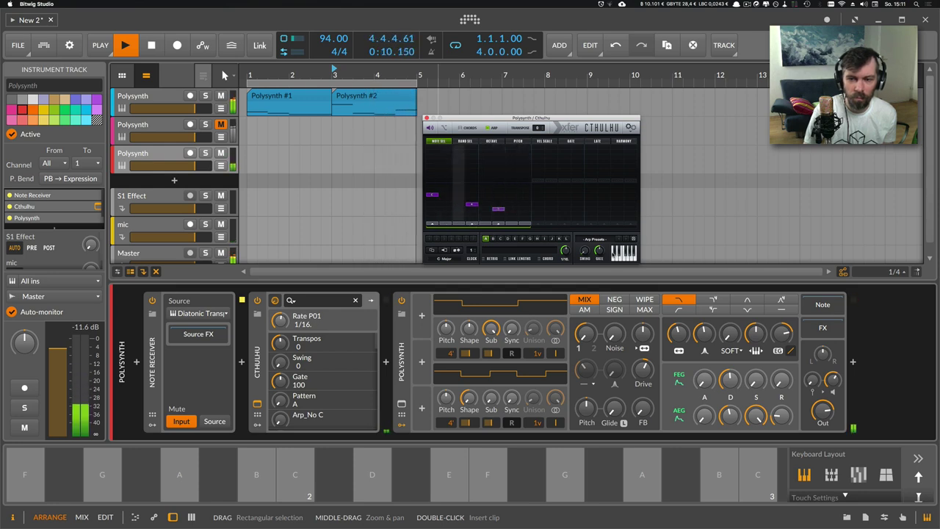
Step: Add a Reverb and then a Delay-2 after the third track's Polysynth
key(space)
click(852, 361)
text(r)
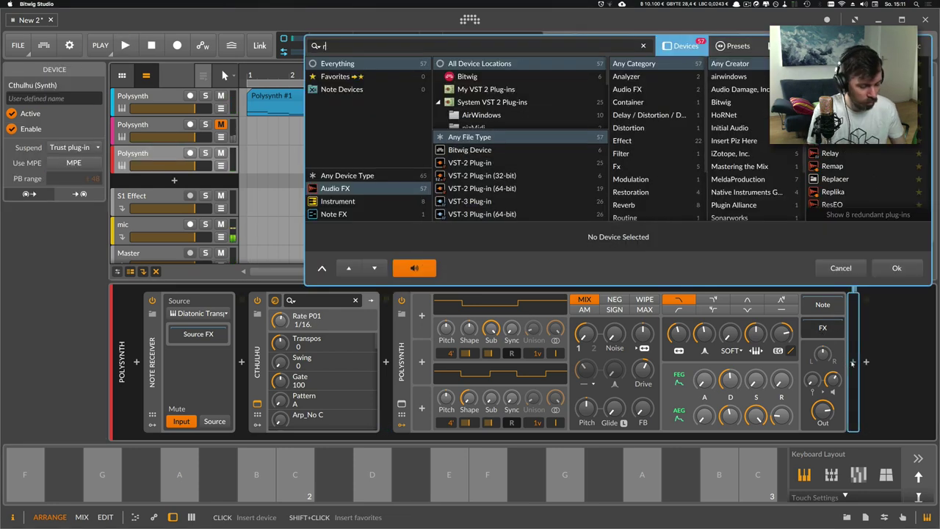
text(ever)
key(Return)
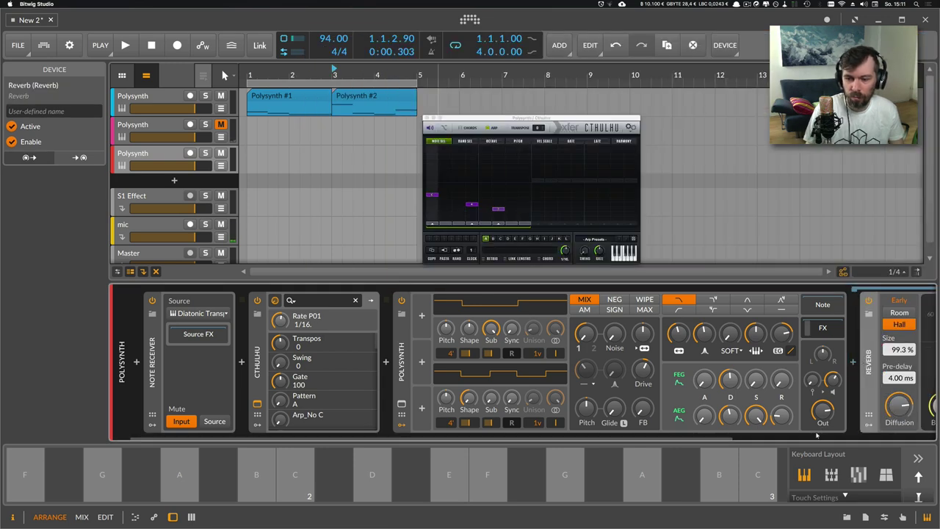
click(896, 363)
text(de)
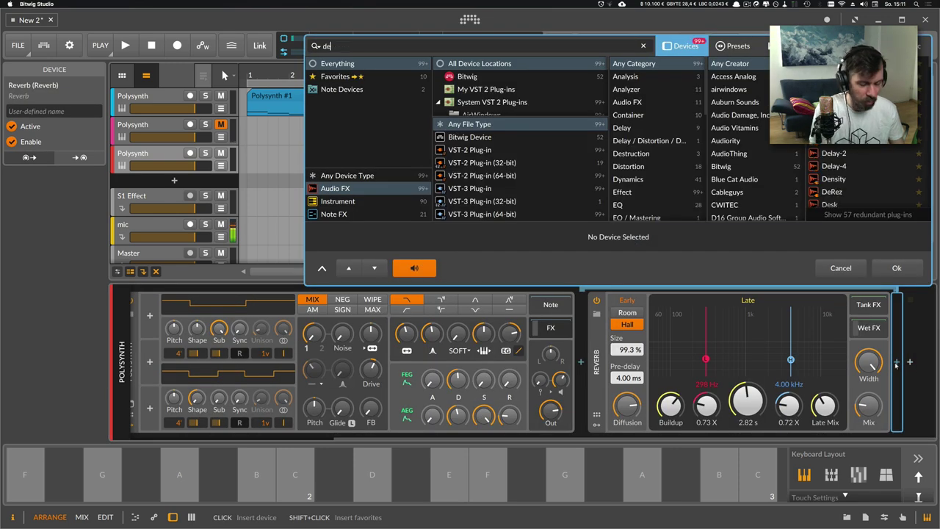
text(lay)
key(Return)
key(space)
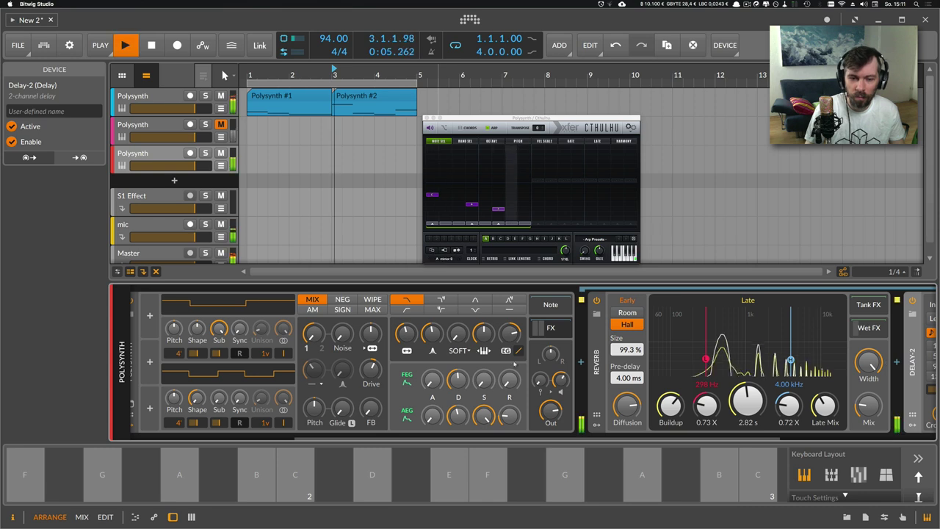
Step: Set oscillator unison to 2 voices and add a lower step to the Cthulhu arp
drag(266, 353, 265, 339)
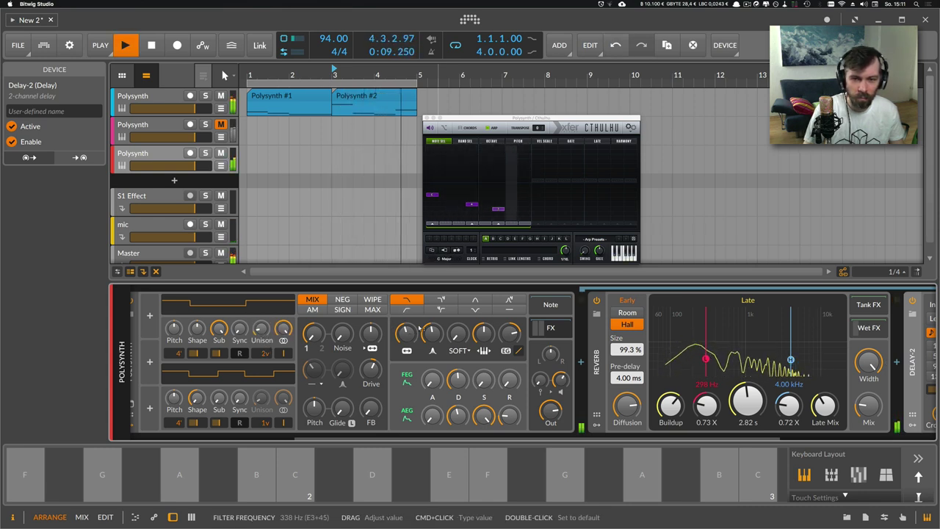
key(space)
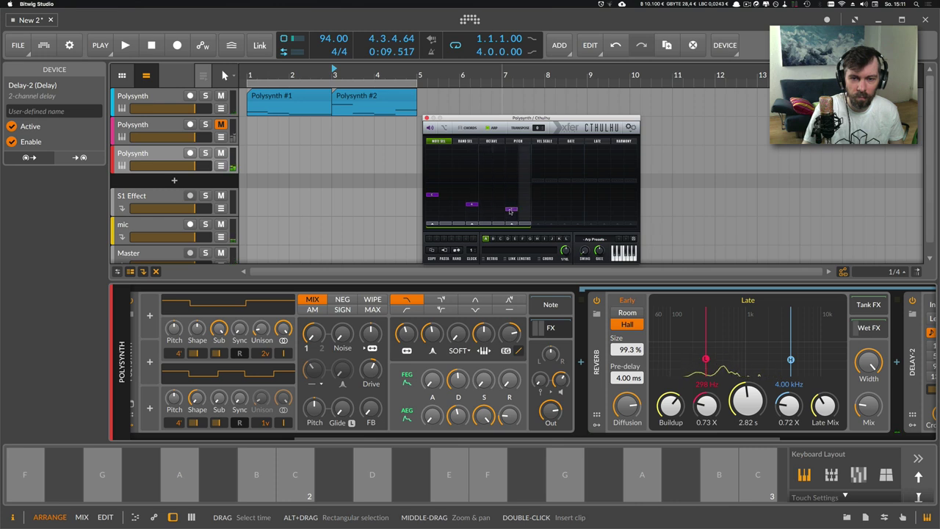
key(space)
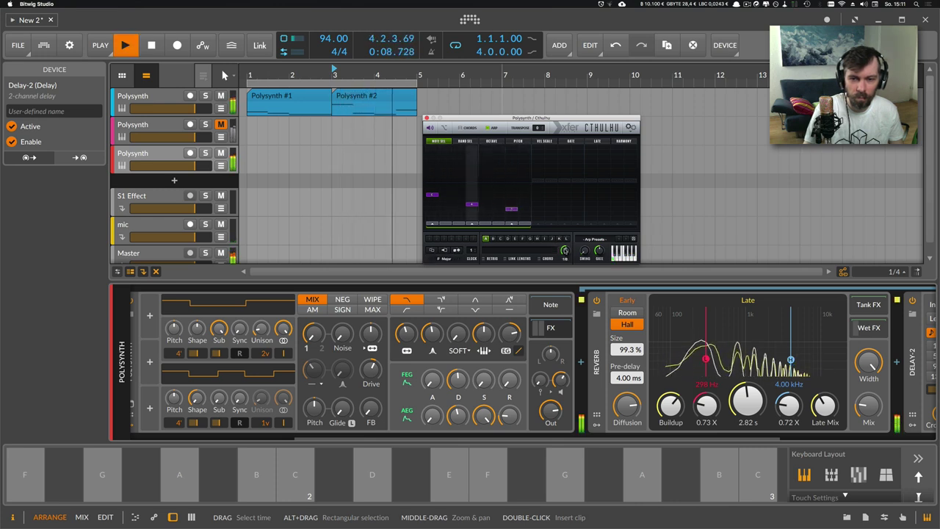
click(459, 196)
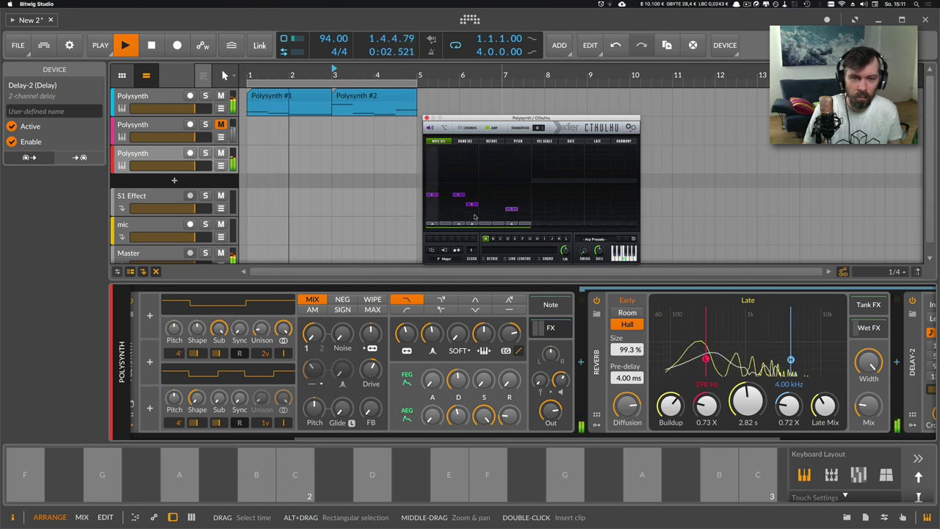
click(458, 209)
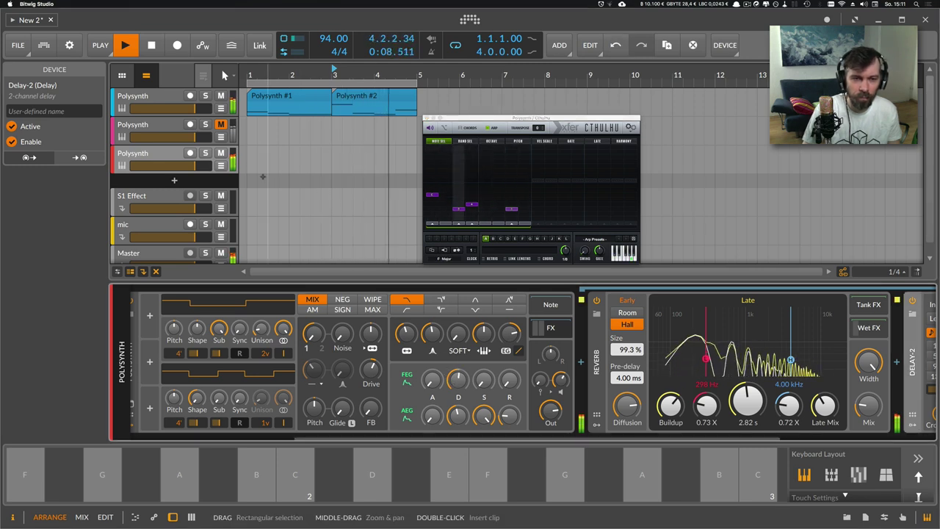
key(space)
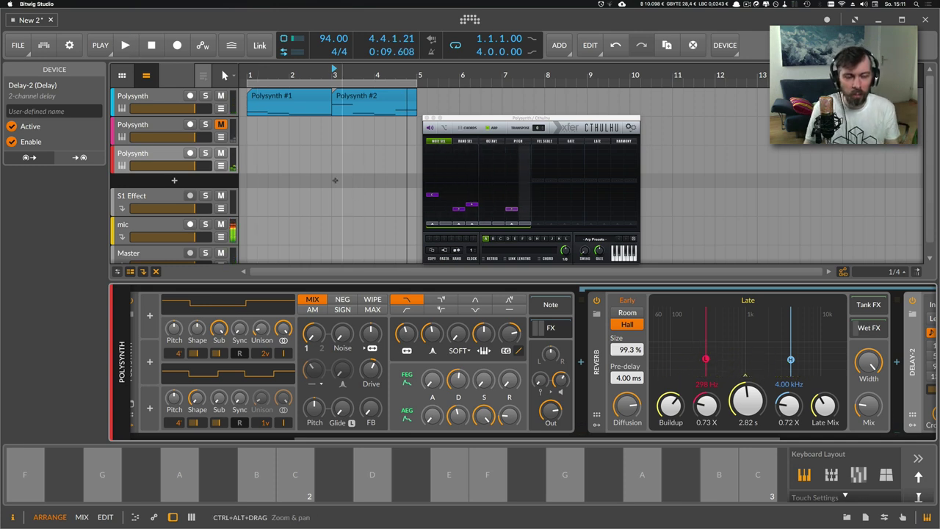
click(170, 97)
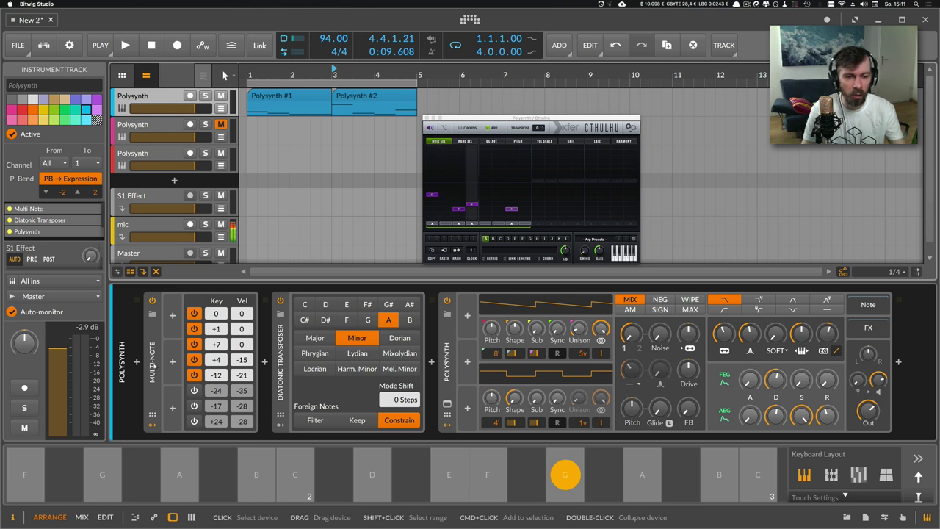
Step: Step through the three Polysynth tracks' device chains, ending on the third
click(280, 352)
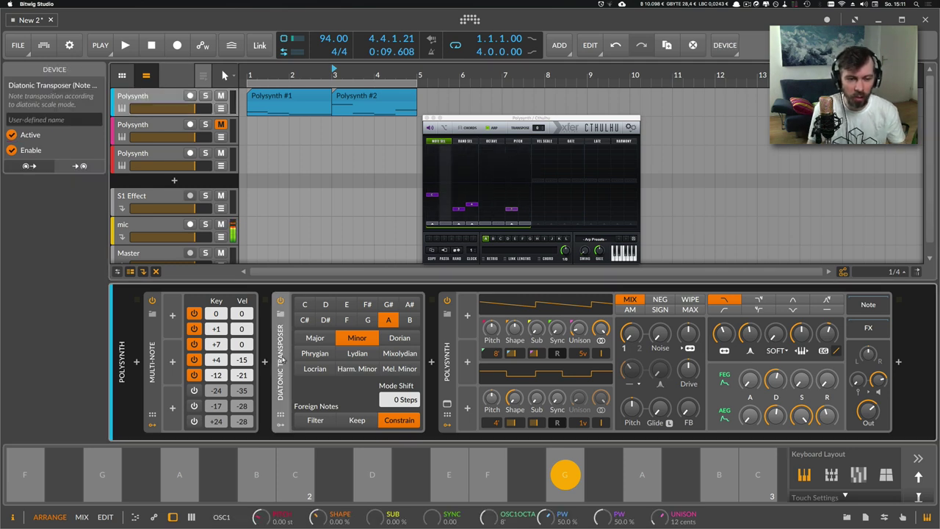
click(148, 126)
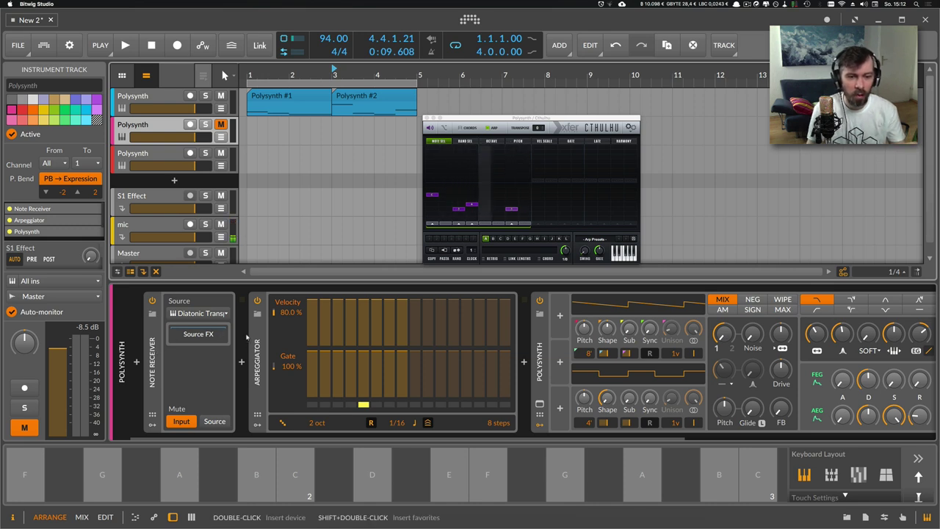
key(Down)
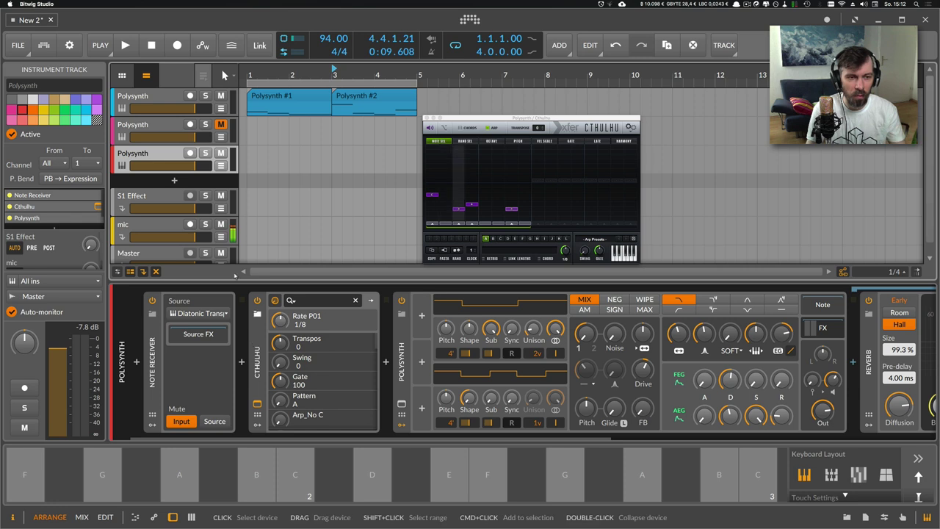
key(Up)
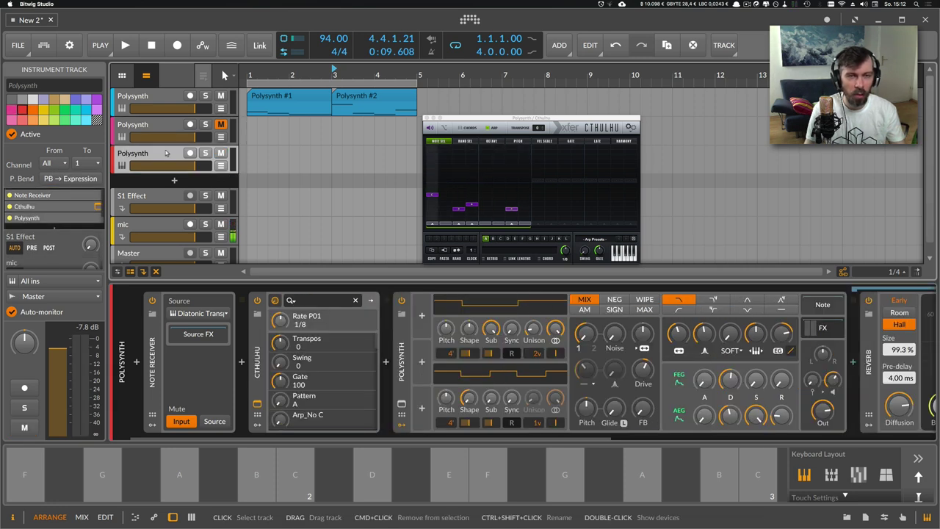
click(166, 153)
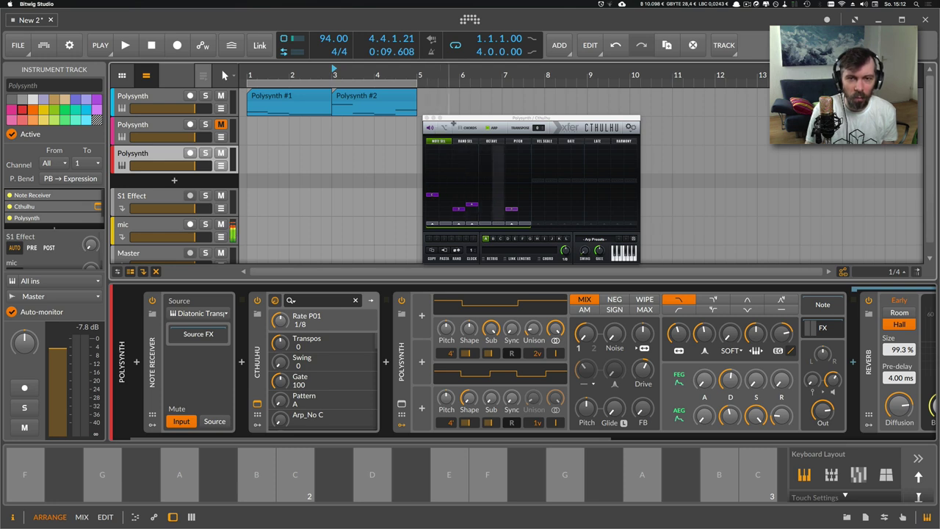
Step: Reposition the Cthulhu plugin window, then close it
drag(456, 119, 435, 118)
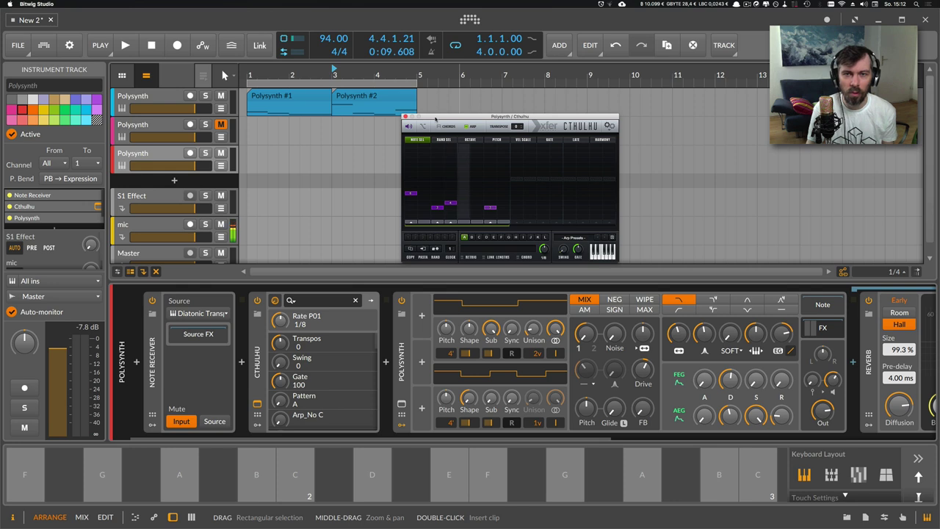
drag(434, 118, 423, 114)
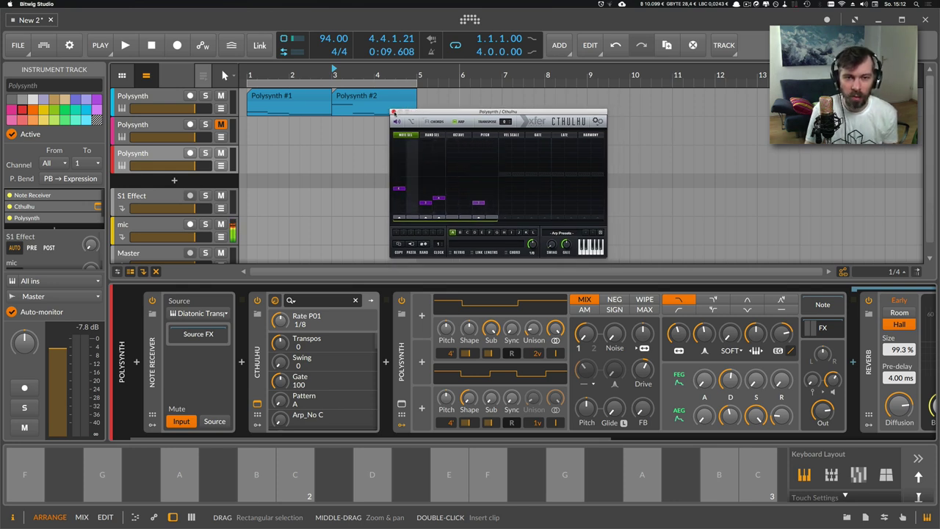
click(393, 112)
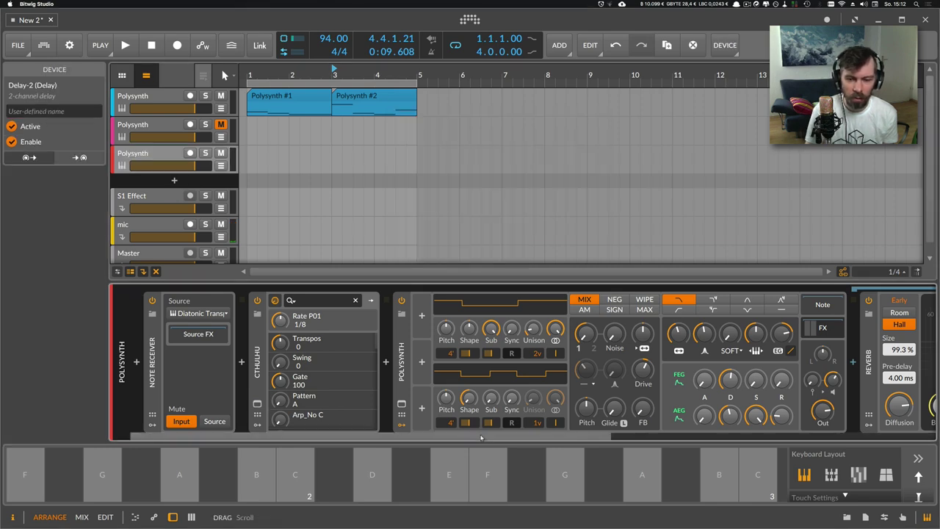
Step: Append HalfTime after Delay-2 on the third track with mix lowered to about 46%
scroll(800, 375, right, 5)
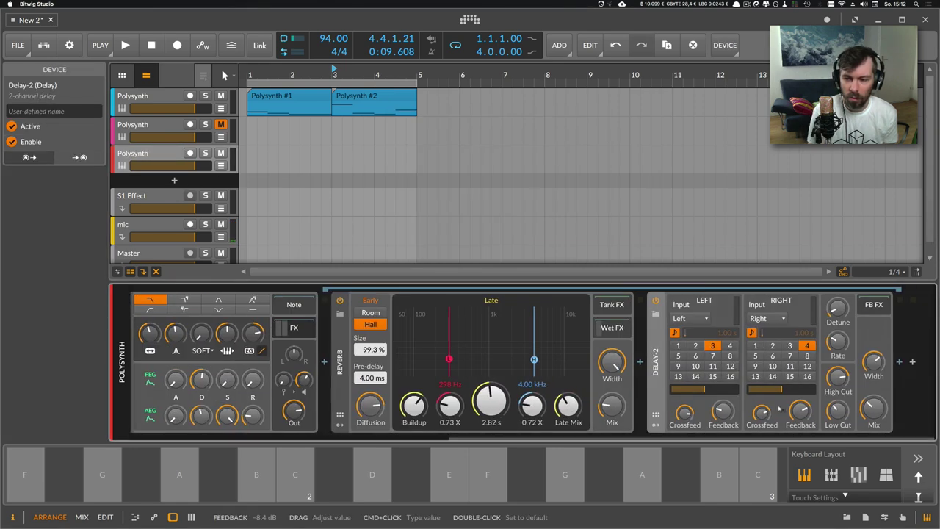
click(898, 361)
text(half)
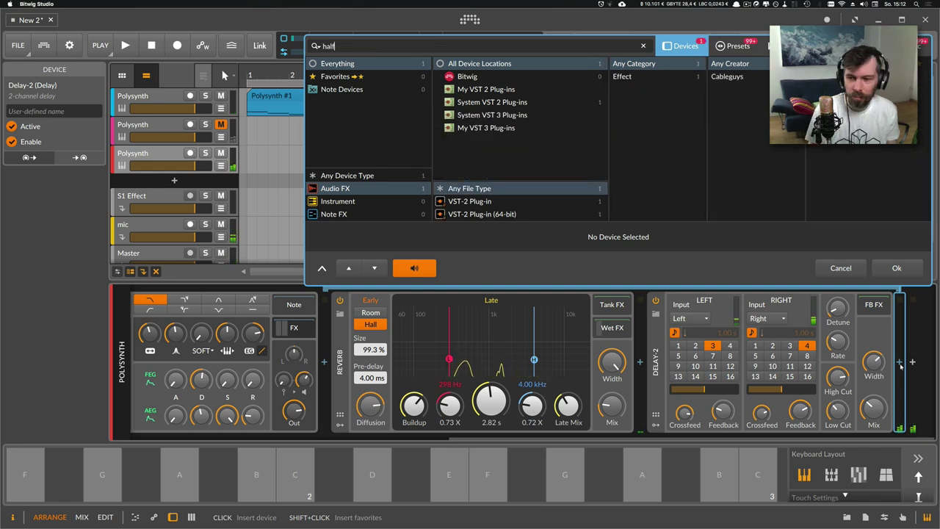
key(Return)
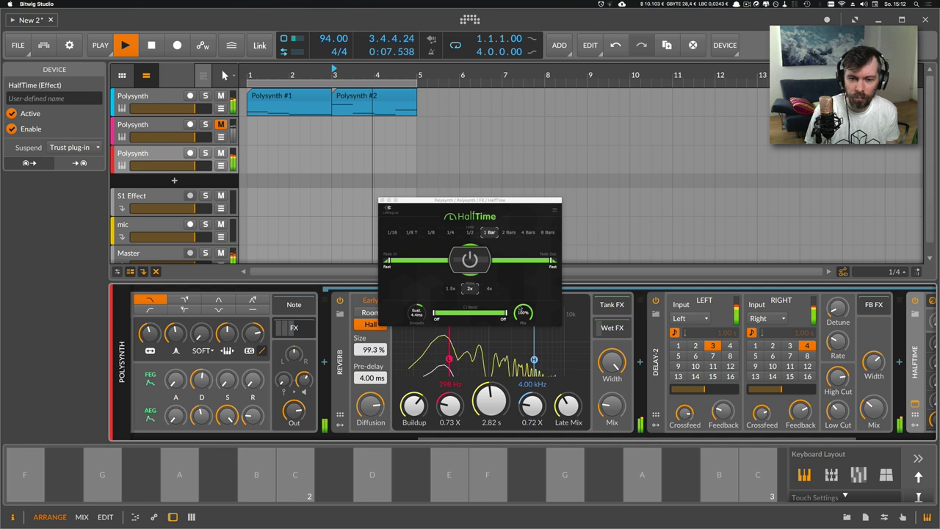
drag(522, 312, 523, 323)
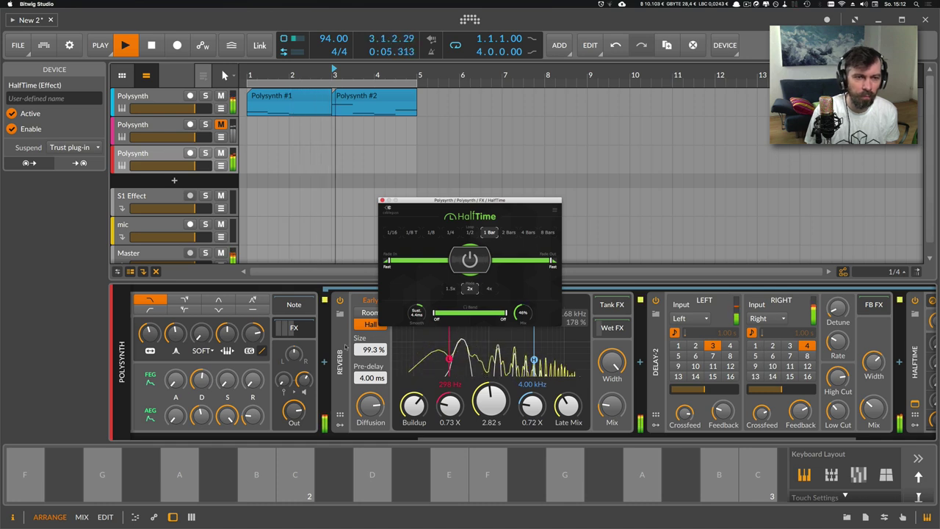
click(180, 110)
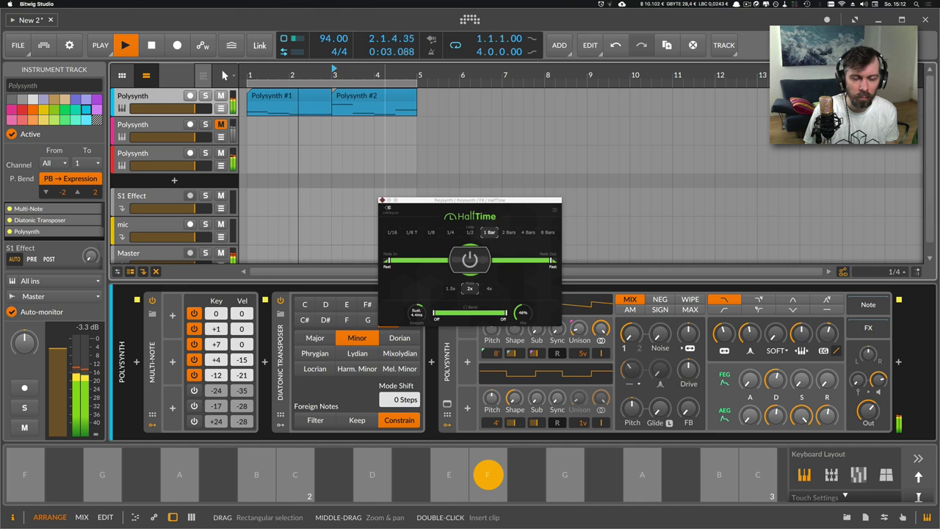
Step: Stop playback and try Phrygian, Lydian and Minor before setting the Diatonic Transposer to A Major
key(space)
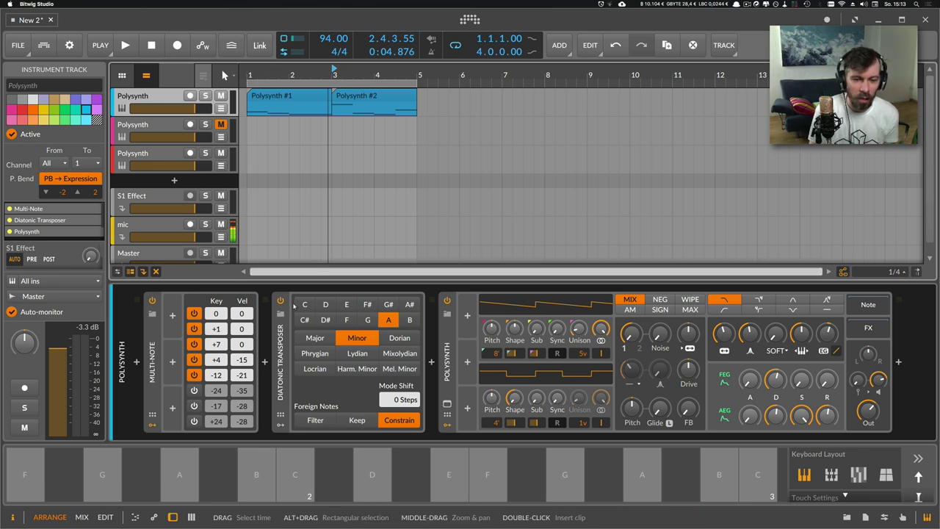
click(315, 354)
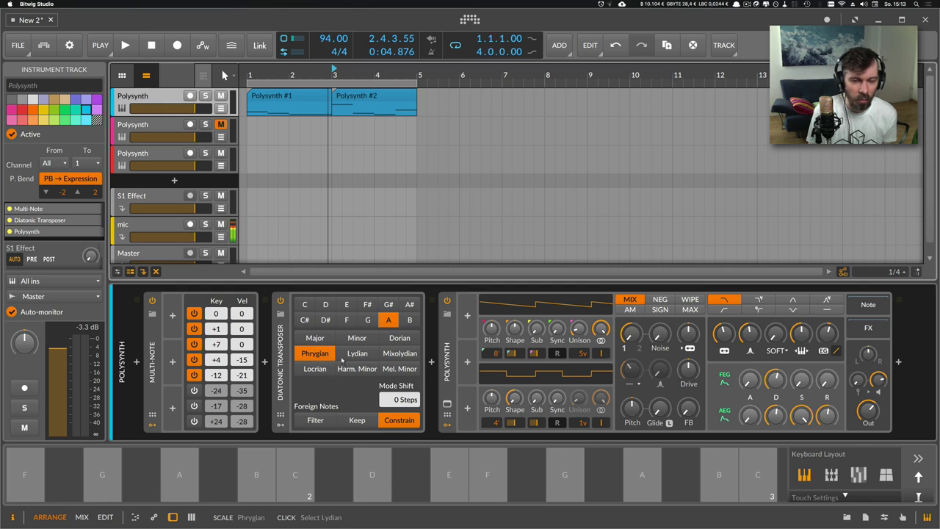
click(350, 355)
click(322, 355)
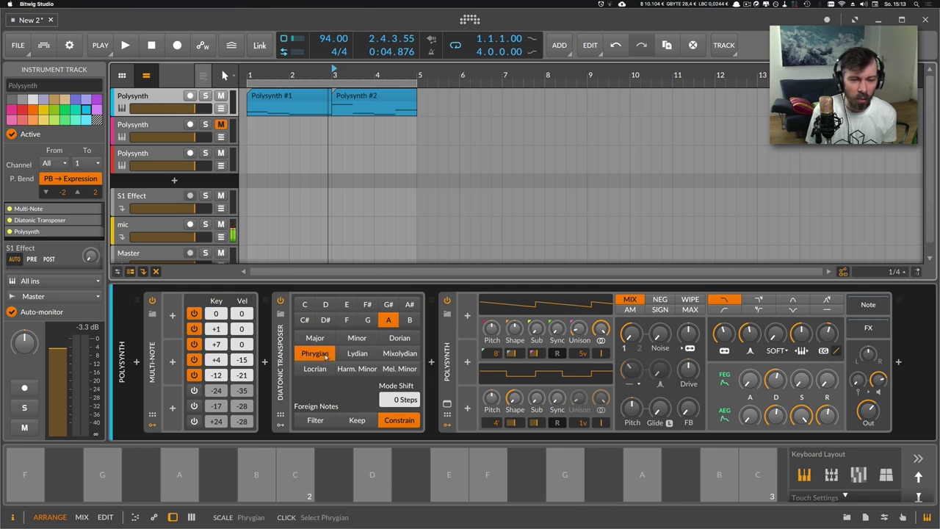
click(345, 356)
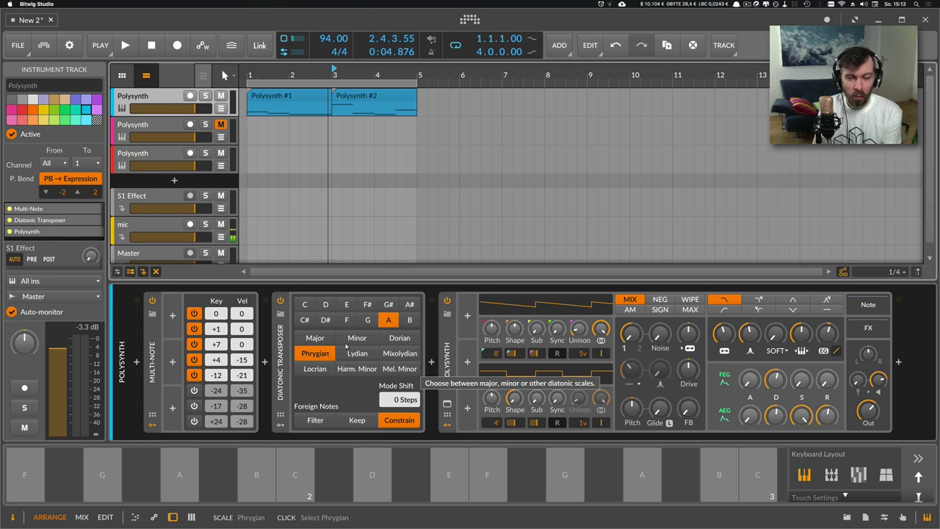
click(346, 340)
click(323, 341)
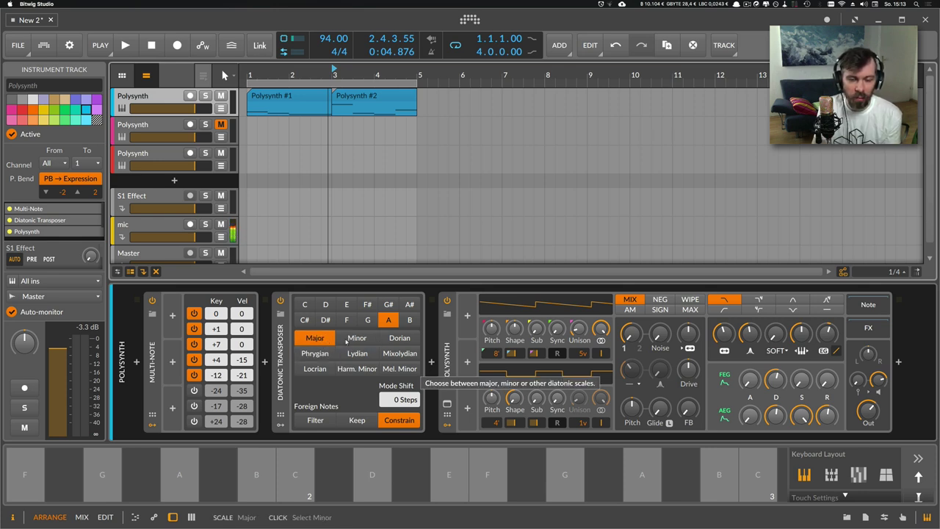
click(346, 339)
click(316, 338)
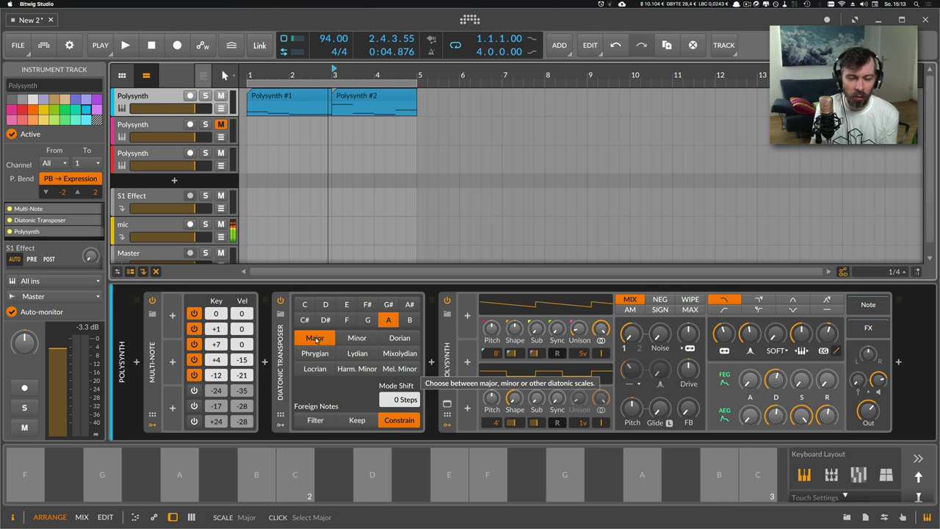